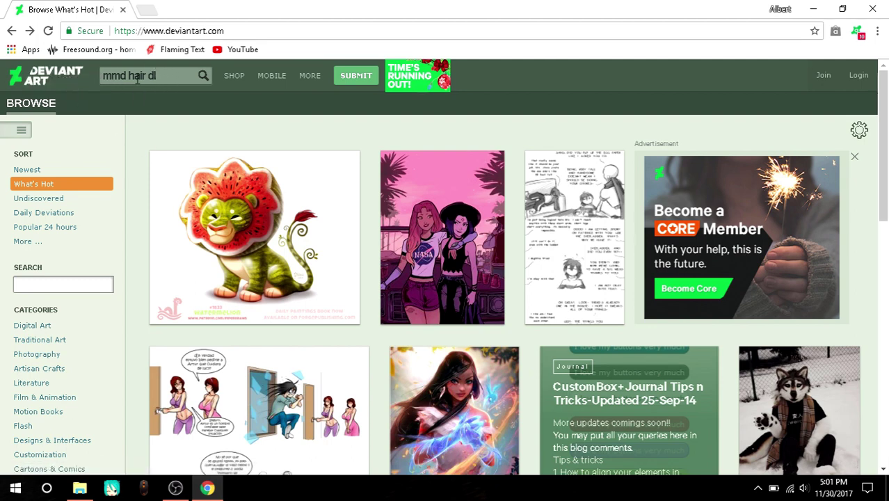
- Change the DeviantArt search to 'mmd male hair dl' and run it
double_click(172, 75)
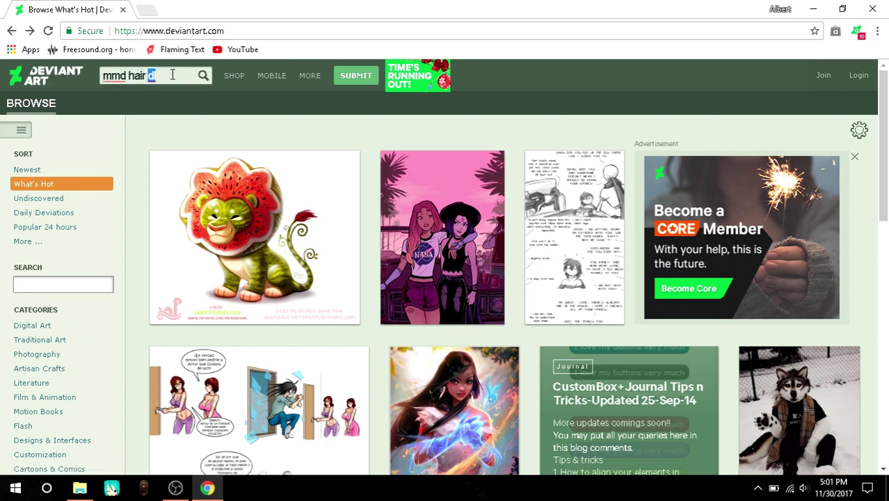
key("BackSpace")
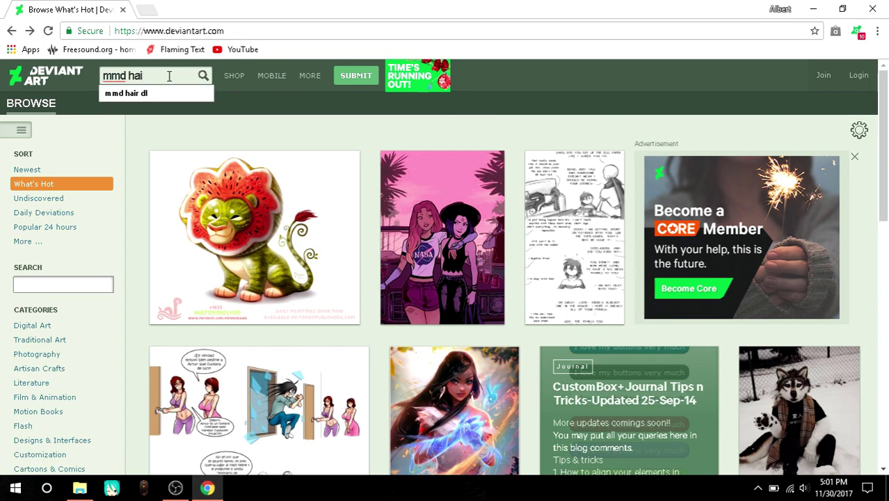
key("BackSpace")
left_click(192, 156)
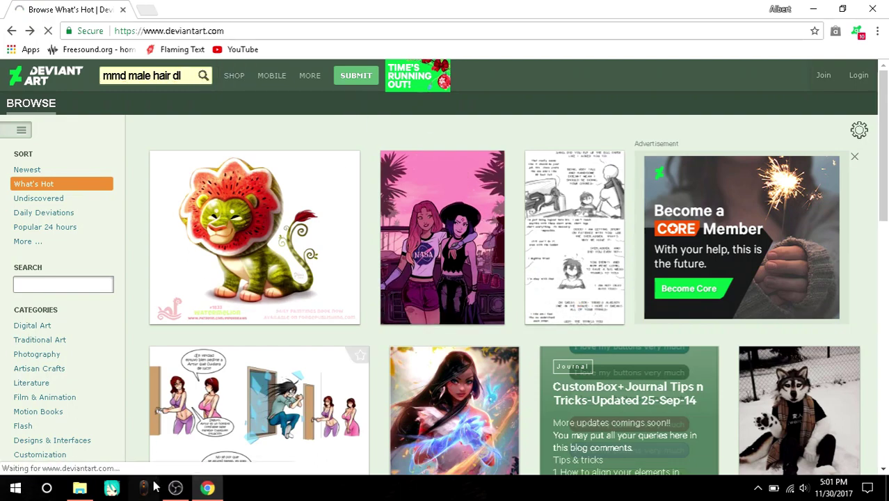
left_click(204, 75)
left_click(80, 489)
left_click(79, 489)
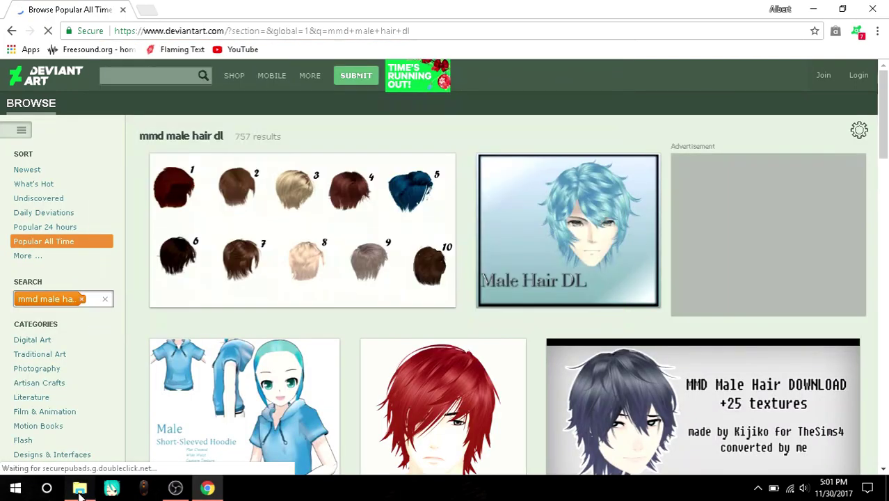
- Scroll through the results grid looking for a suitable male hair model
scroll(402, 265, "down", 8)
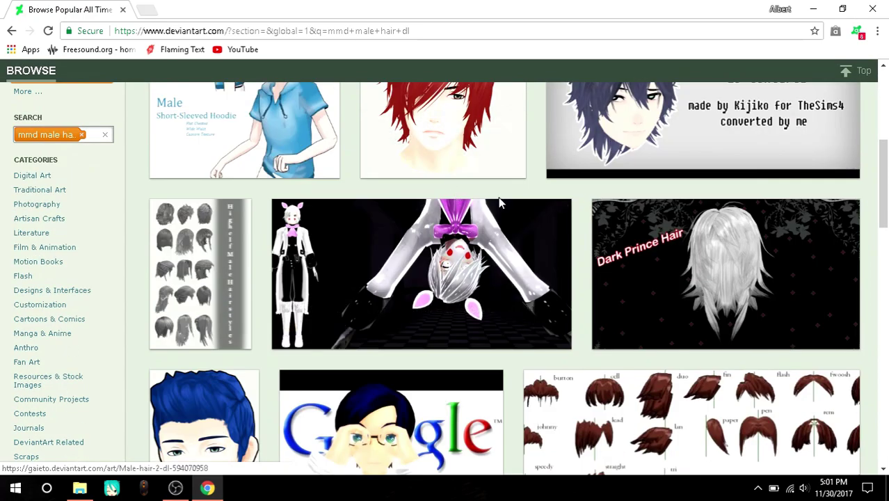
scroll(425, 250, "down", 1)
scroll(423, 267, "down", 2)
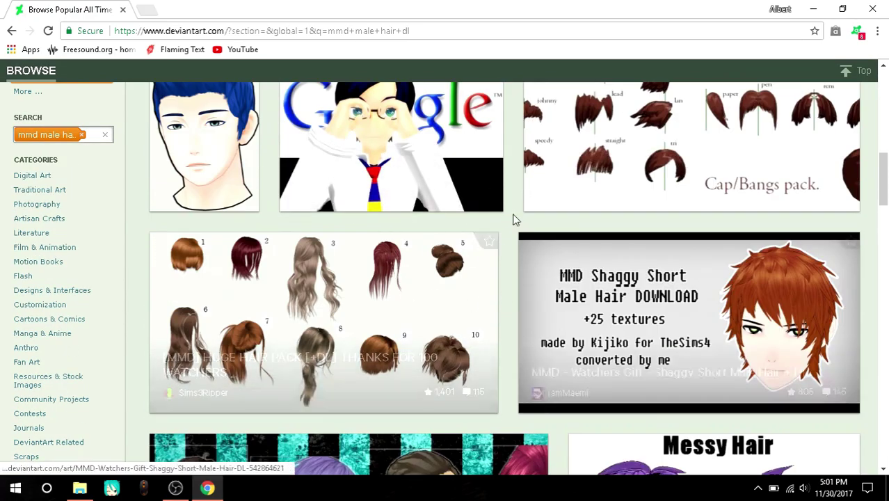
scroll(554, 257, "down", 3)
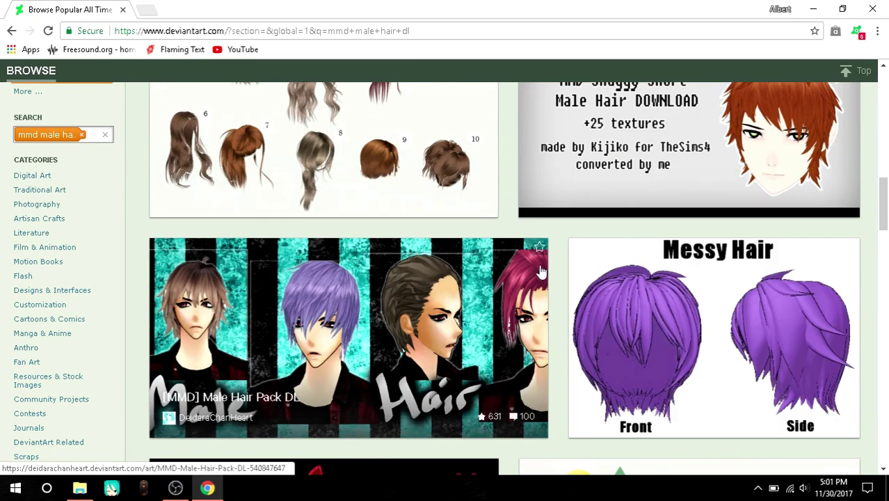
scroll(707, 263, "down", 5)
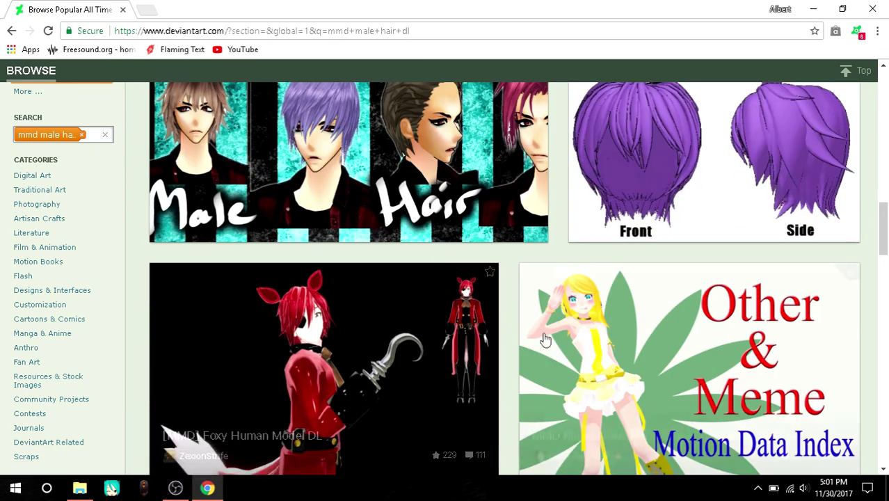
scroll(670, 245, "down", 5)
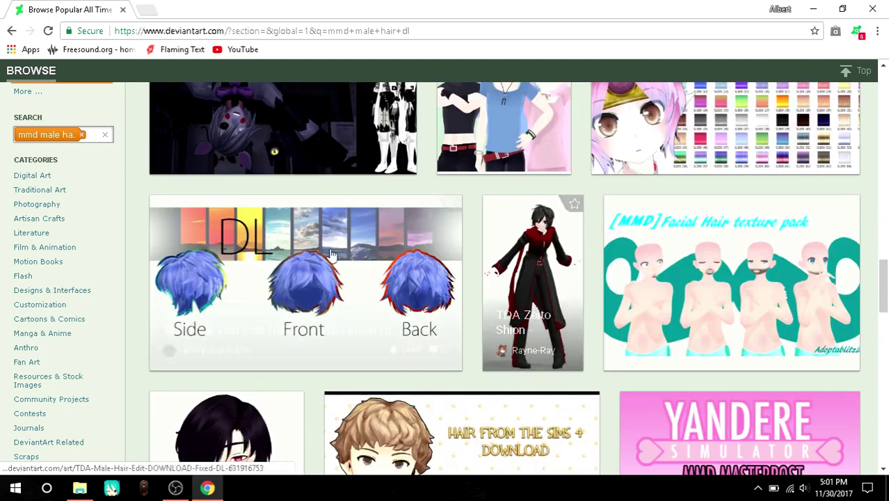
scroll(315, 251, "down", 3)
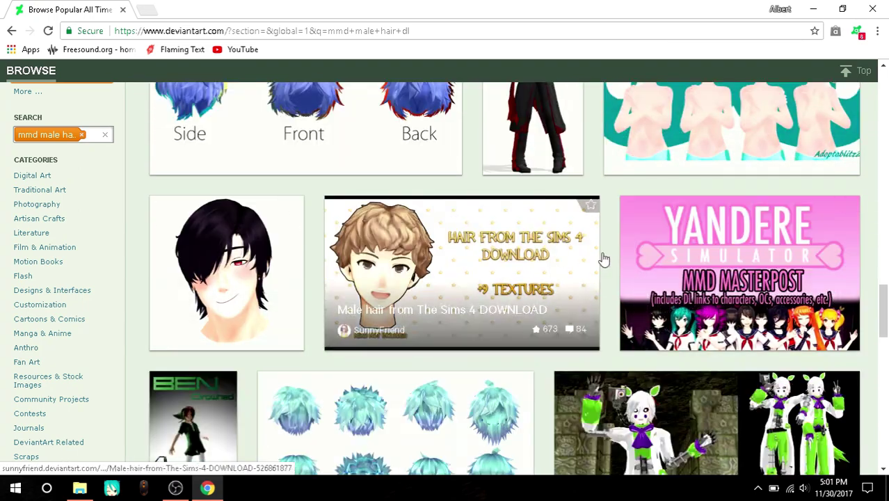
scroll(602, 251, "down", 3)
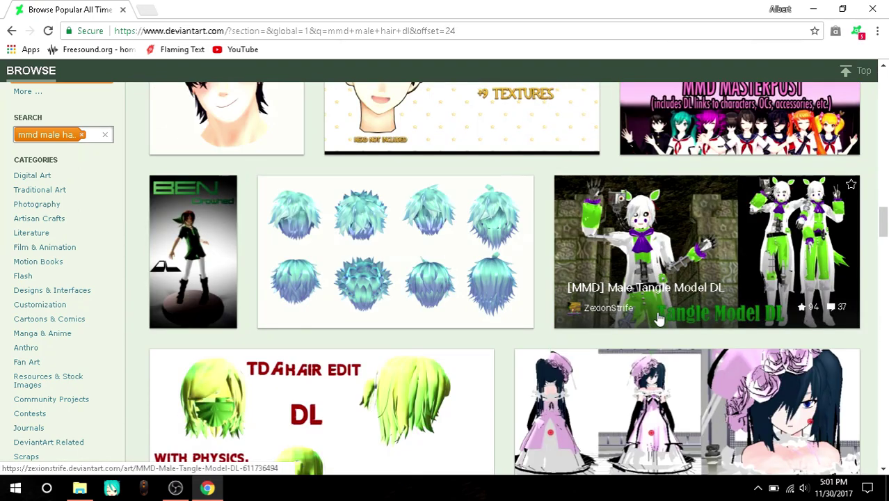
scroll(386, 222, "down", 1)
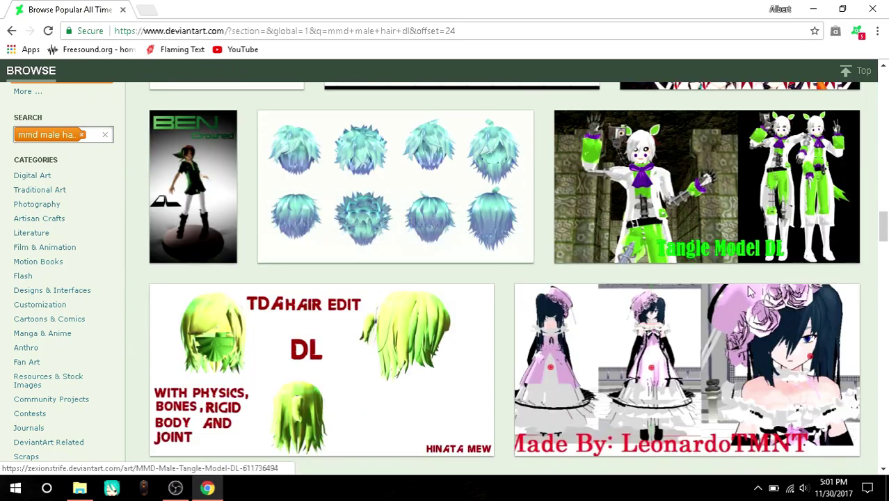
scroll(392, 226, "up", 1)
scroll(284, 201, "up", 6)
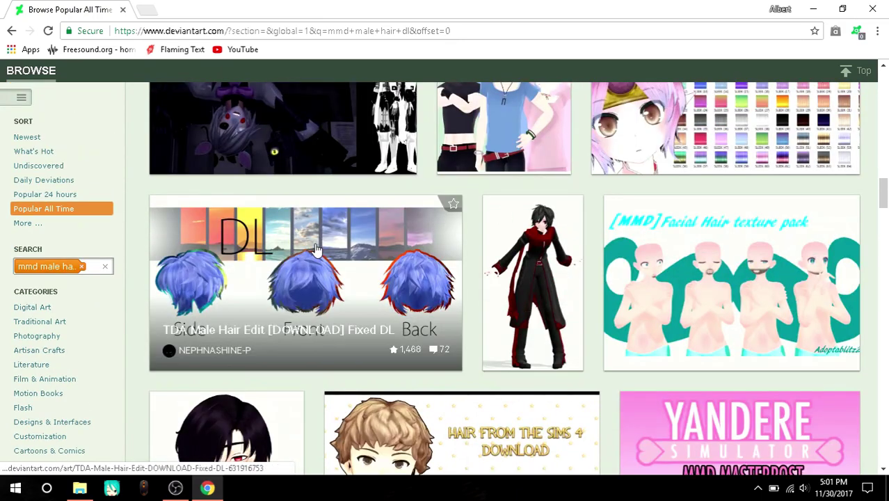
- Open the TDA Male Hair Edit [DOWNLOAD] Fixed DL page and scroll through its rules and download section
left_click(445, 282)
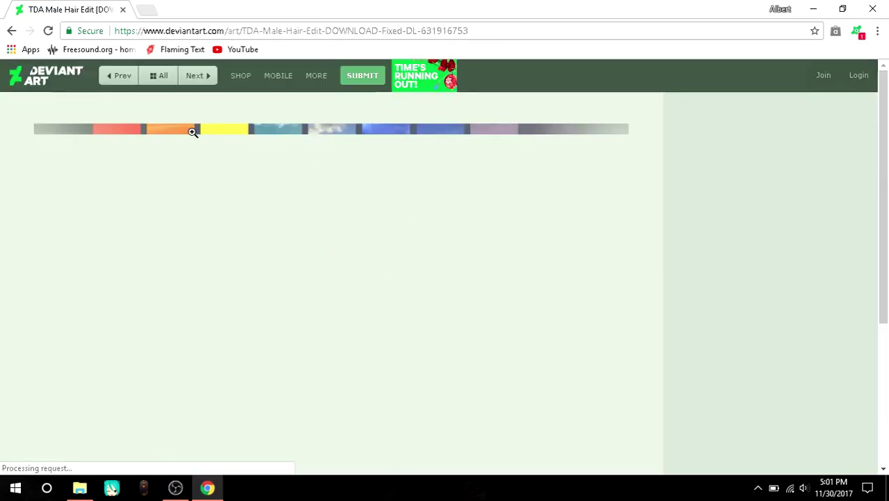
scroll(311, 311, "down", 1)
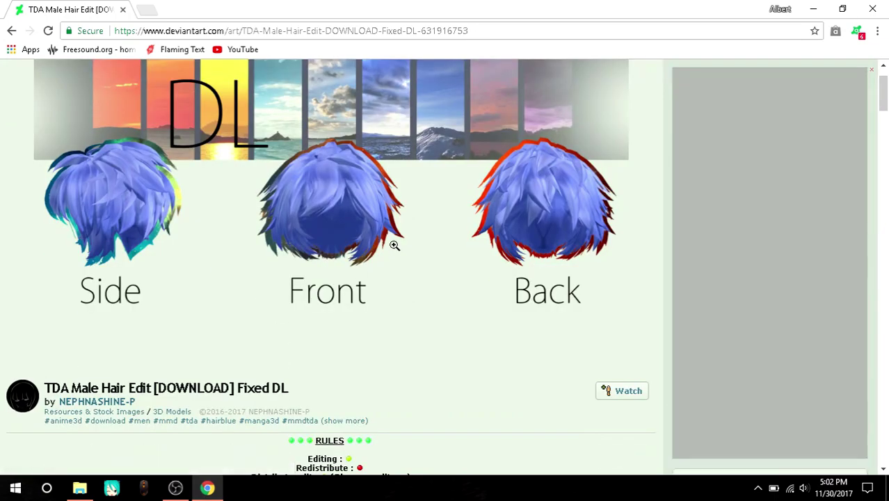
scroll(393, 244, "down", 1)
scroll(522, 238, "down", 3)
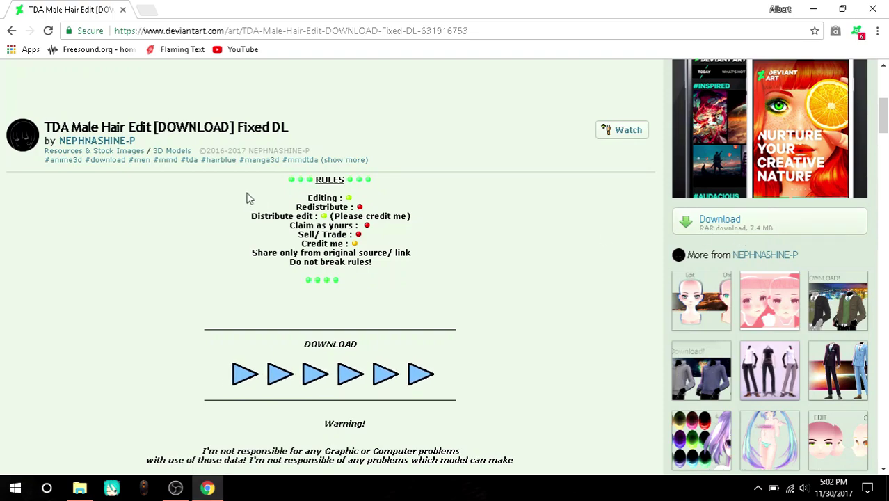
scroll(515, 344, "down", 1)
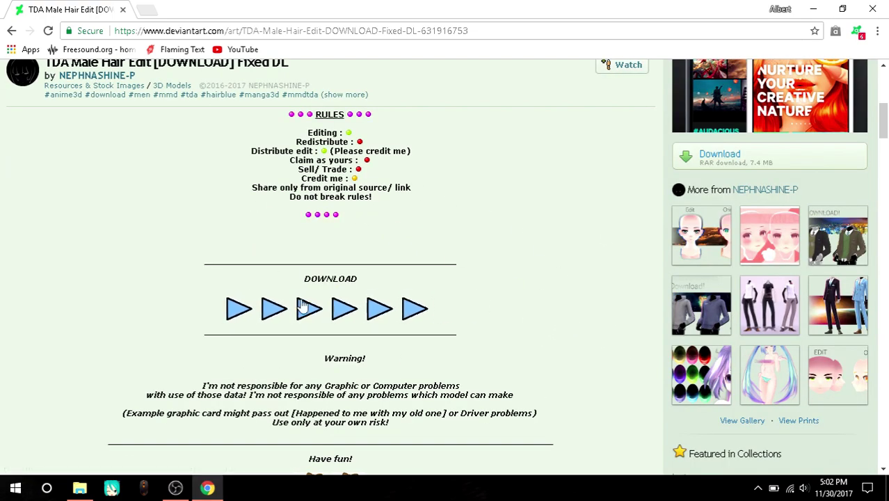
scroll(292, 278, "down", 1)
scroll(405, 334, "down", 2)
- Scroll back up to the preview and glance at the Downloads folder
scroll(167, 264, "up", 4)
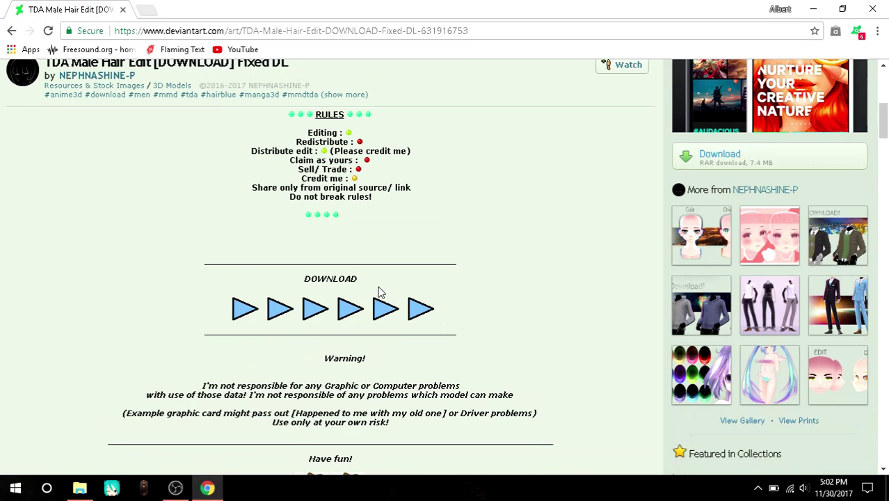
scroll(355, 260, "up", 4)
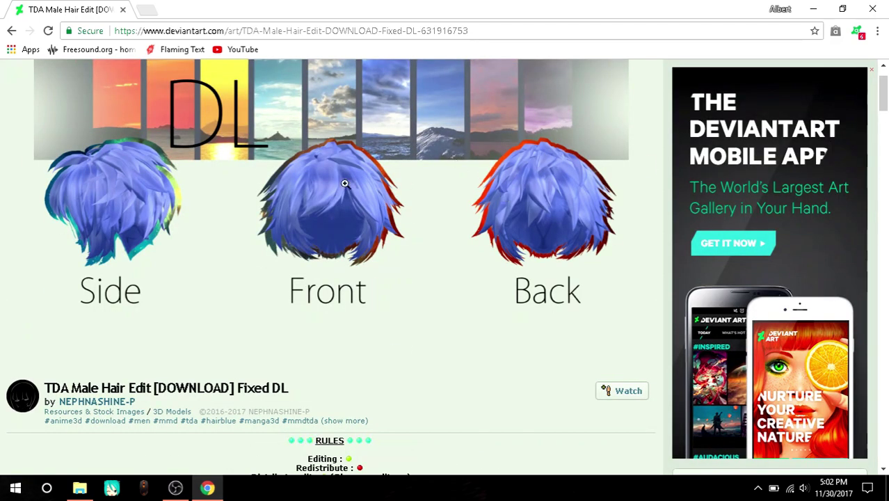
scroll(262, 139, "up", 1)
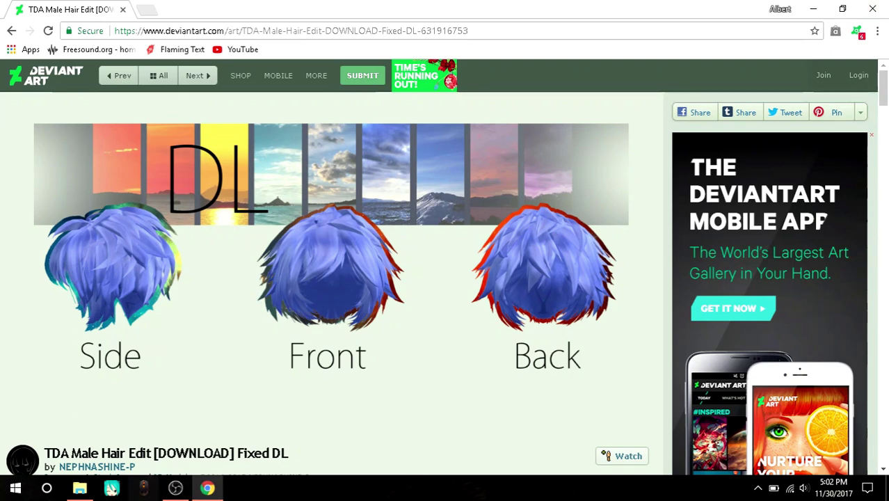
left_click(80, 489)
left_click(80, 490)
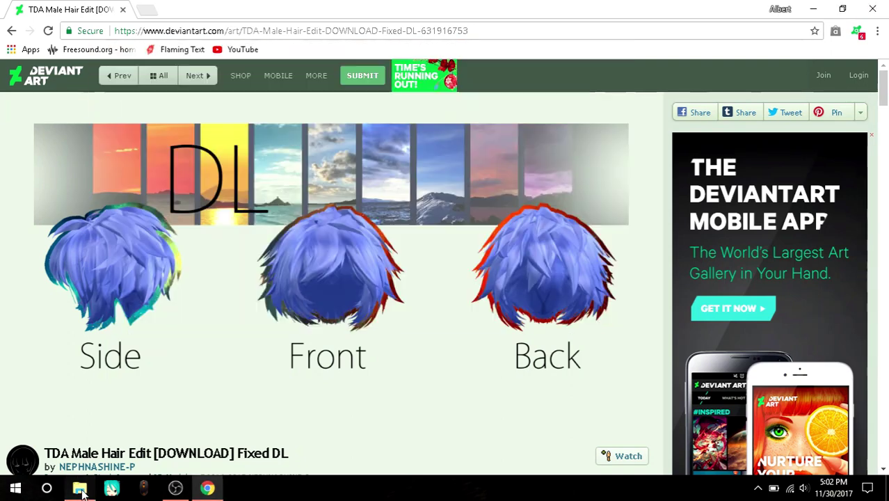
scroll(468, 327, "down", 2)
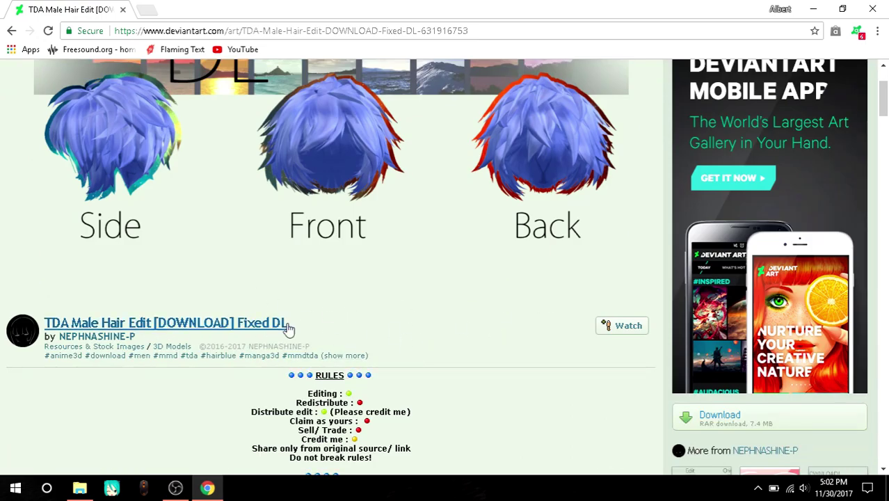
- Create a new text document named 'cred' on the desktop and open it
left_click(814, 11)
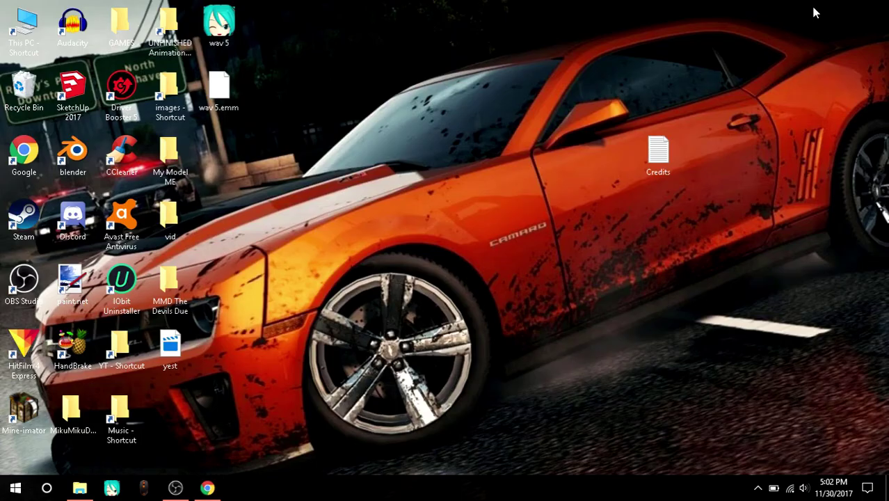
right_click(428, 152)
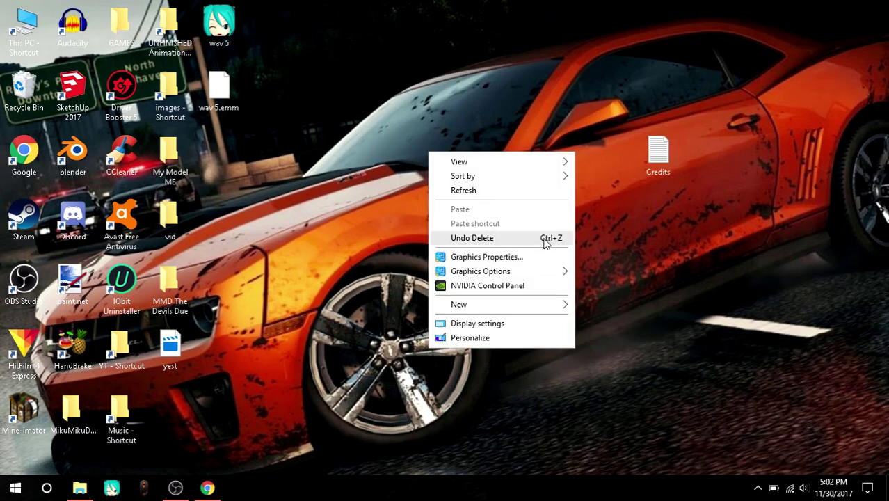
mouse_move(570, 304)
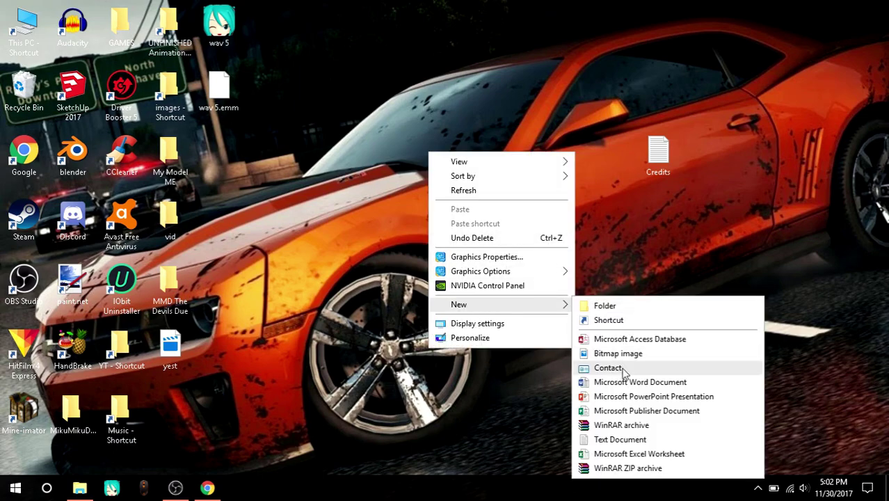
left_click(643, 440)
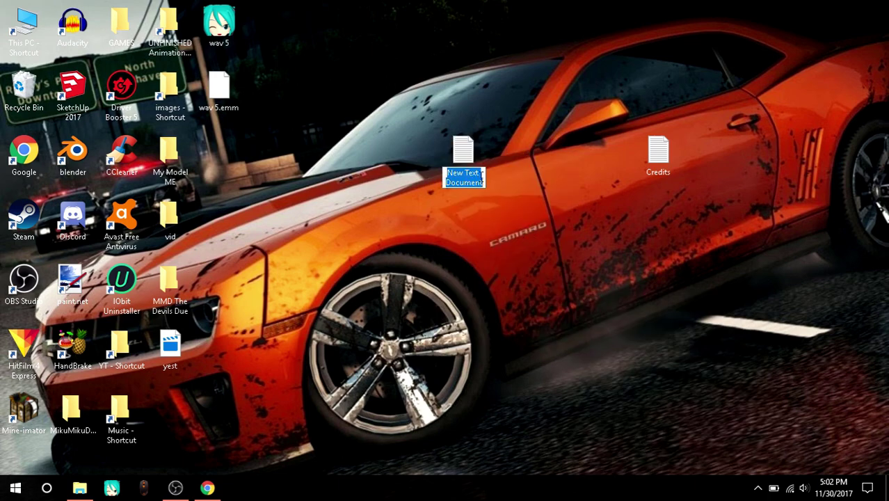
type("cred")
key("Return")
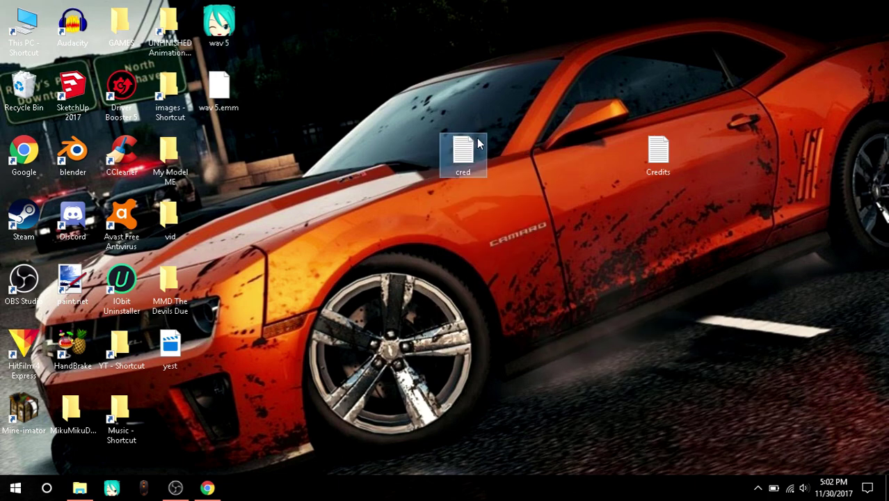
double_click(477, 142)
- Copy the hair model's title and creator line into the cred note, then close it without saving
left_click(207, 488)
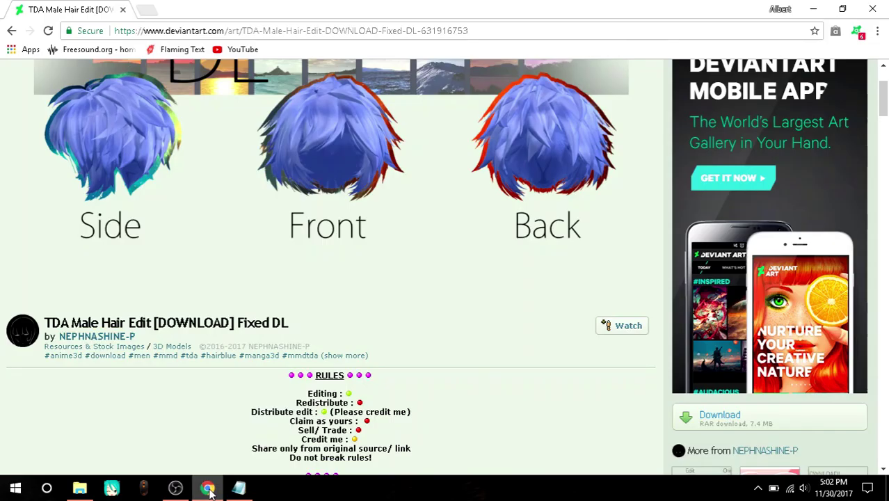
left_click_drag(138, 338, 43, 321)
key("ctrl+c")
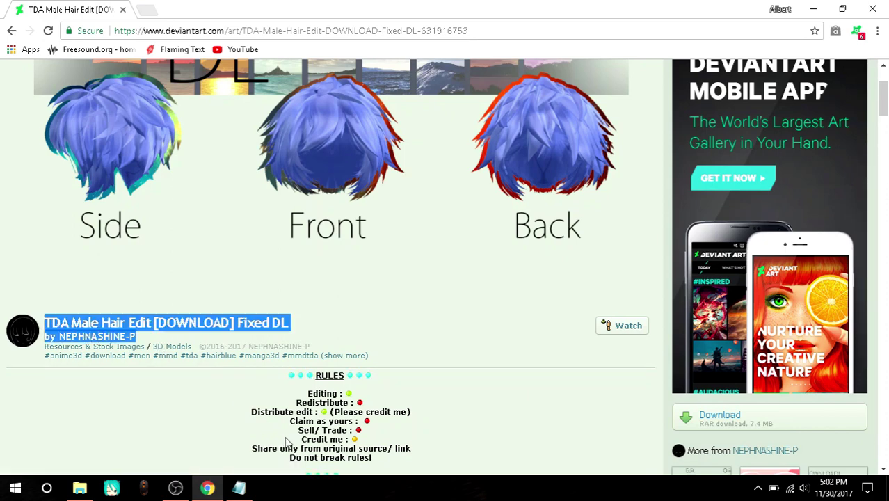
left_click(813, 9)
key("ctrl+v")
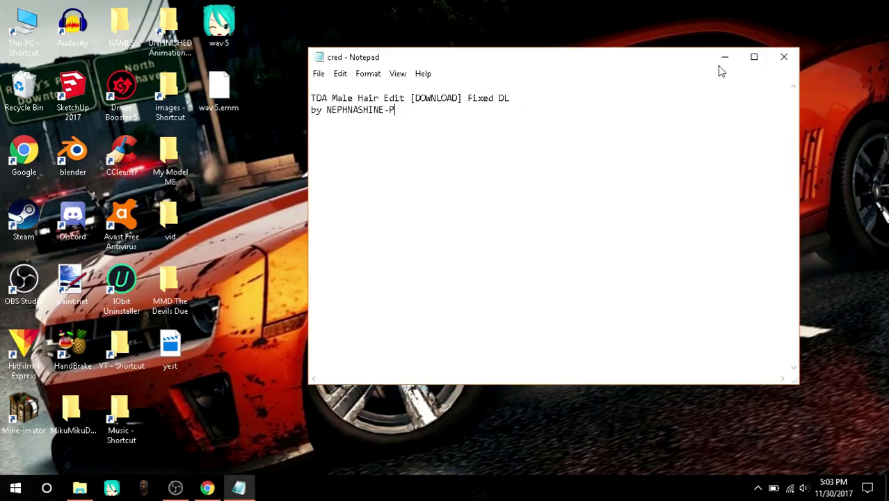
left_click(781, 58)
left_click(479, 249)
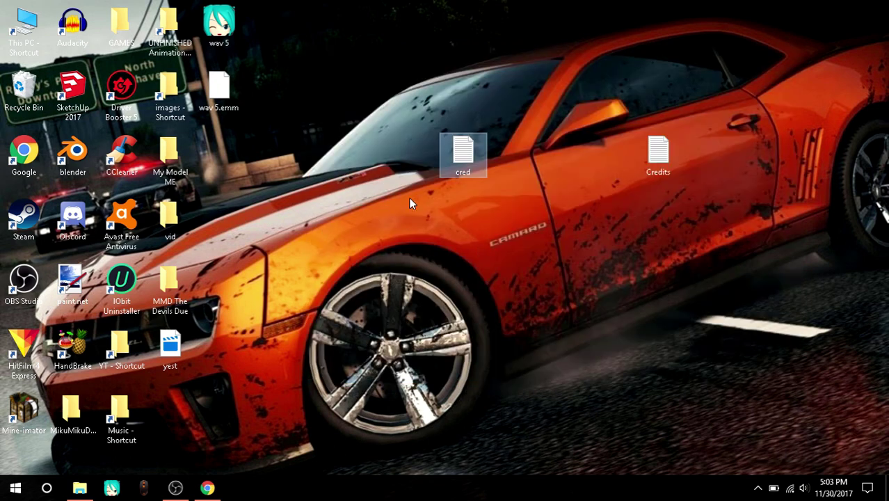
- Delete the cred file from the desktop and close the DeviantArt browser
left_click_drag(475, 120, 539, 264)
key("Delete")
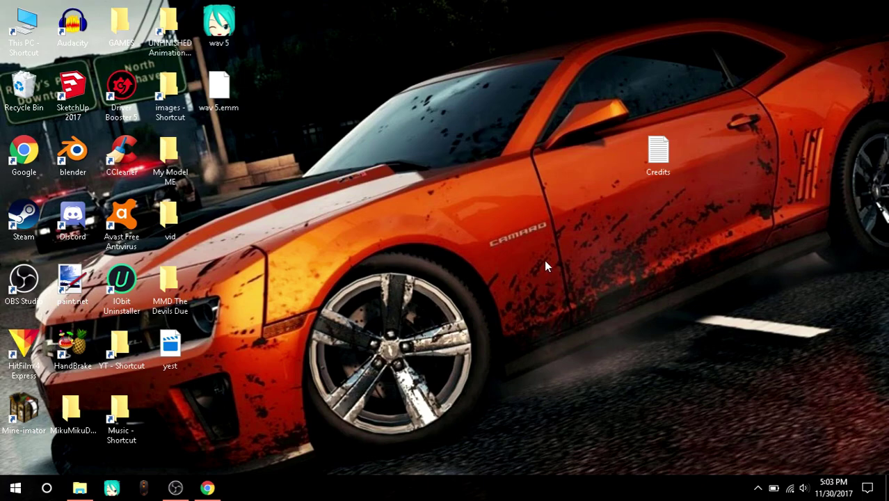
left_click(216, 489)
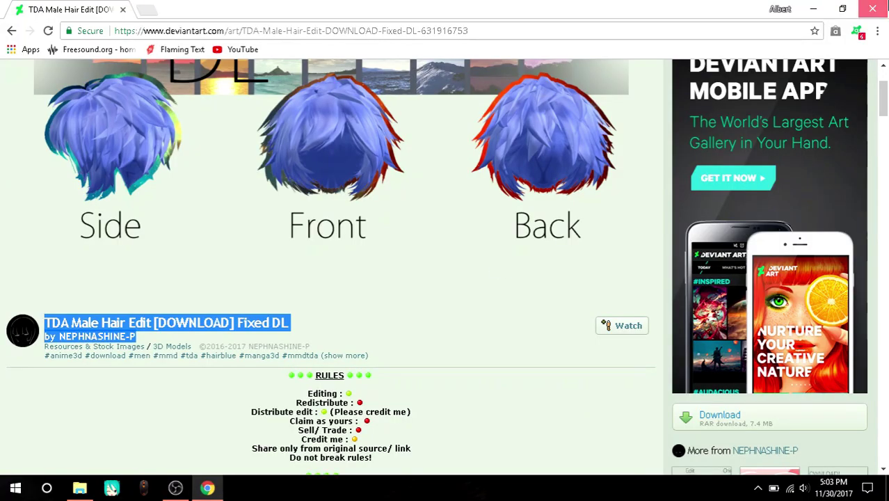
left_click(873, 8)
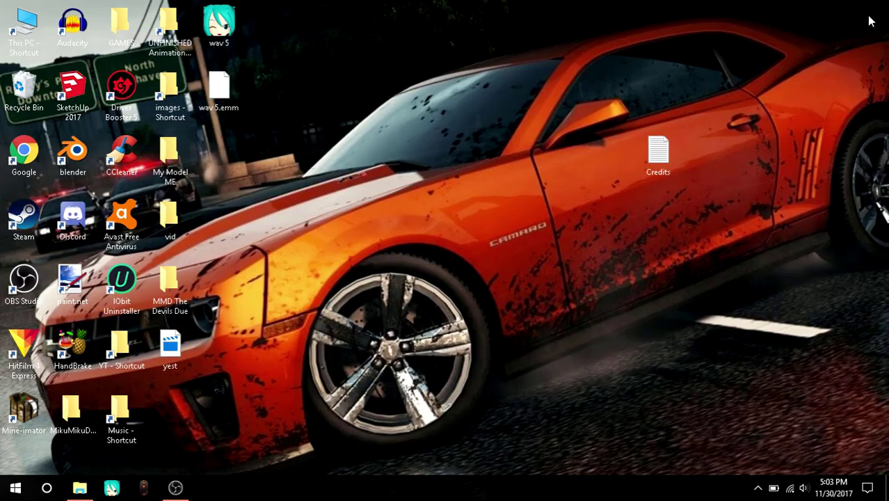
- Launch PmxEditor from MikuMikuDanceE_v926x64 > PMX Editor and close the folder window
left_click(793, 490)
left_click(564, 403)
double_click(70, 412)
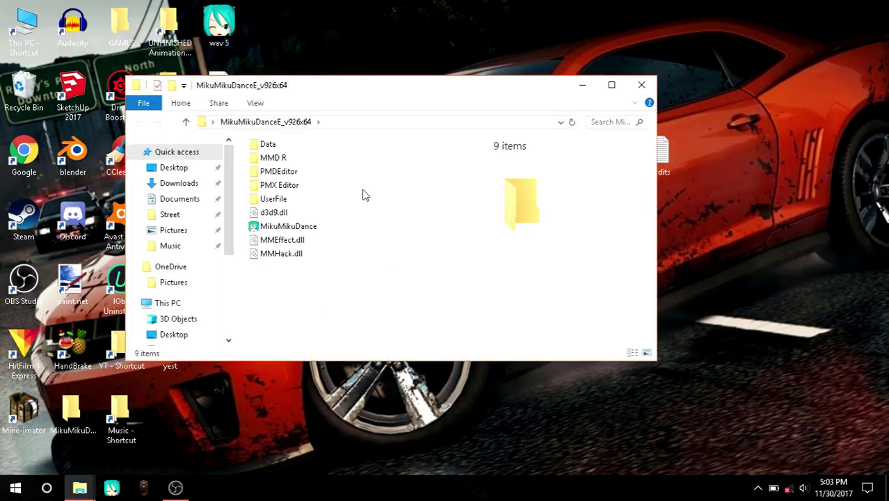
double_click(279, 185)
double_click(300, 218)
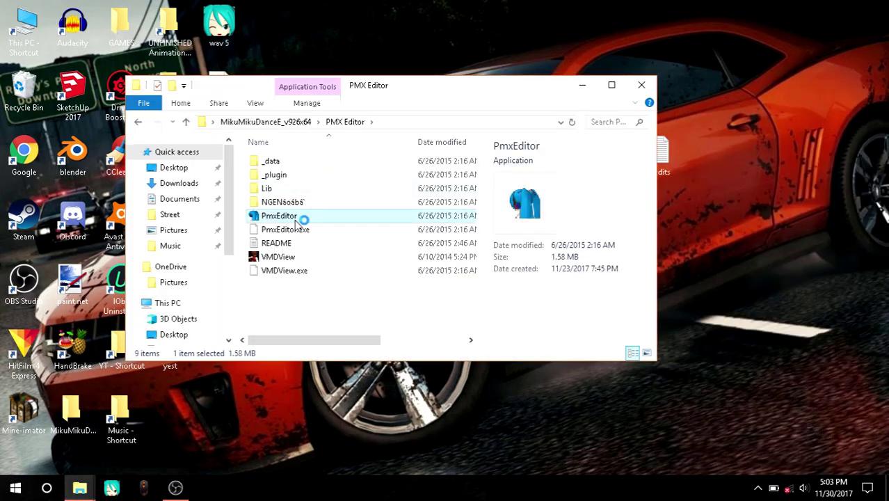
left_click(641, 85)
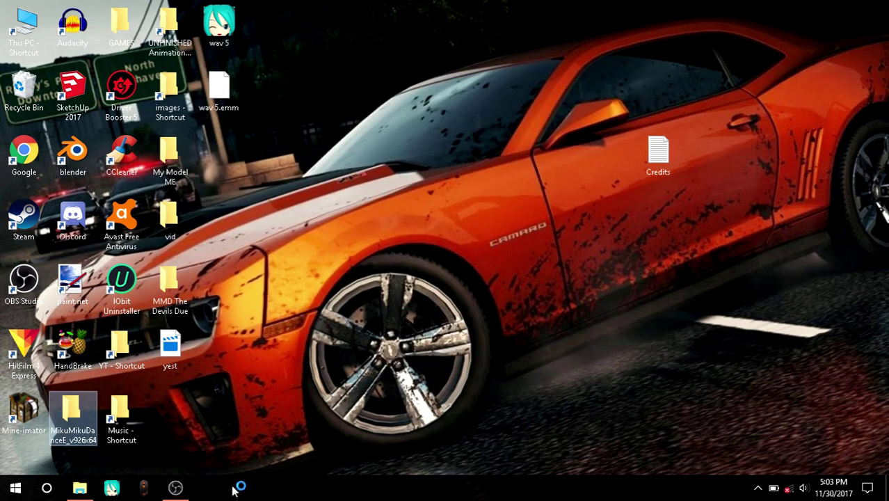
left_click(177, 487)
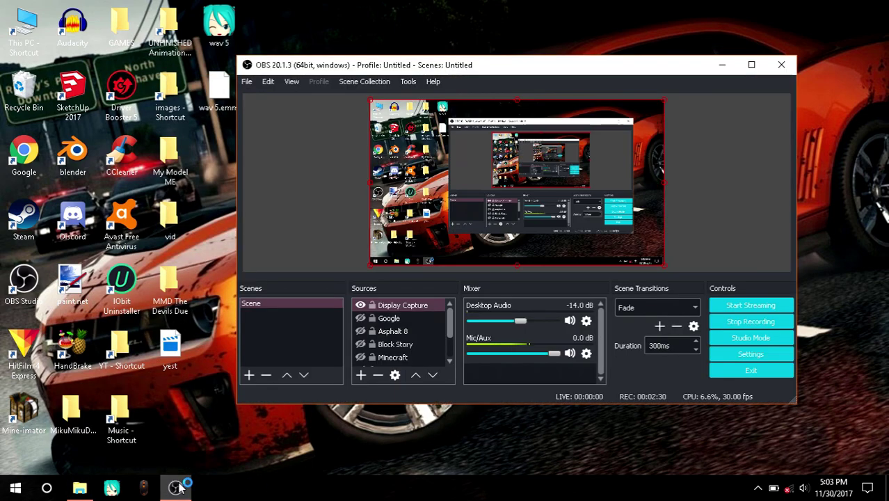
left_click(178, 487)
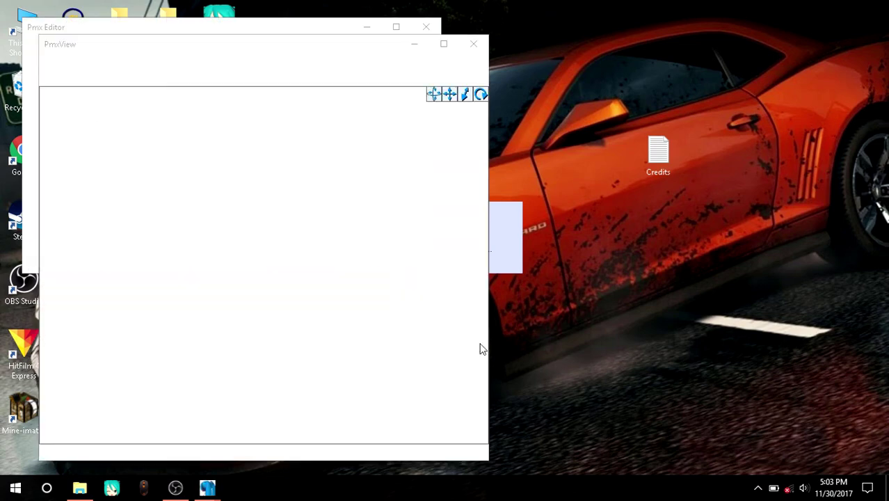
- Maximize PmxView, cancel the Save As dialog, minimize both PMX windows, and open Downloads
left_click(444, 43)
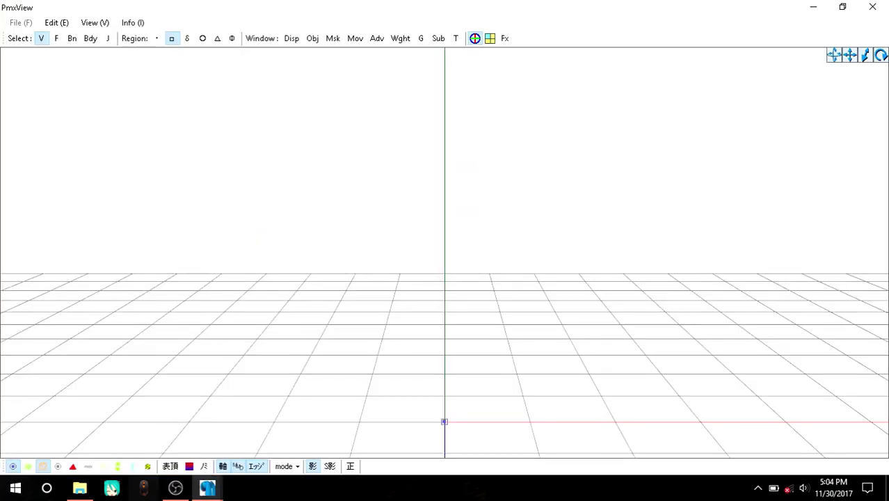
left_click(136, 423)
left_click(43, 44)
left_click(103, 95)
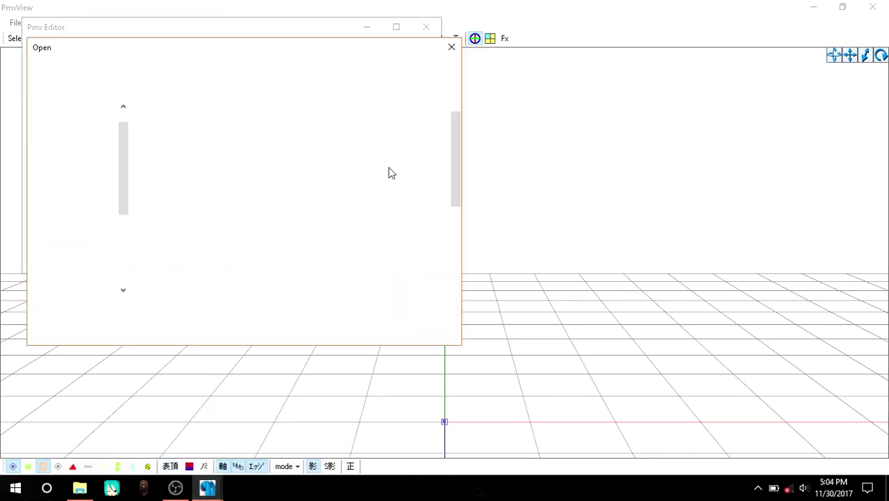
left_click(452, 46)
left_click(376, 26)
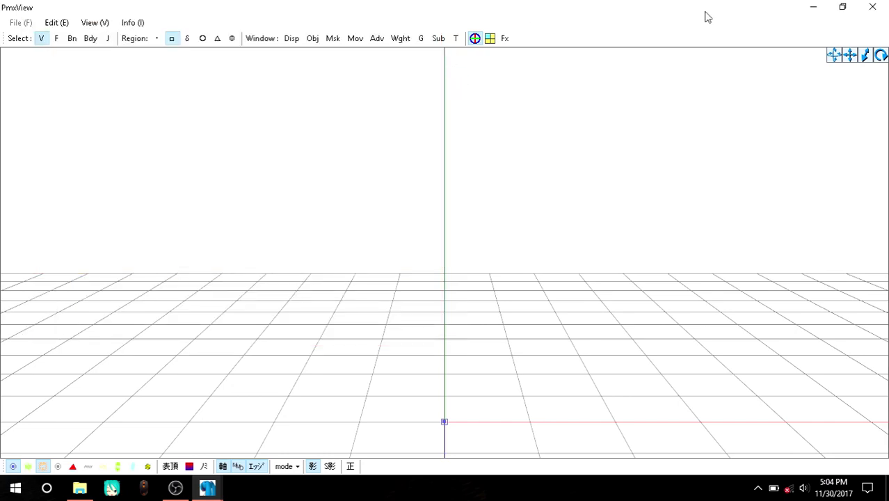
left_click(813, 7)
left_click(80, 487)
- Create a New folder on the desktop and open the male_jeans_pack zip in WinRAR
left_click_drag(230, 311, 407, 126)
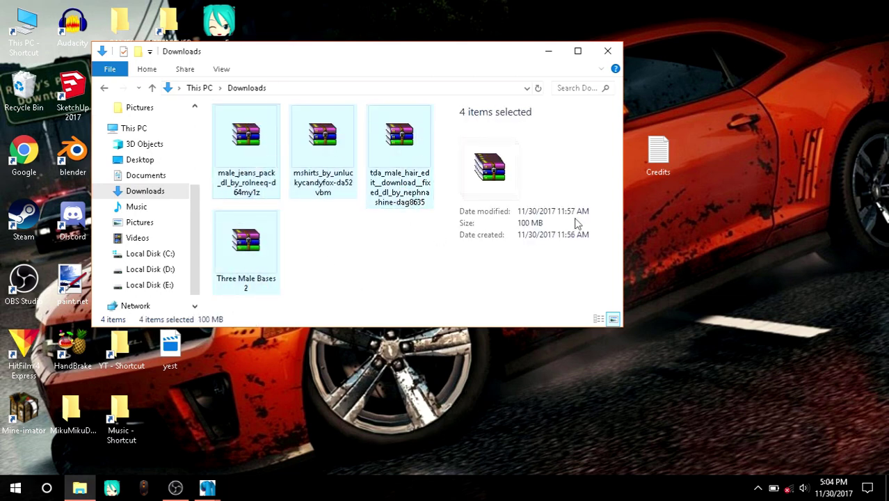
left_click(385, 143)
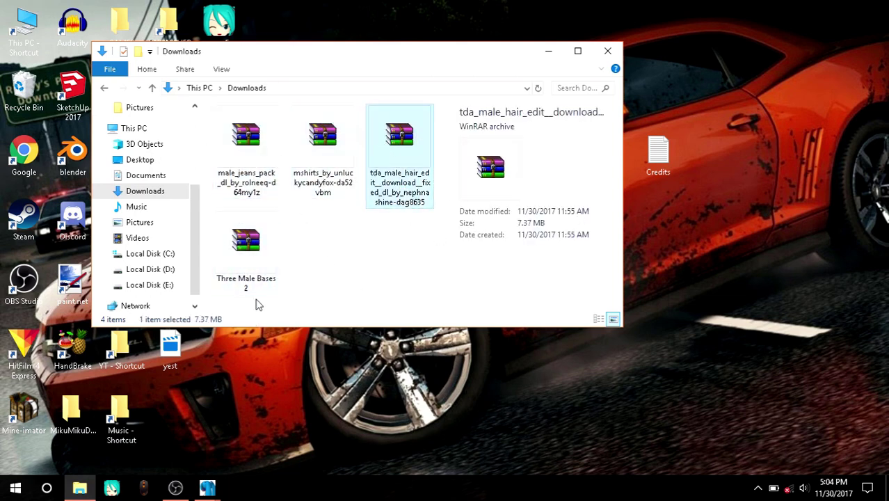
left_click_drag(258, 304, 368, 143)
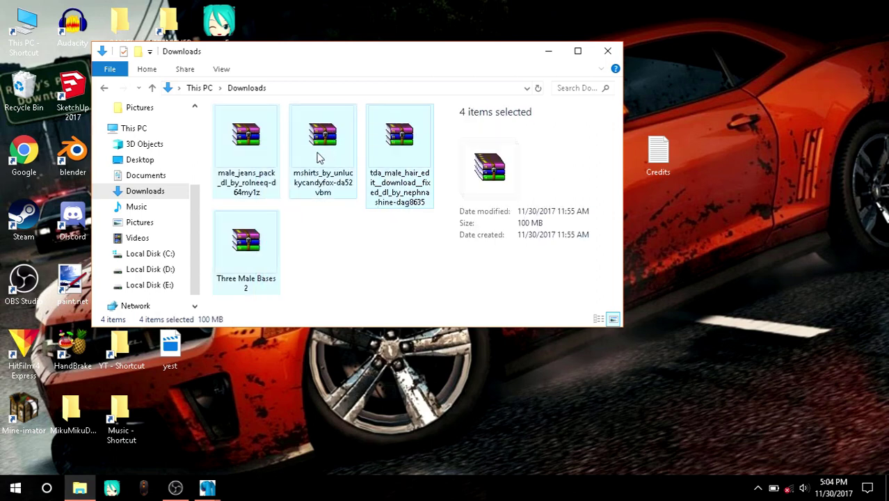
right_click(683, 260)
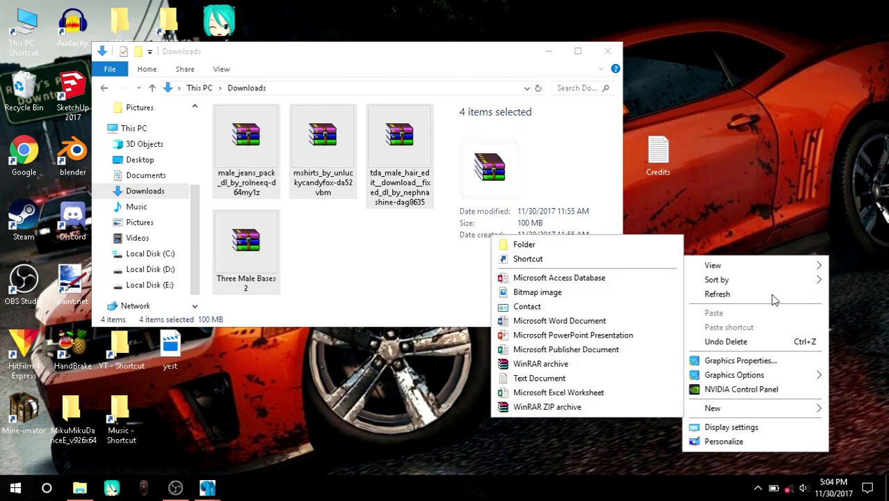
left_click(524, 244)
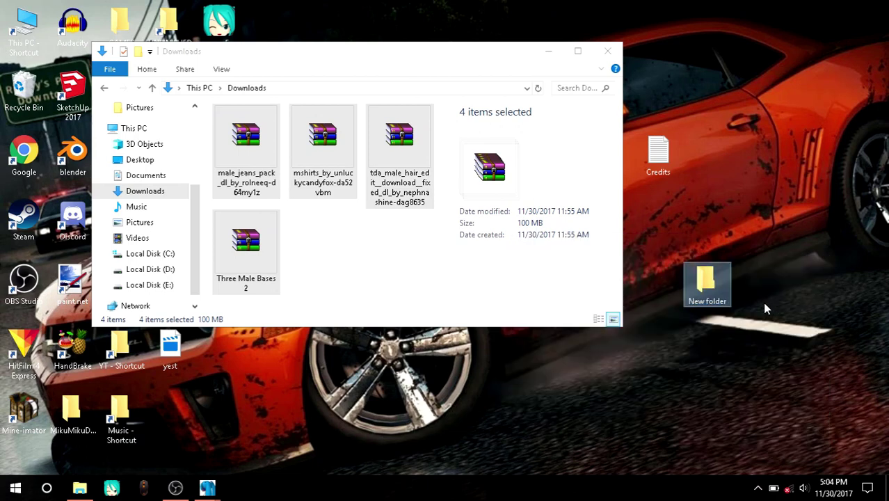
double_click(253, 169)
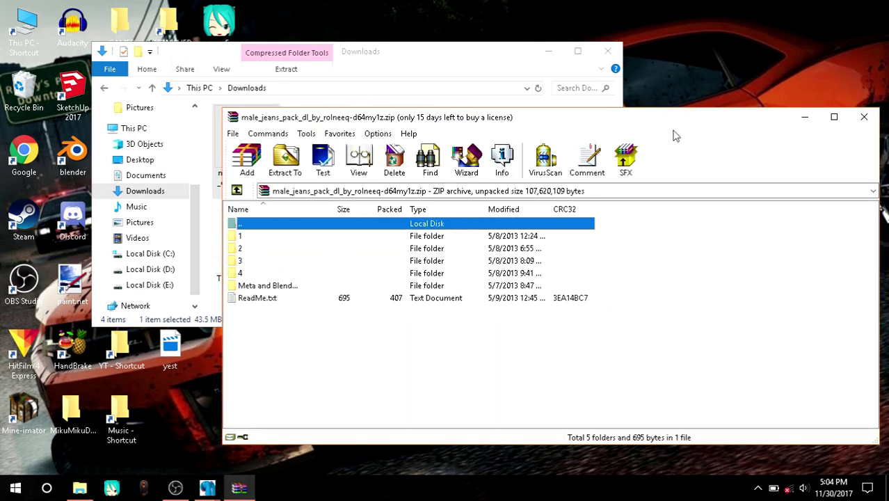
- Open the desktop New folder and drag folder 1 from the male_jeans_pack archive into it
left_click_drag(675, 136, 424, 120)
double_click(705, 279)
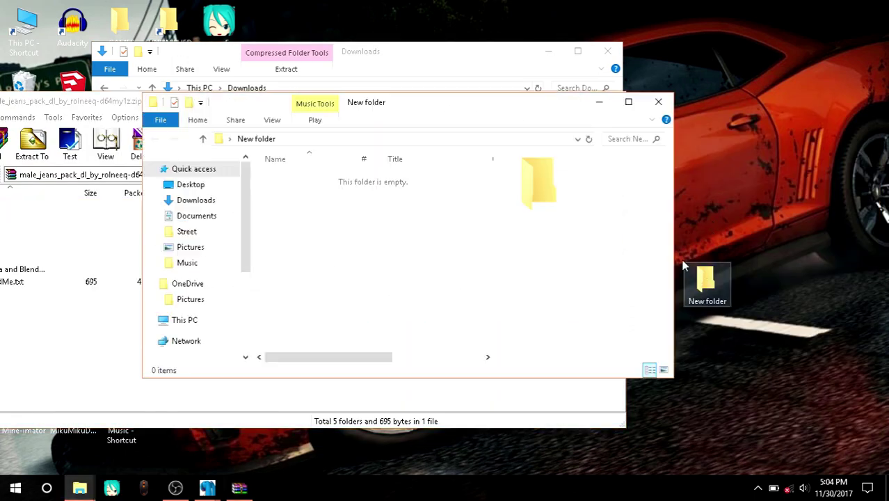
left_click_drag(91, 108, 237, 127)
left_click(141, 232)
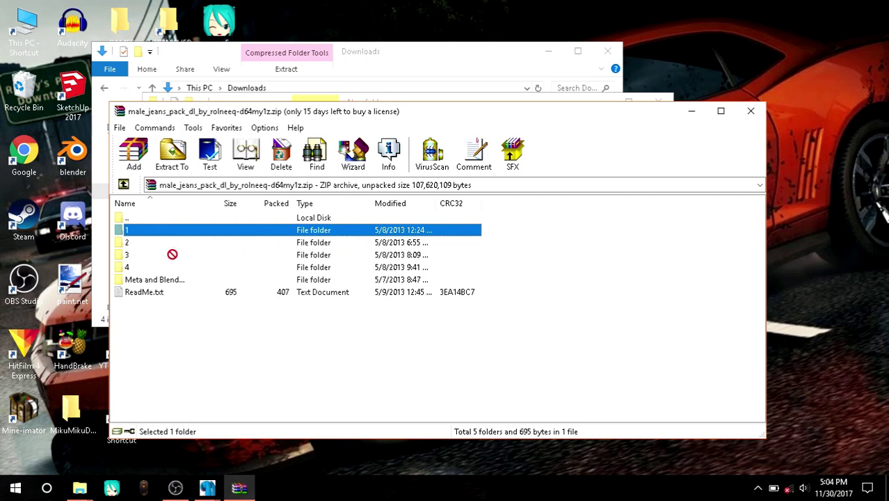
right_click(172, 233)
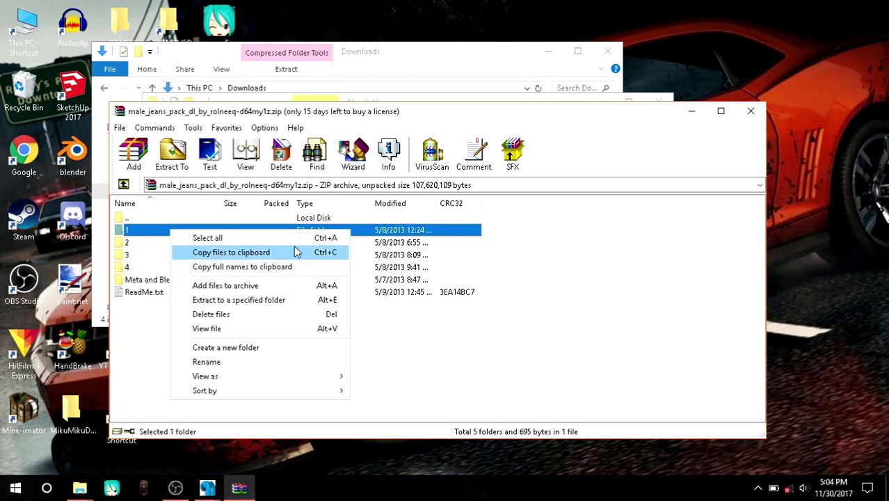
left_click_drag(414, 120, 376, 138)
left_click(393, 108)
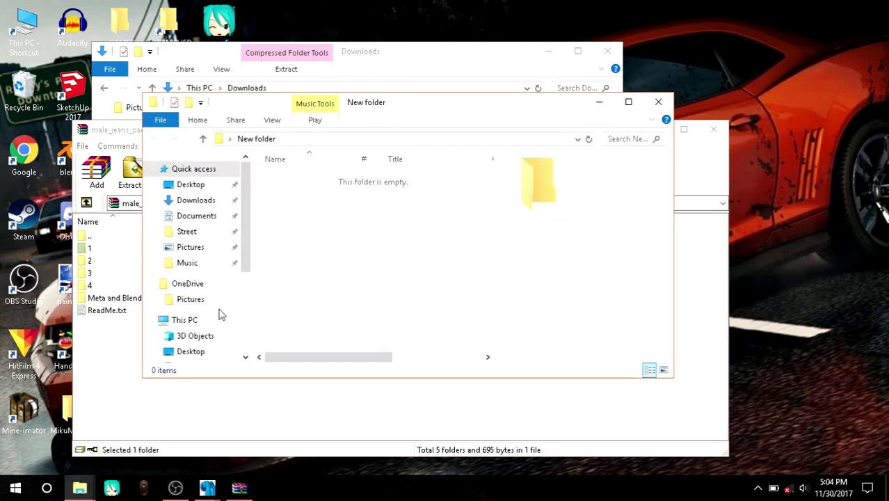
left_click_drag(109, 249, 222, 260)
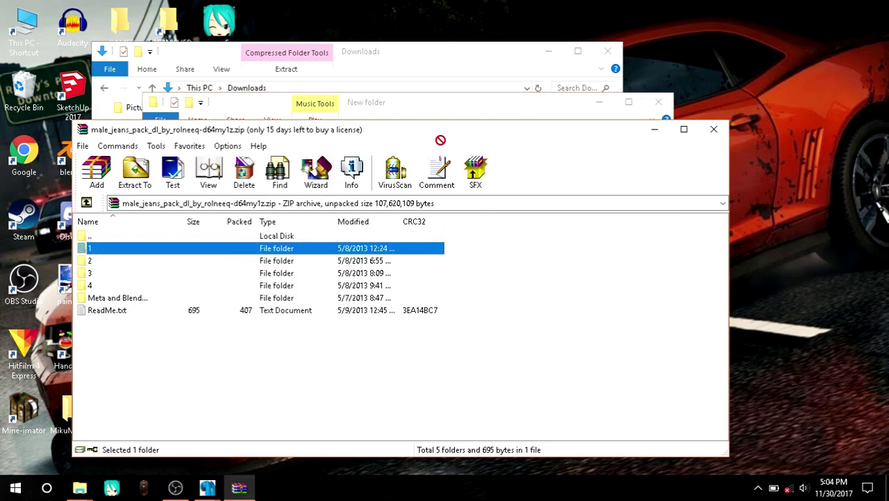
left_click_drag(392, 105, 392, 105)
left_click(411, 118)
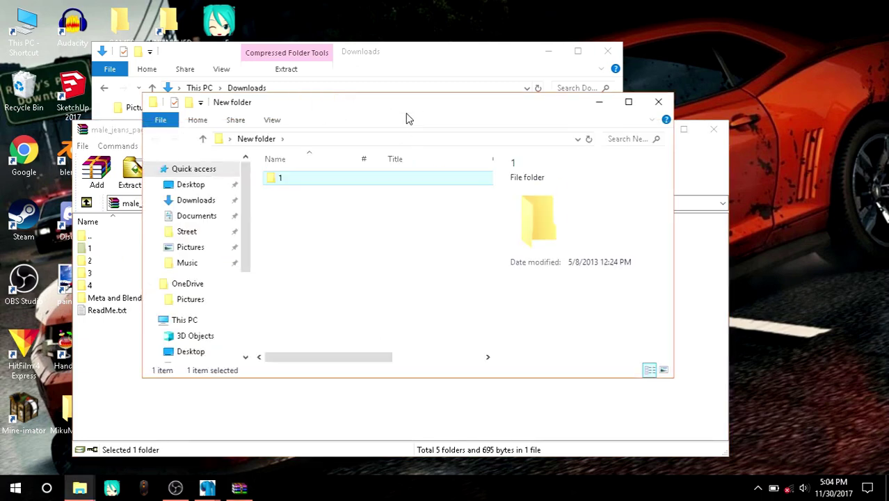
left_click(124, 132)
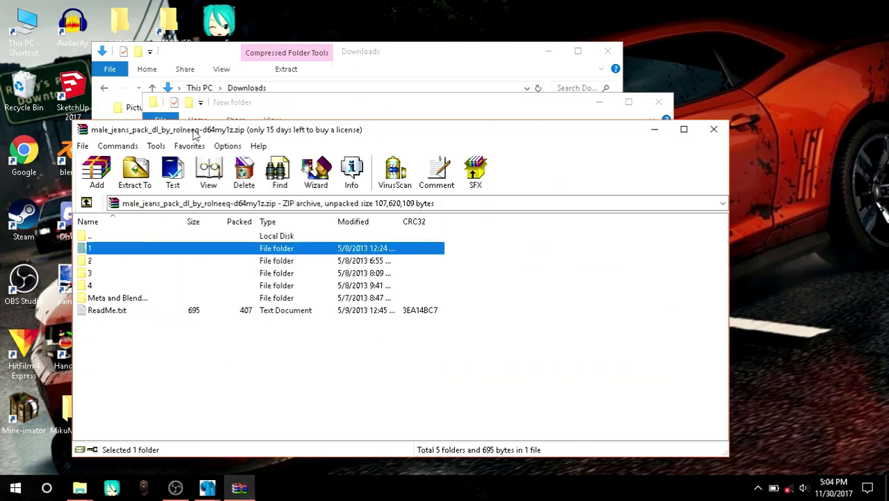
- Close the jeans archive and open the MShirts folder inside the mshirts archive
left_click(714, 129)
left_click(495, 56)
left_click(335, 131)
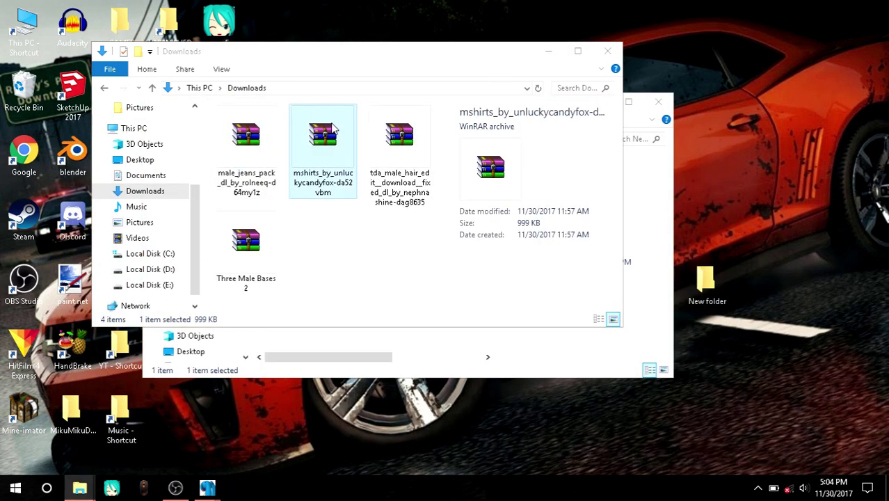
double_click(335, 131)
double_click(168, 248)
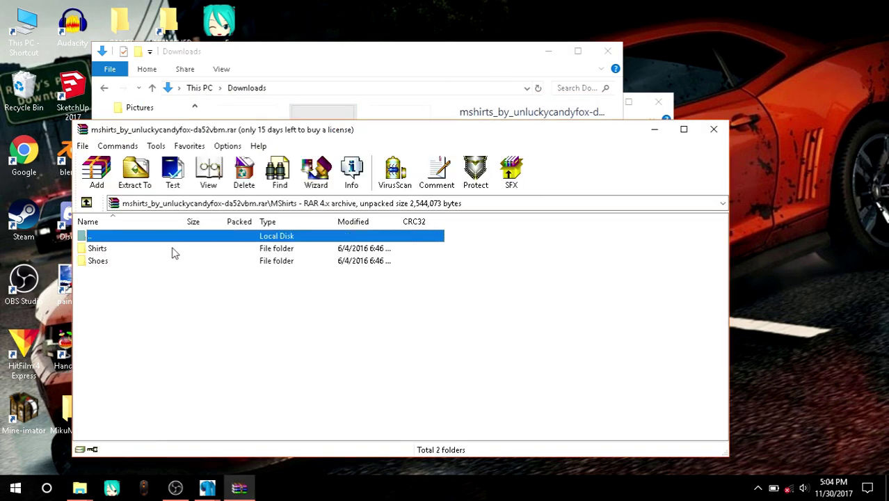
- Drag the Shirts and Shoes folders into New folder, then close the archive
left_click(142, 259)
key("ctrl+a")
right_click(165, 259)
left_click(276, 330)
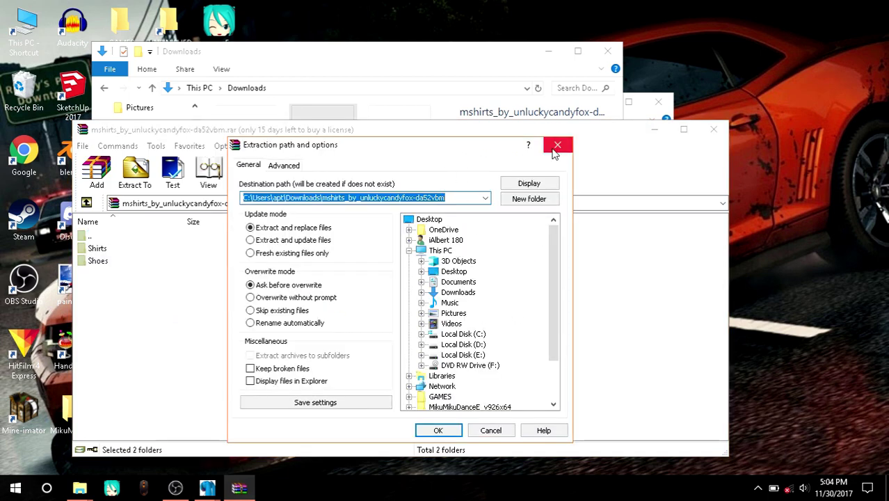
left_click(503, 430)
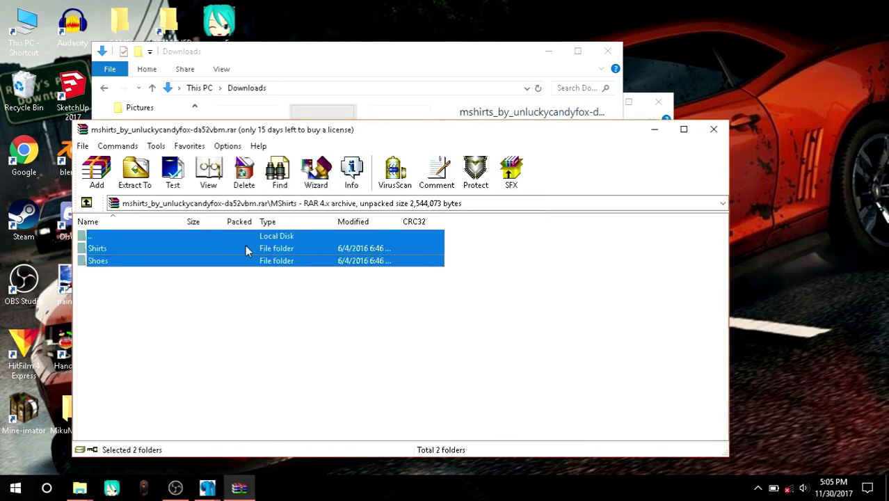
left_click_drag(245, 249, 342, 84)
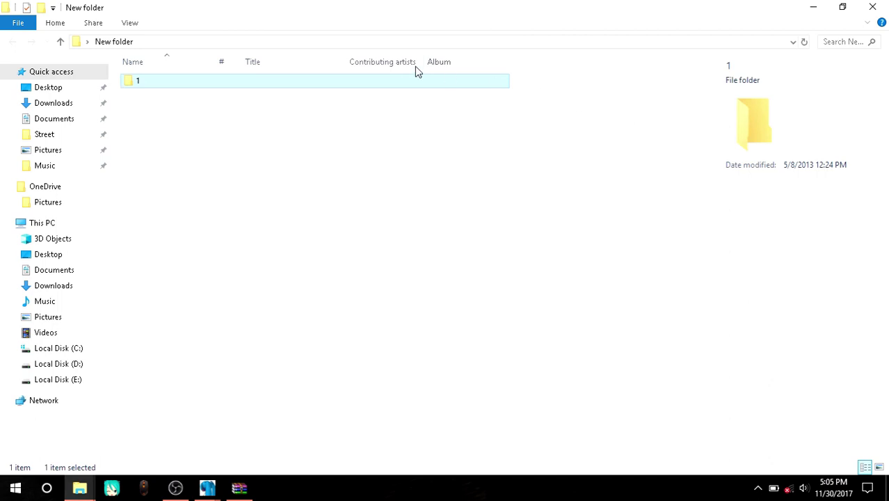
left_click(239, 487)
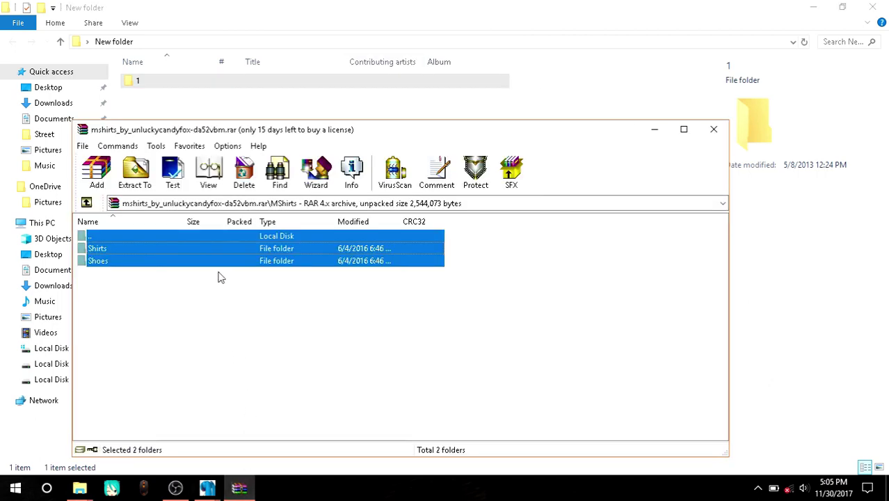
left_click_drag(291, 115, 288, 109)
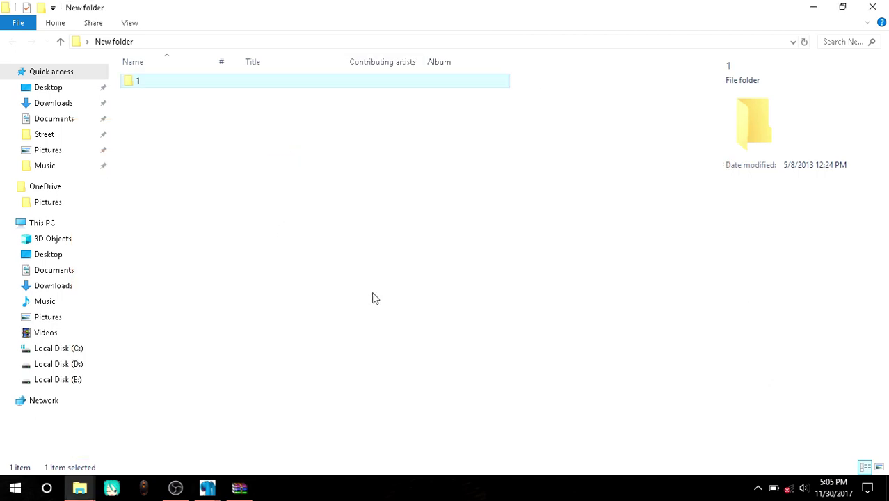
mouse_move(239, 487)
left_click(299, 397)
- Open the hair edit archive and drag the TDA Hair Edit folder into New folder
mouse_move(83, 488)
left_click(112, 441)
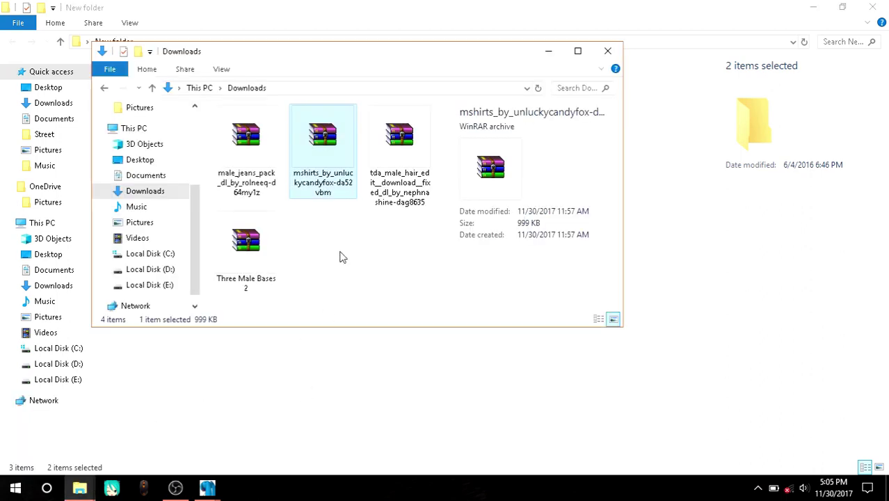
double_click(384, 155)
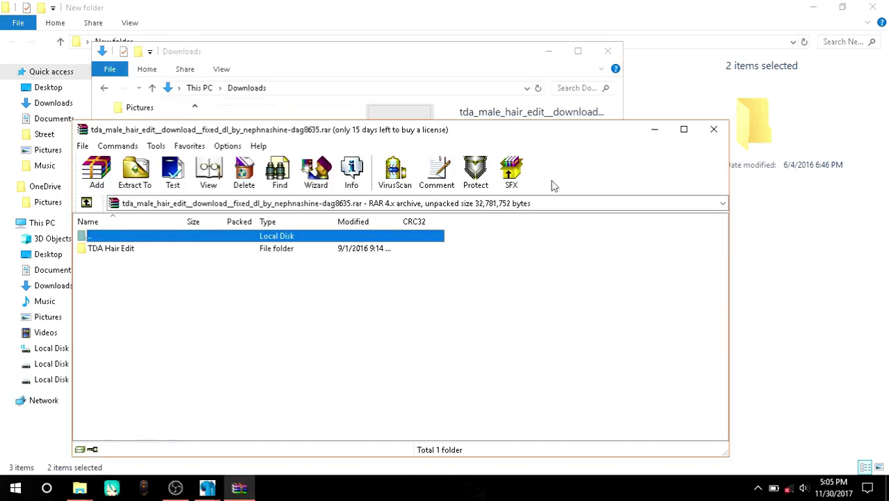
left_click(186, 260)
left_click_drag(182, 258, 688, 78)
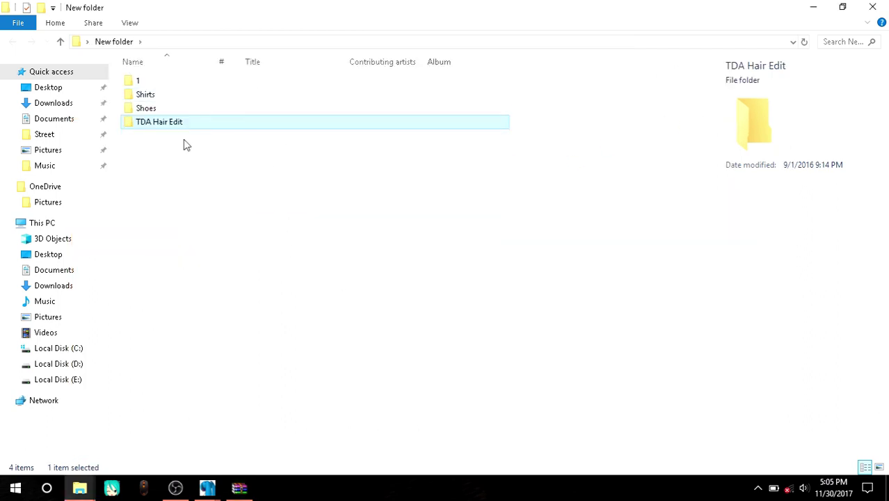
- Open the Three Male Bases 2 archive and browse into Pre-teen Base\Taller Version
left_click(79, 487)
left_click(104, 435)
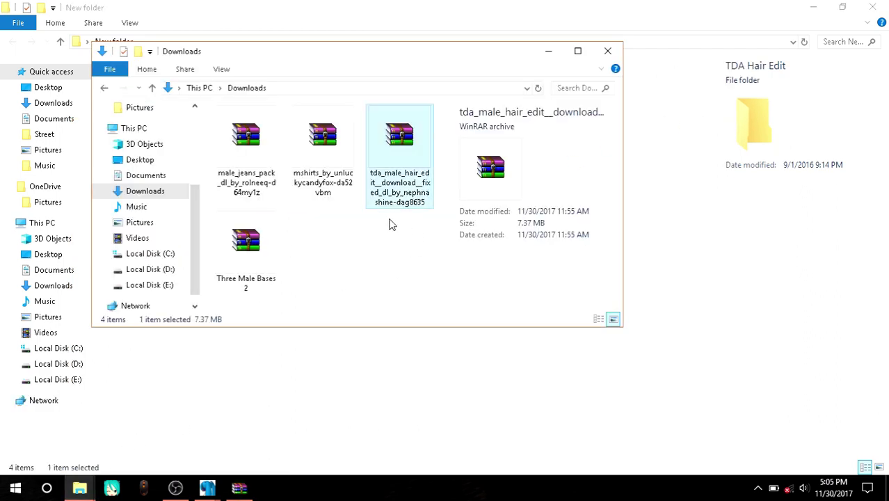
double_click(238, 251)
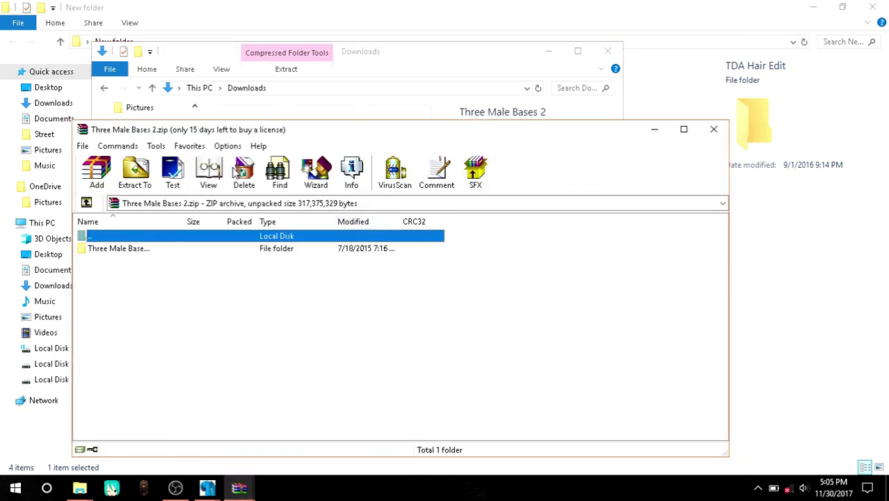
left_click(148, 249)
double_click(148, 249)
double_click(130, 261)
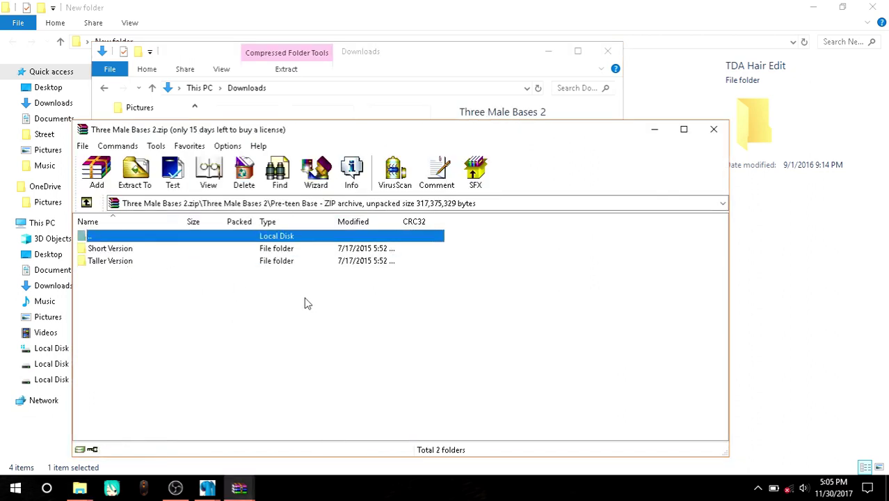
double_click(143, 261)
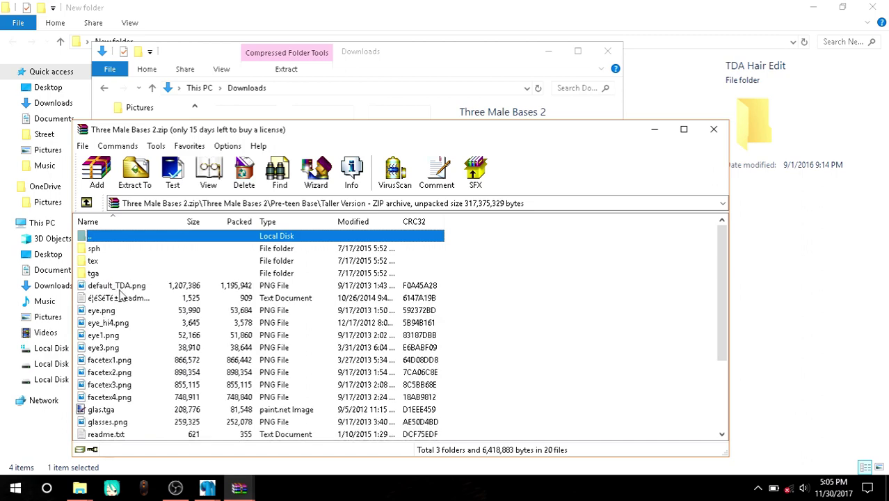
- Go back to Pre-teen Base and drag the Taller Version folder into New folder
scroll(190, 319, "down", 3)
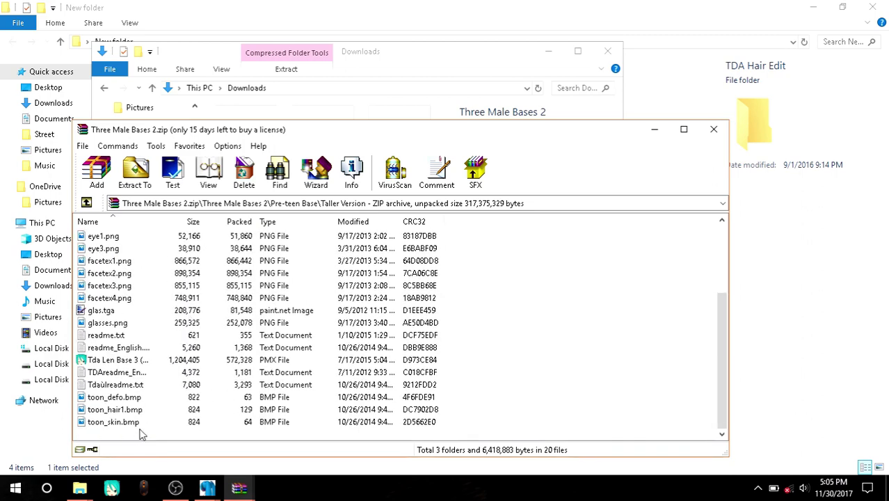
scroll(186, 371, "up", 3)
right_click(178, 311)
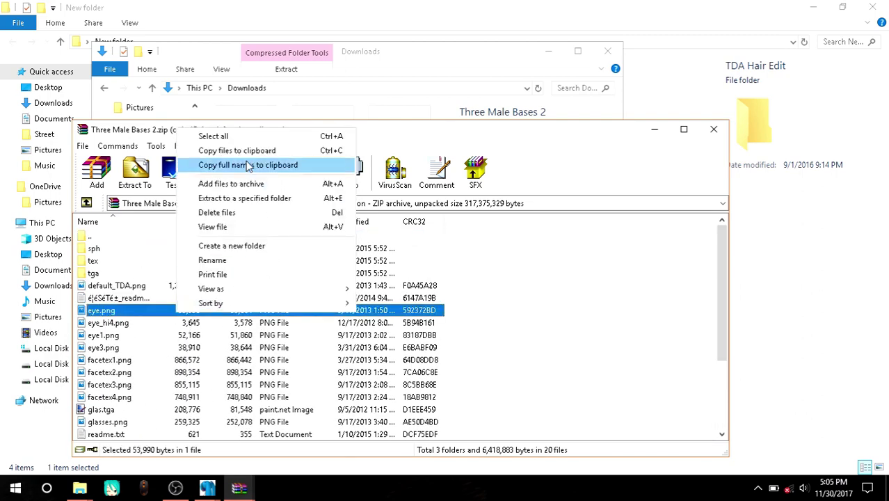
left_click(221, 138)
right_click(205, 357)
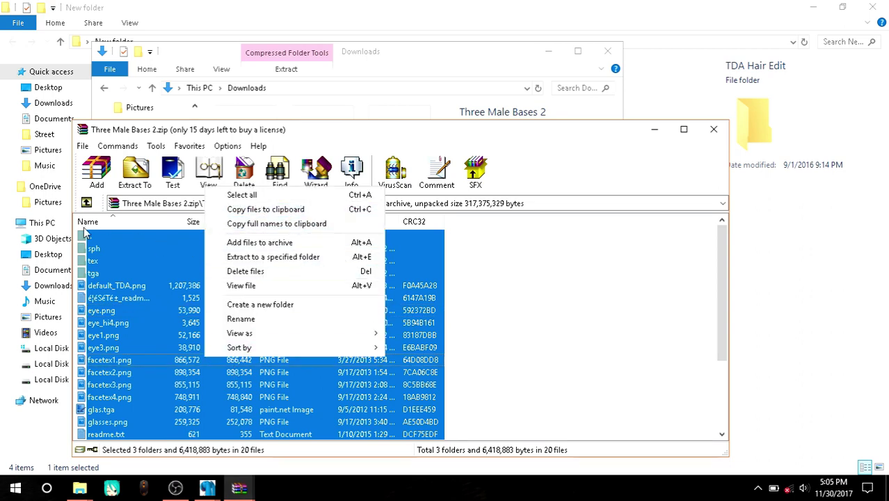
double_click(107, 240)
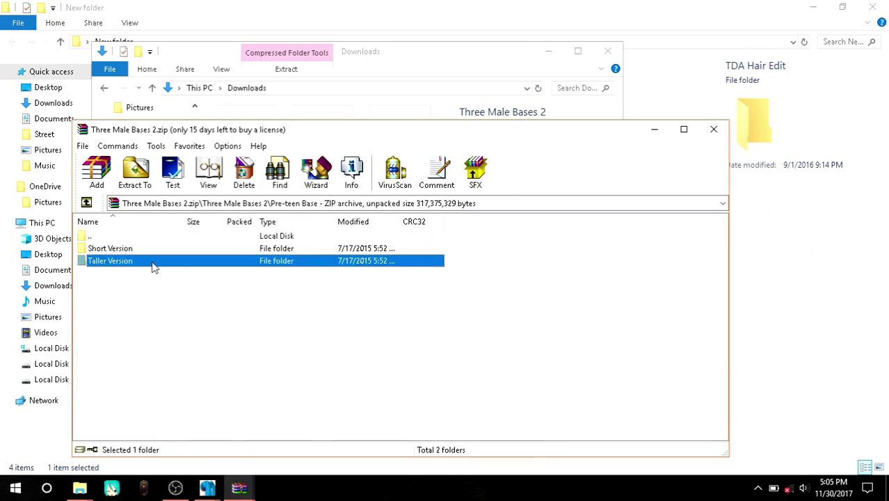
left_click_drag(672, 96, 669, 92)
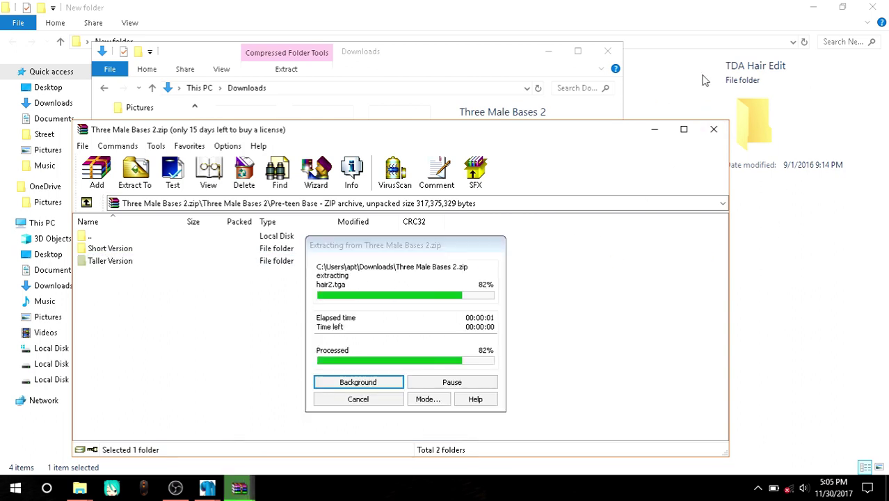
- Close the leftover archive, Downloads and New folder windows
left_click(714, 129)
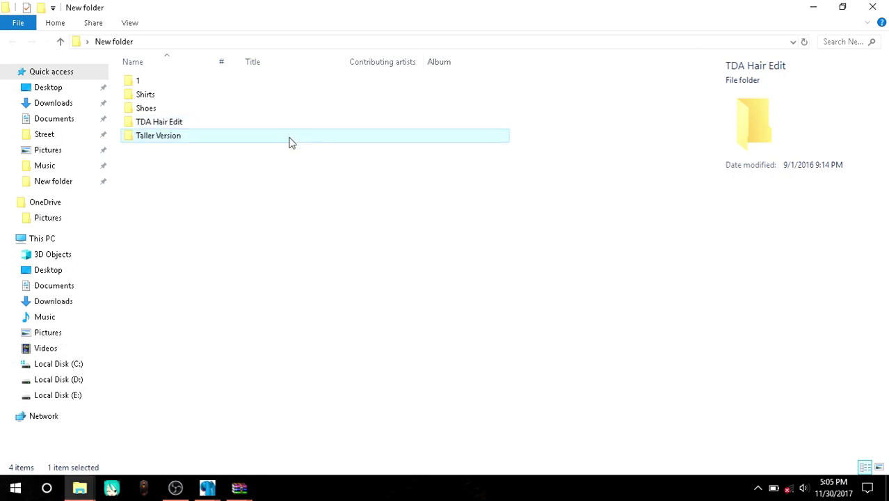
left_click(872, 7)
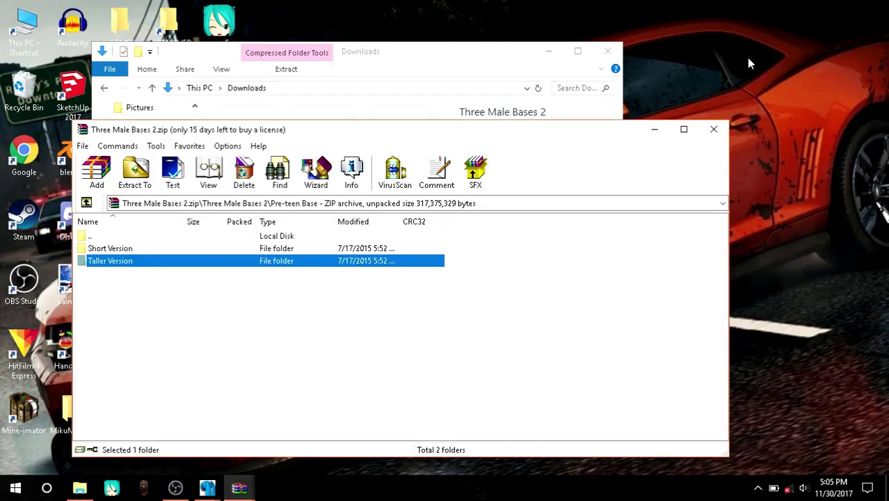
left_click(712, 128)
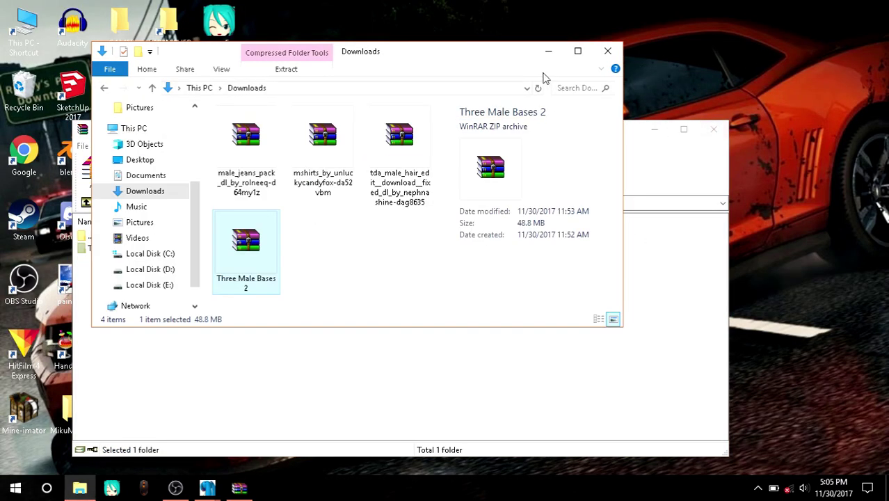
left_click(604, 53)
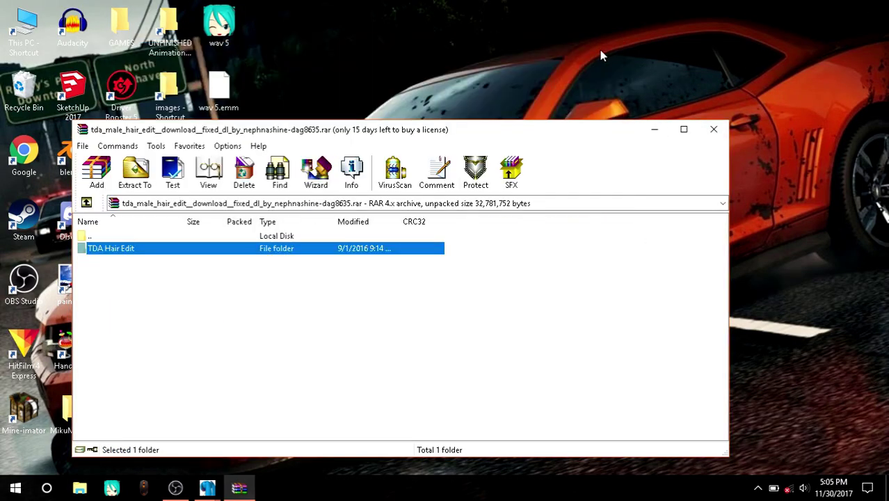
left_click(713, 129)
- Open folder 1 inside the desktop New folder and select its six files
double_click(705, 278)
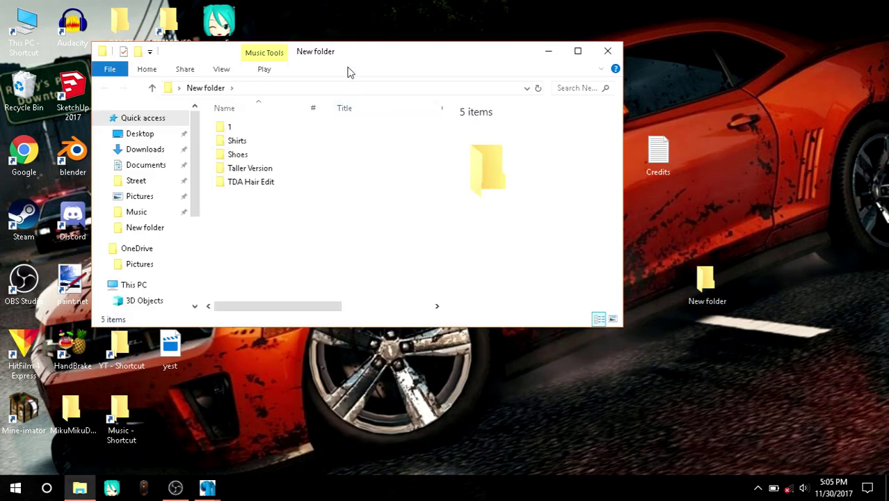
left_click_drag(353, 63, 503, 61)
left_click(297, 371)
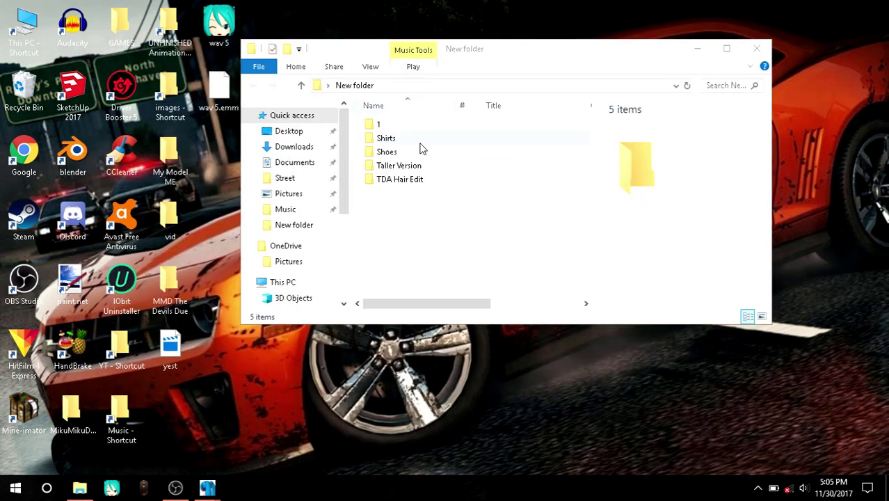
double_click(398, 126)
left_click_drag(392, 283, 420, 121)
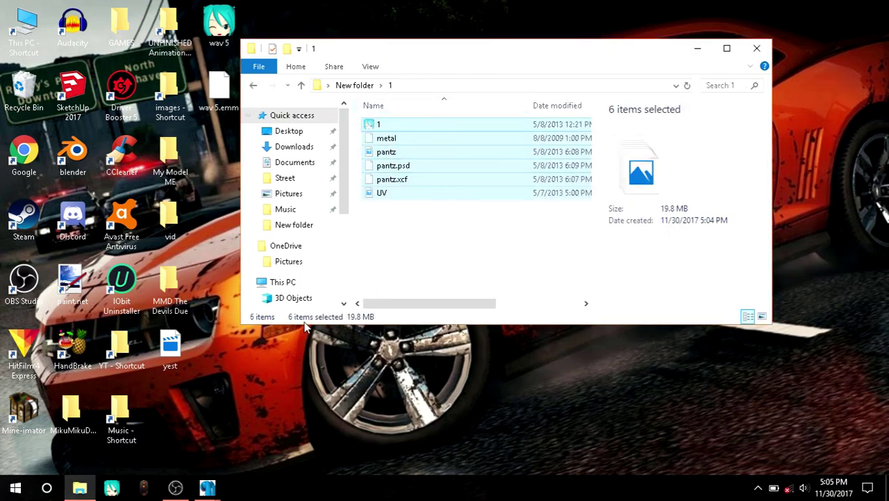
- Create a desktop folder named 'Model' and paste the six files from folder 1 into it
right_click(327, 377)
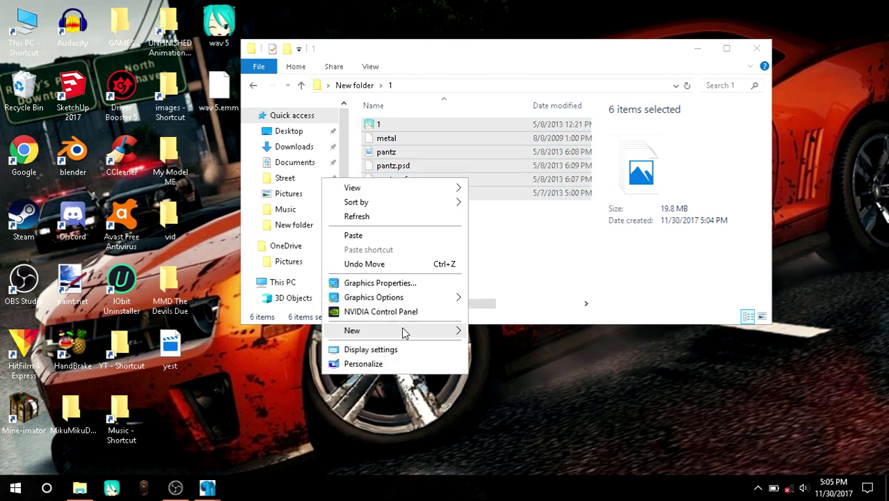
mouse_move(403, 330)
left_click(528, 170)
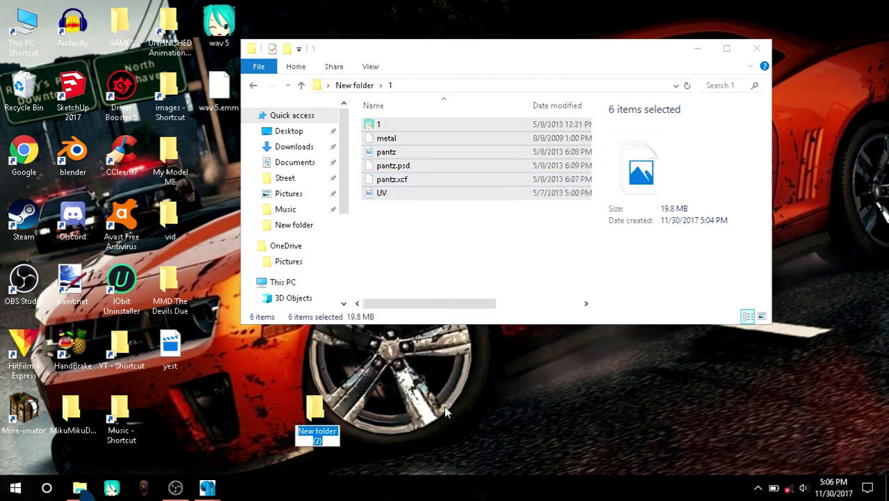
type("MOel")
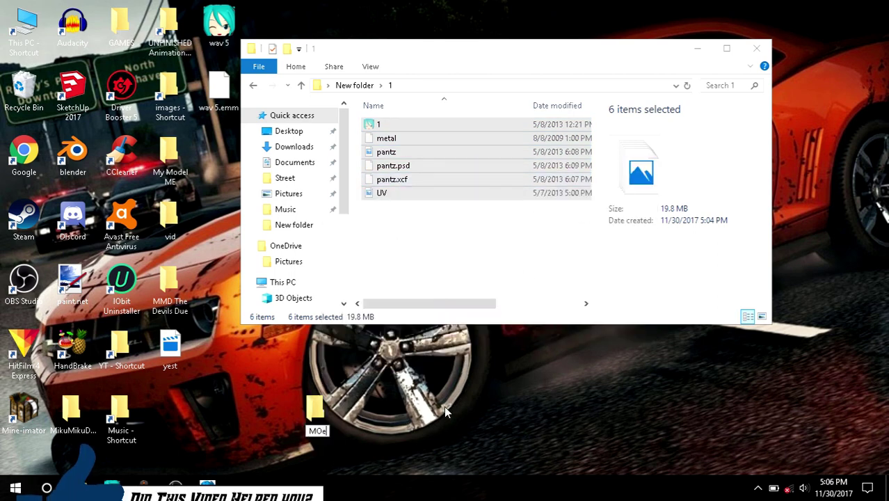
key("BackSpace")
key("BackSpace")
key("BackSpace")
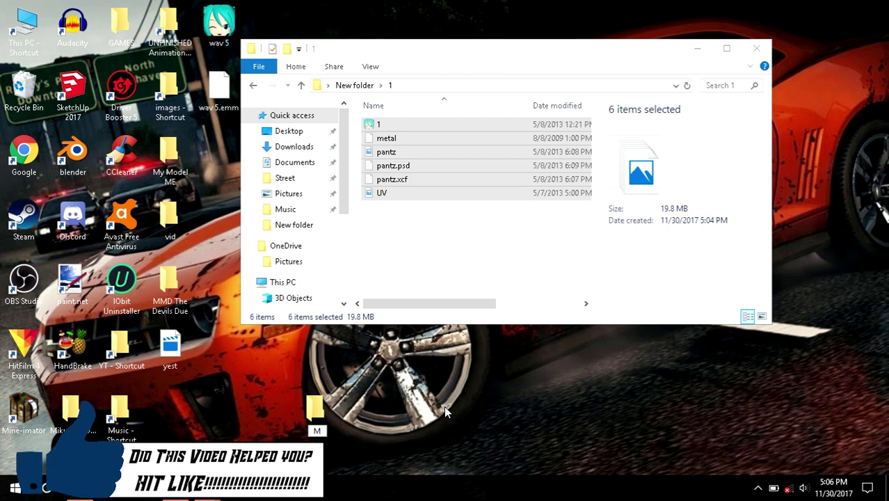
type("odel")
key("Return")
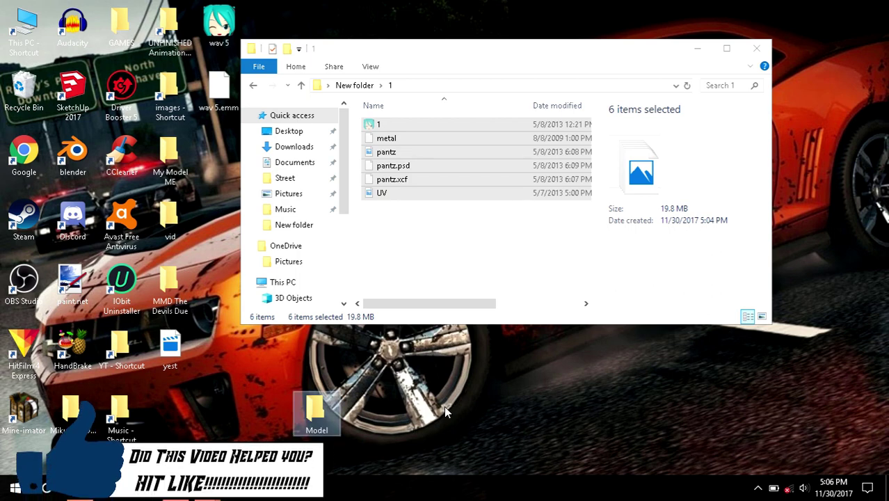
double_click(321, 432)
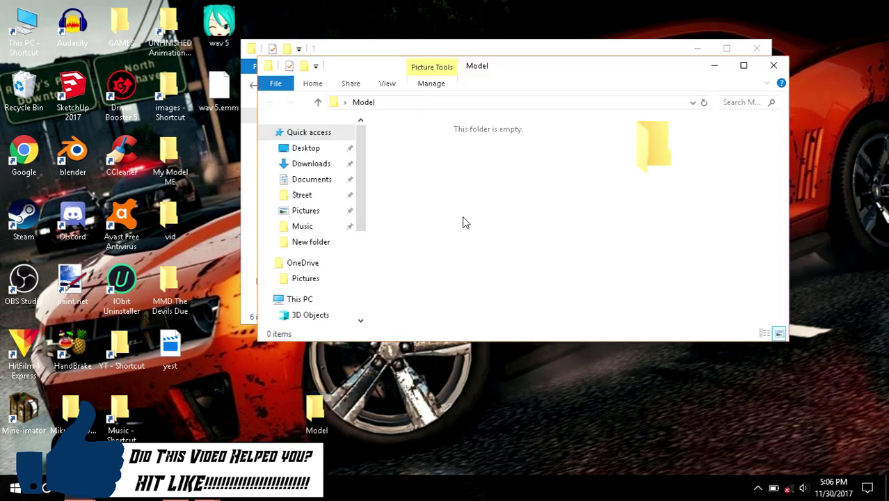
key("ctrl+v")
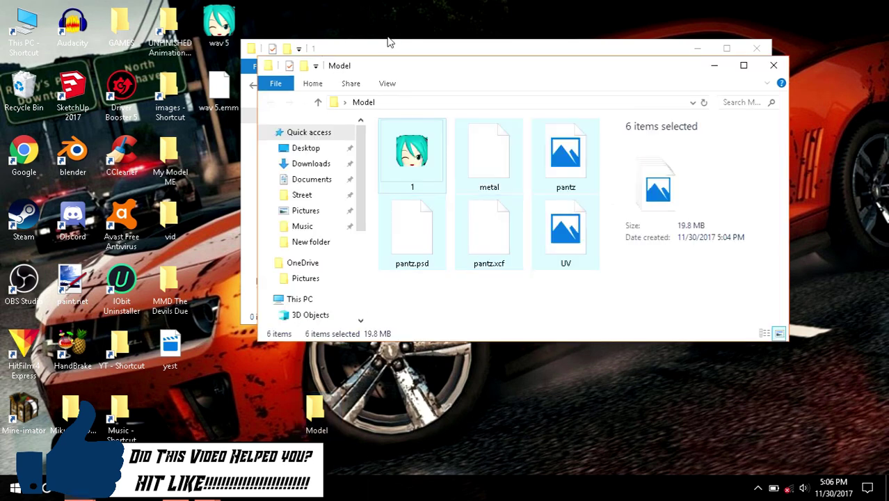
- Move the ten files from the Shirts folder into Model
left_click(397, 48)
left_click(256, 89)
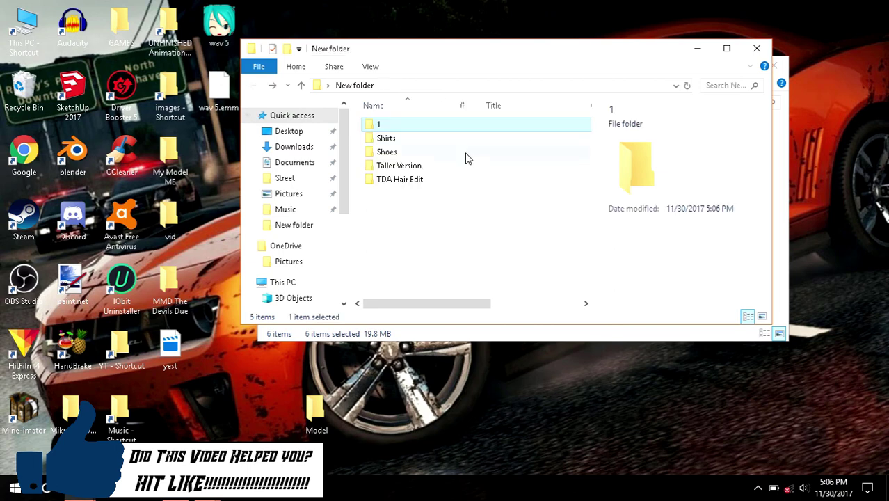
double_click(435, 137)
left_click_drag(433, 266, 476, 108)
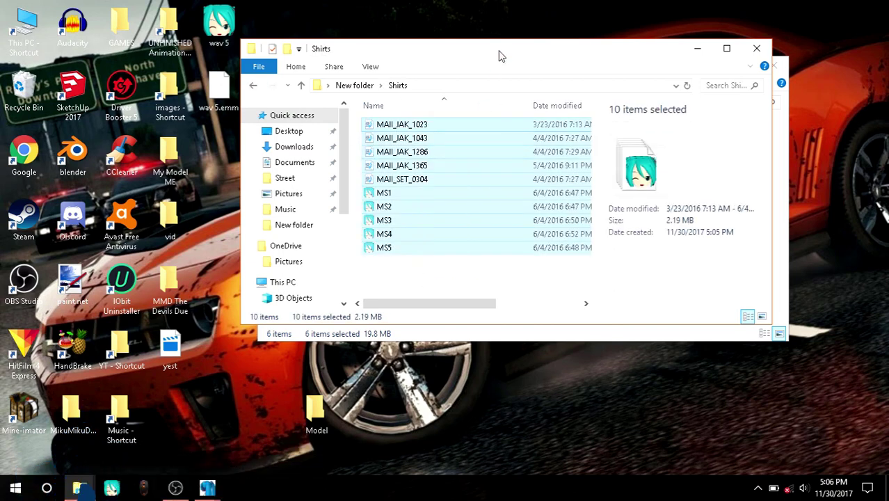
left_click(469, 337)
left_click(482, 303)
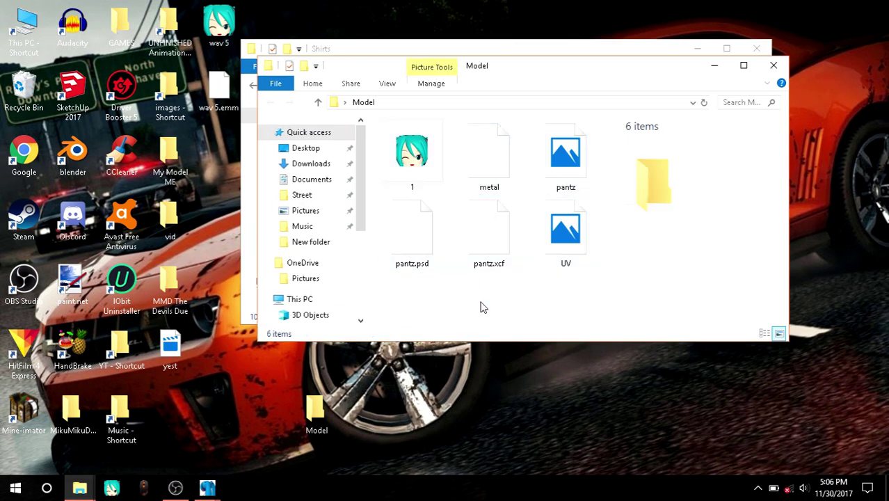
key("ctrl+v")
- Cut the four files from the Shoes folder and paste them into Model
left_click(395, 51)
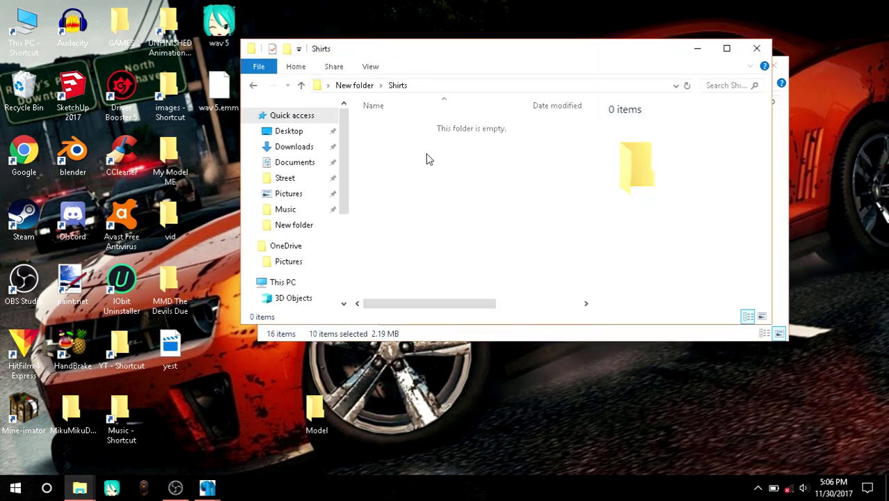
left_click(253, 86)
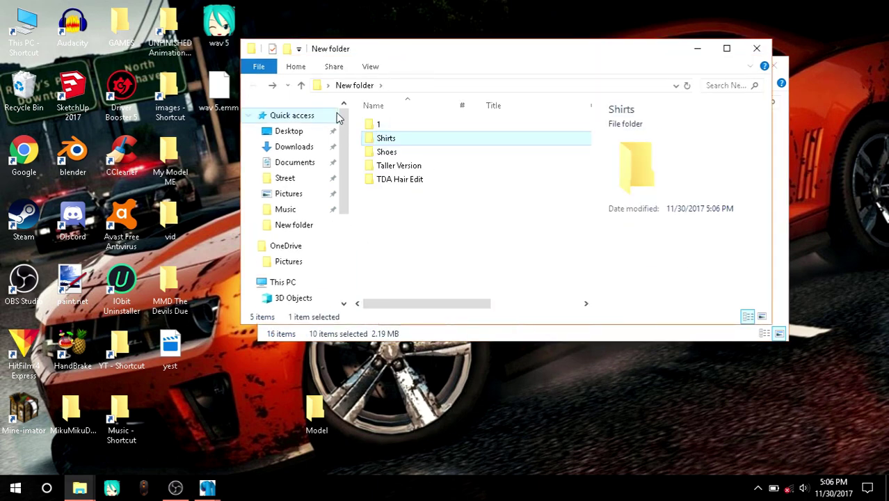
double_click(387, 150)
left_click_drag(382, 275, 551, 132)
key("ctrl+x")
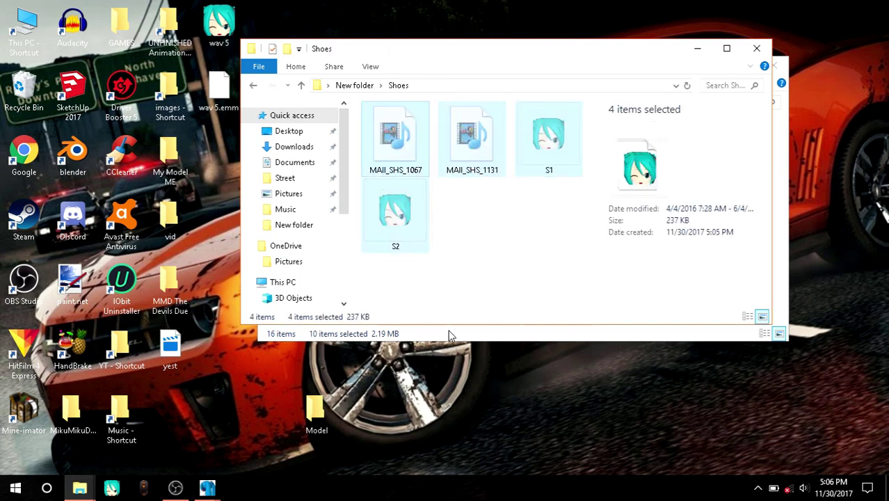
left_click(449, 336)
scroll(488, 249, "down", 3)
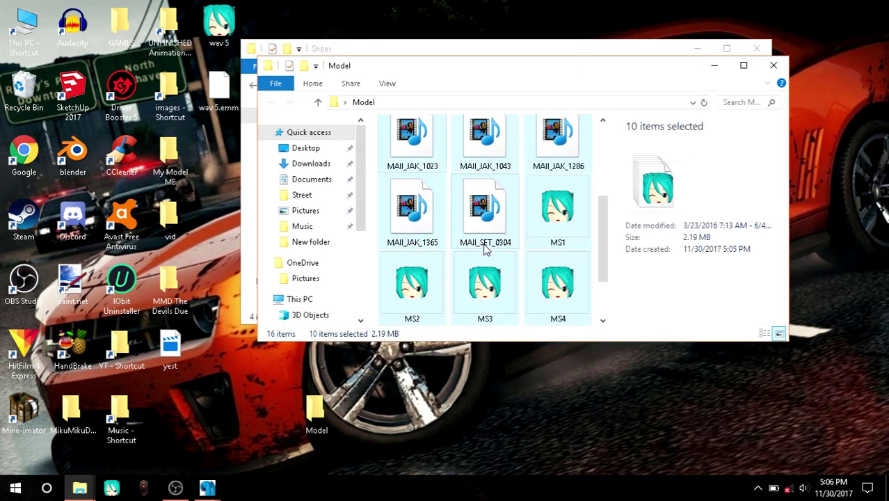
left_click(593, 299)
key("ctrl+v")
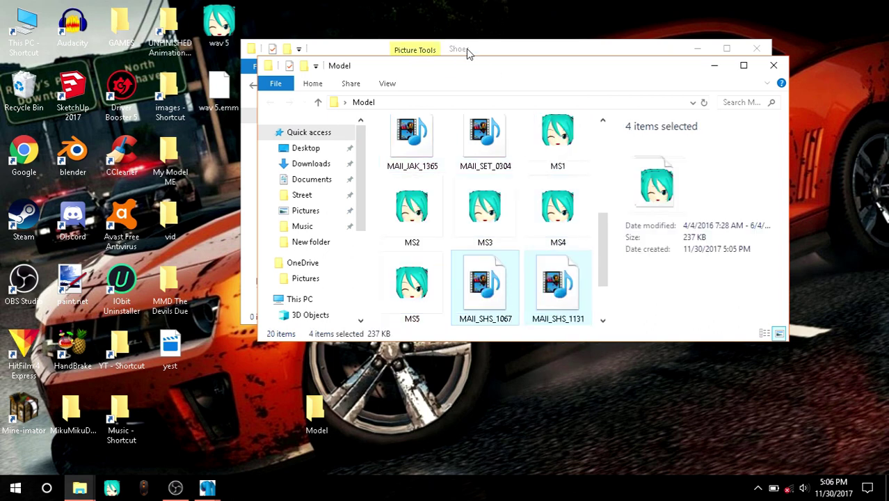
left_click(469, 54)
- Cut the 23 items from the Taller Version folder and paste them into Model
left_click(252, 85)
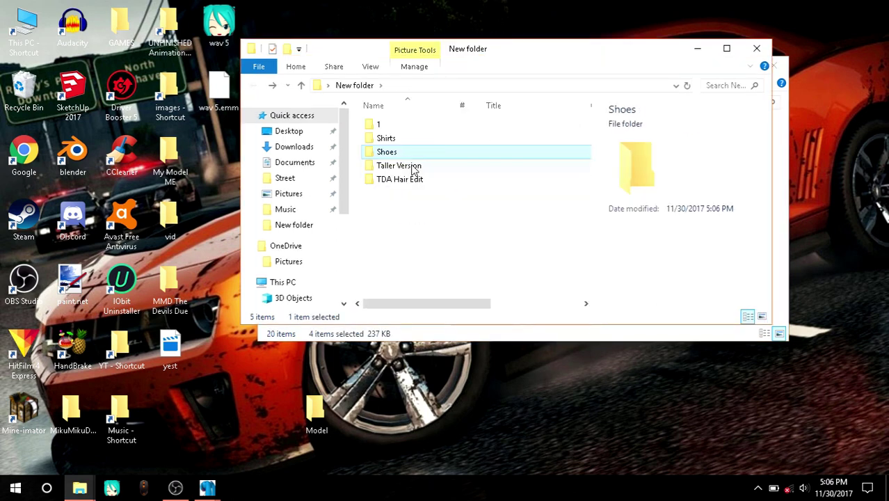
double_click(410, 166)
scroll(446, 238, "down", 5)
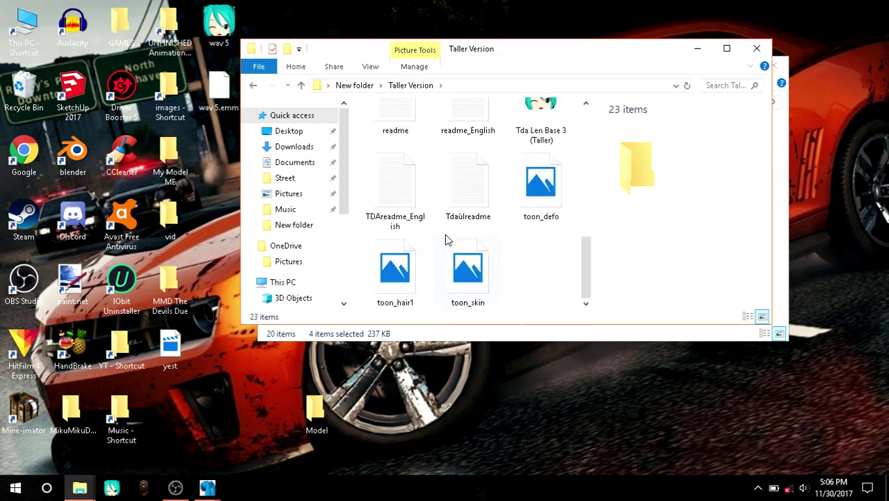
left_click_drag(536, 293, 379, 70)
key("ctrl+x")
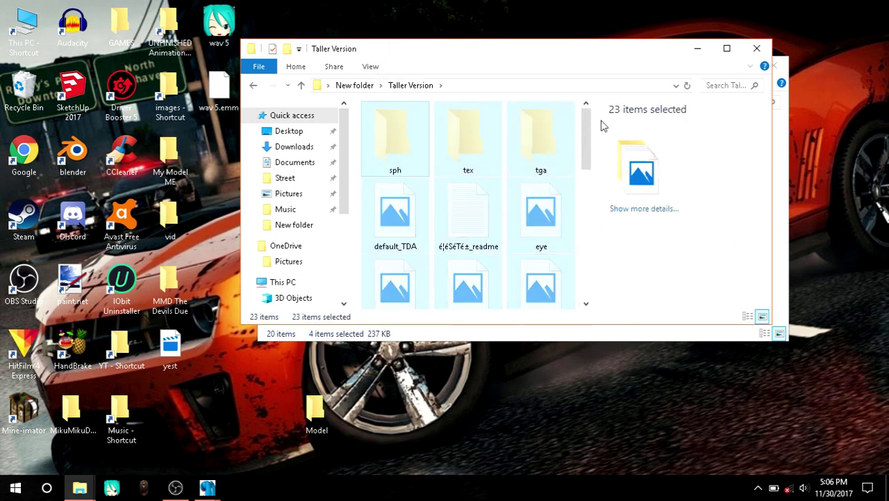
left_click(611, 339)
scroll(560, 284, "down", 2)
left_click(562, 288)
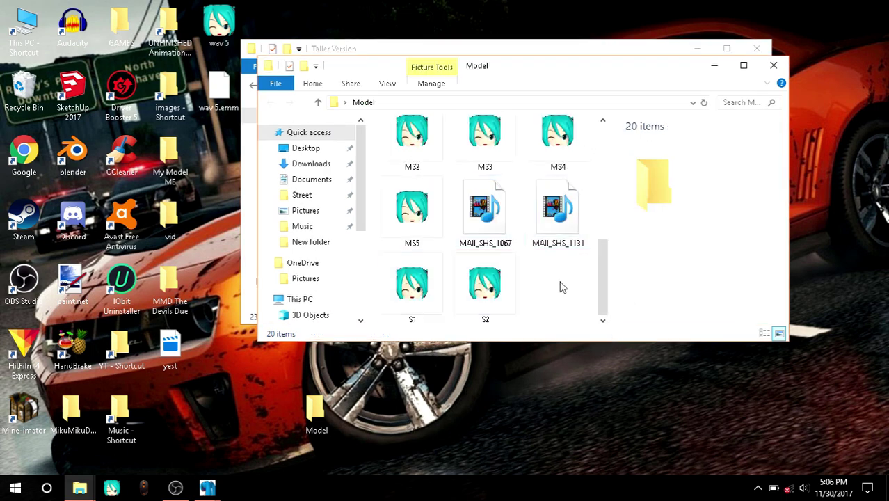
key("ctrl+v")
left_click(497, 48)
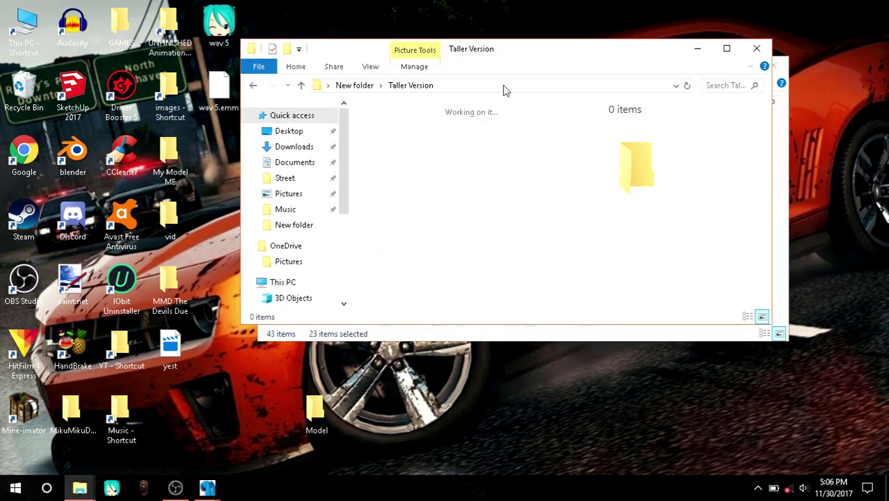
- Move the 13 hair images from the TDA Hair Edit folder into Model
left_click(254, 87)
double_click(459, 179)
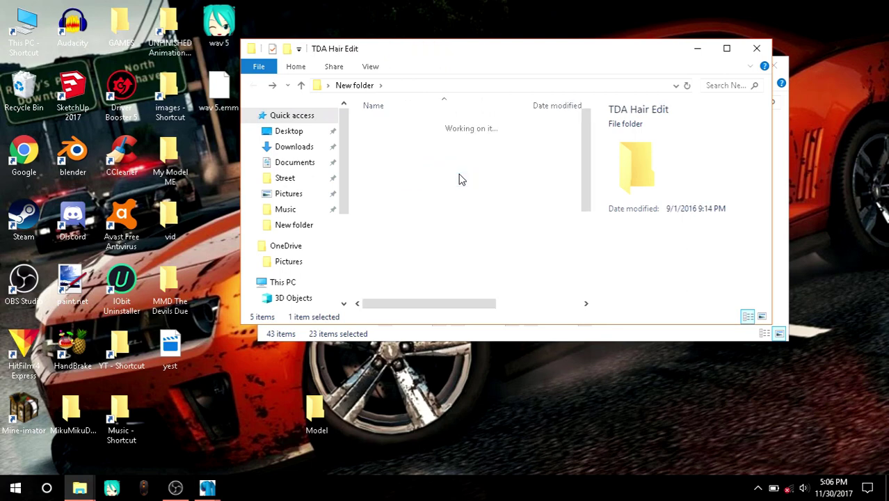
scroll(429, 211, "down", 3)
left_click_drag(530, 275, 385, 74)
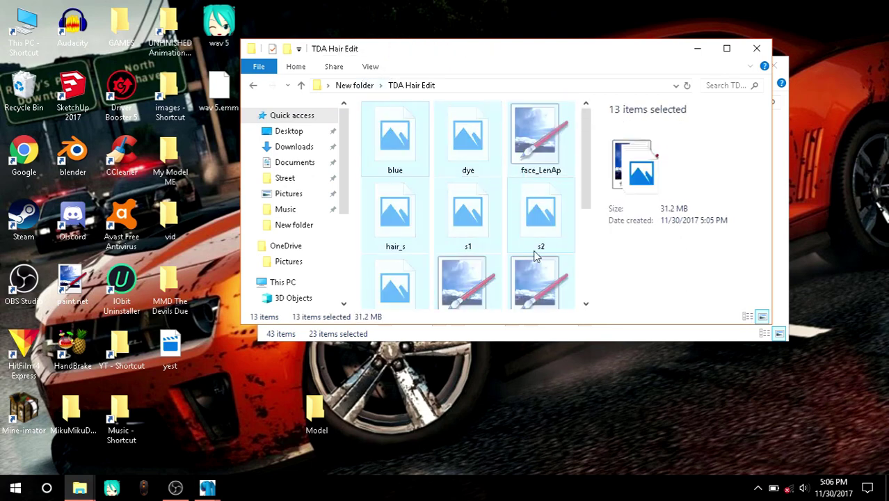
left_click(455, 326)
scroll(542, 254, "down", 8)
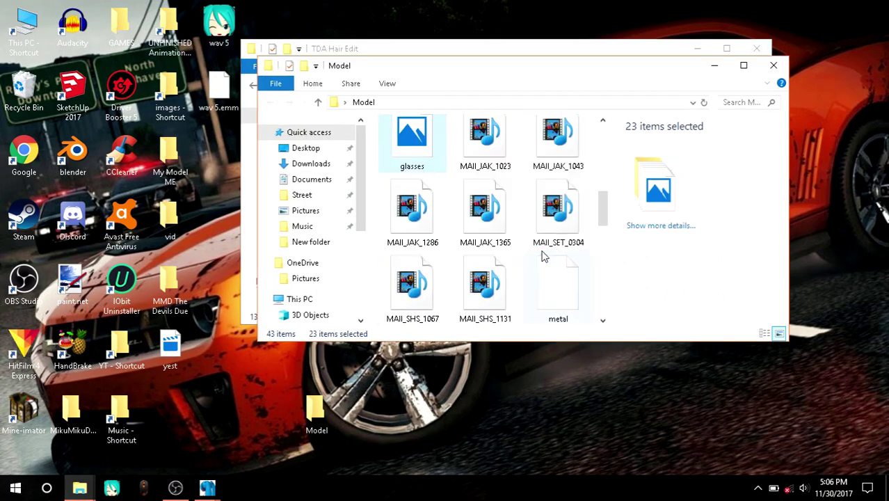
scroll(576, 296, "down", 3)
left_click(570, 292)
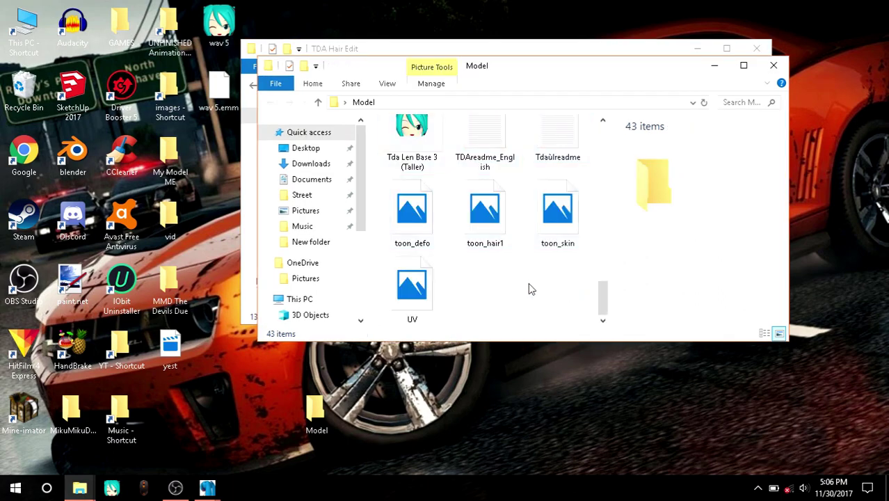
key("ctrl+v")
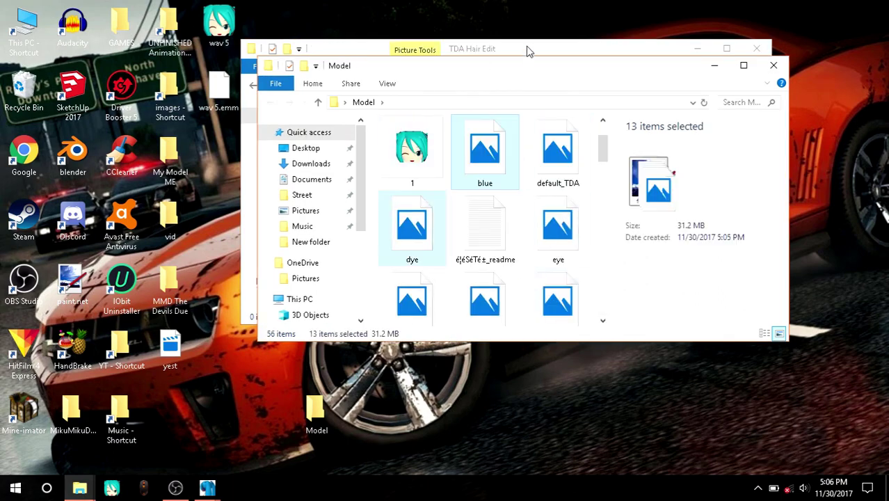
left_click(528, 49)
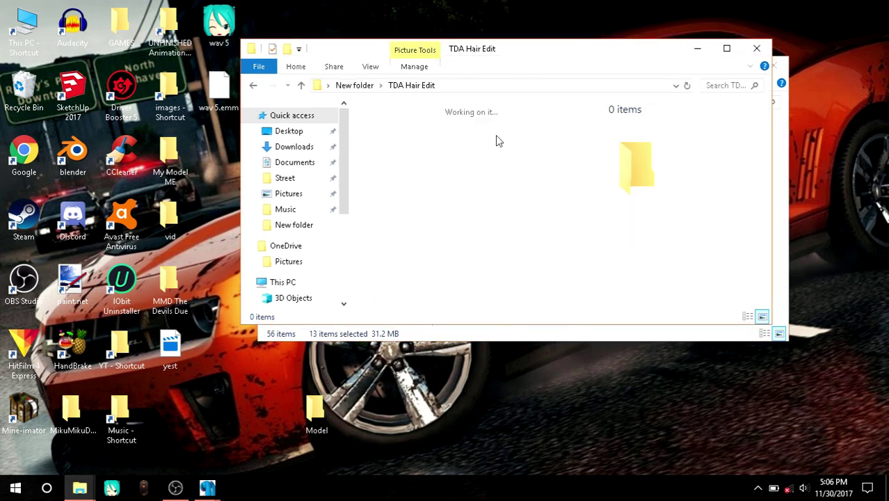
- Close the New folder window, leaving Model with 56 items
left_click(254, 87)
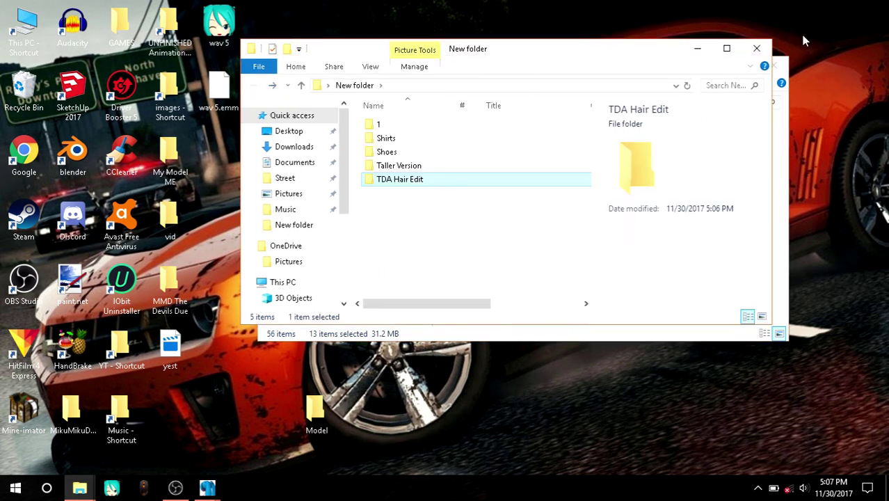
left_click(757, 48)
scroll(434, 165, "up", 2)
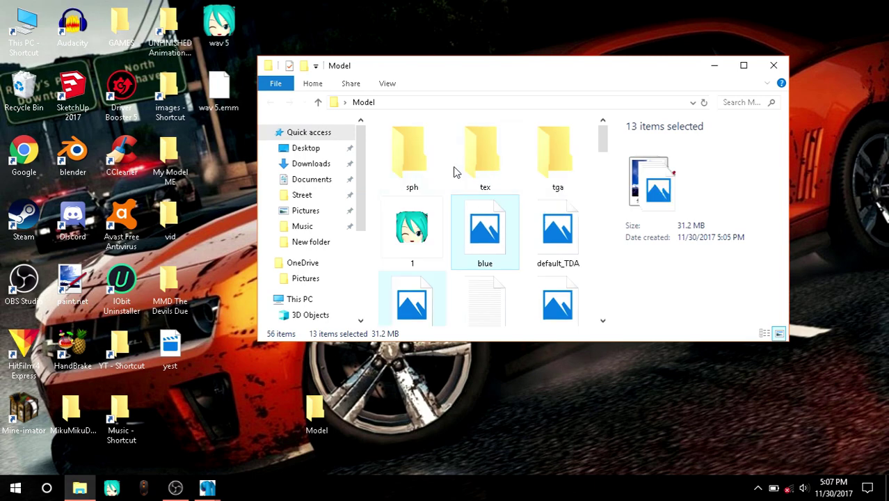
scroll(458, 169, "down", 6)
scroll(473, 168, "down", 5)
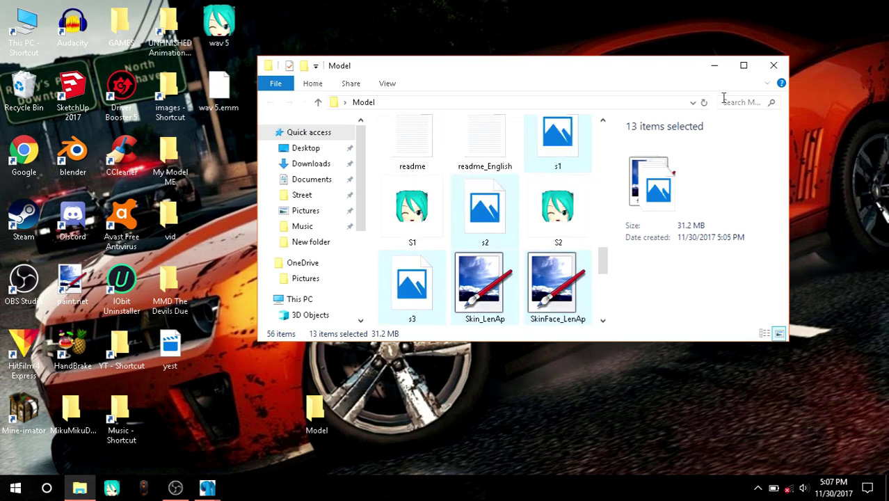
- Bring PMX Editor forward and show the PmxView preview window
mouse_move(206, 490)
left_click(149, 416)
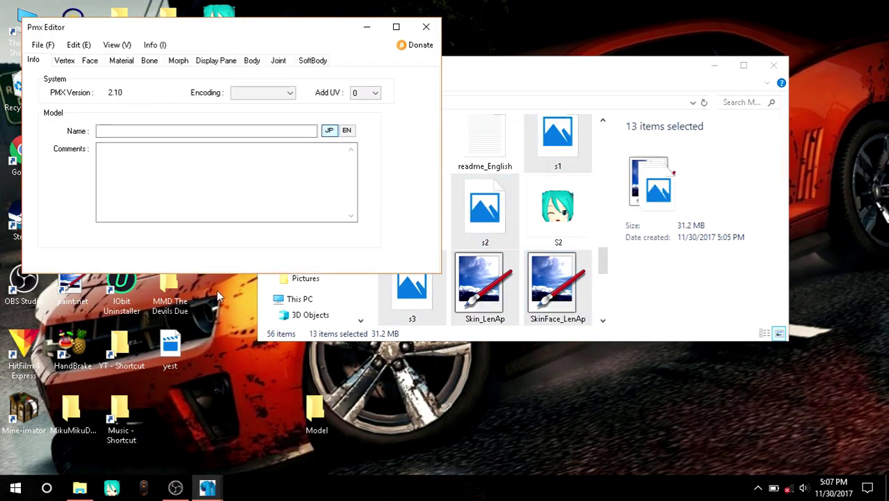
left_click(257, 433)
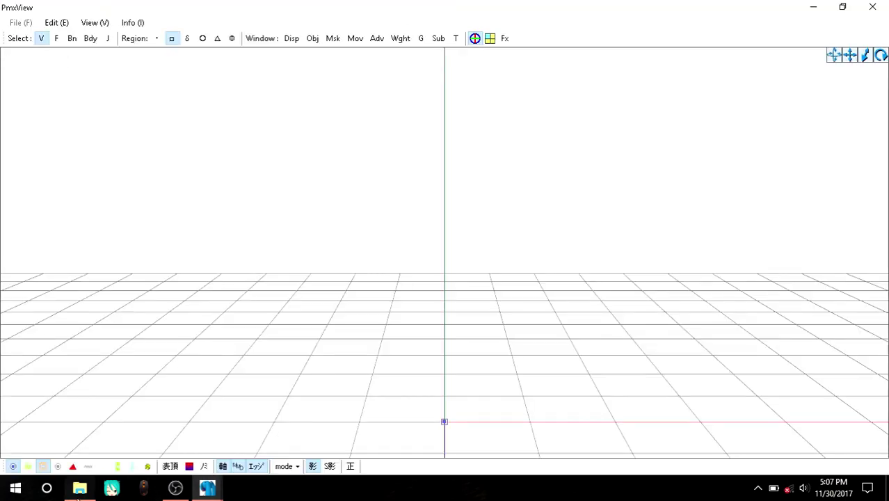
mouse_move(80, 489)
mouse_move(207, 489)
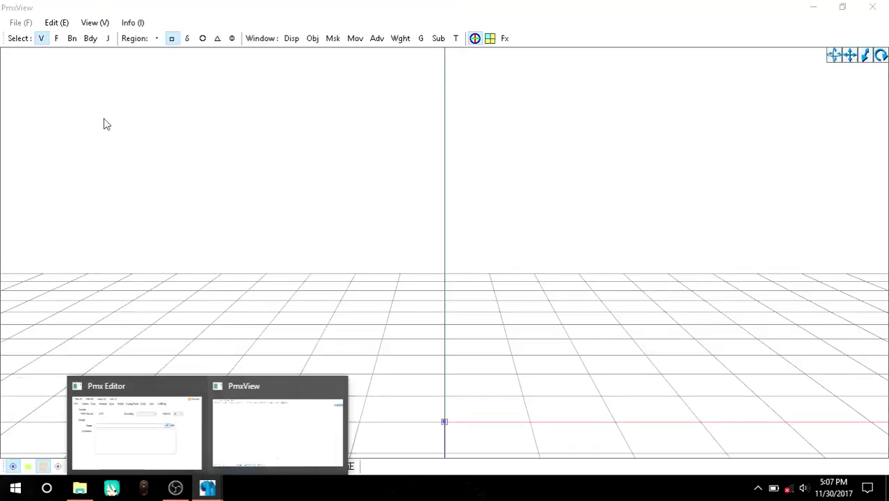
left_click(135, 390)
- Open Tda Len Base 3 (Taller) from Desktop\Model and view the body in PmxView
left_click(53, 45)
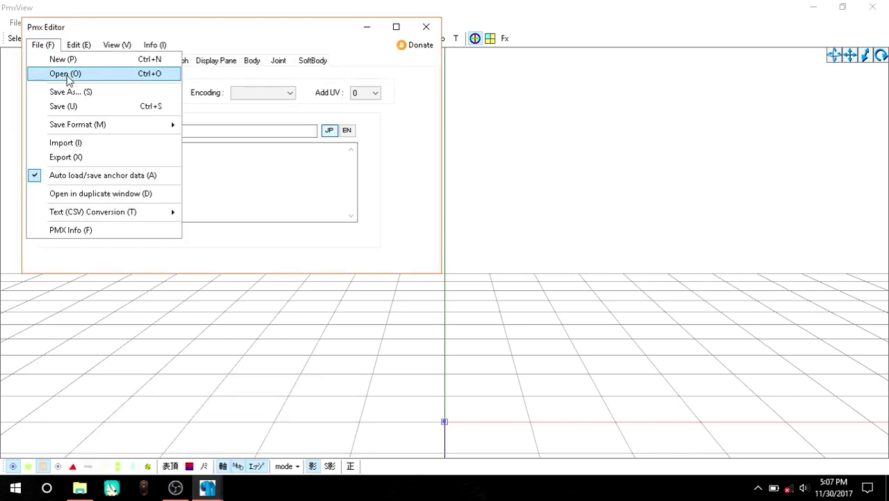
left_click(68, 75)
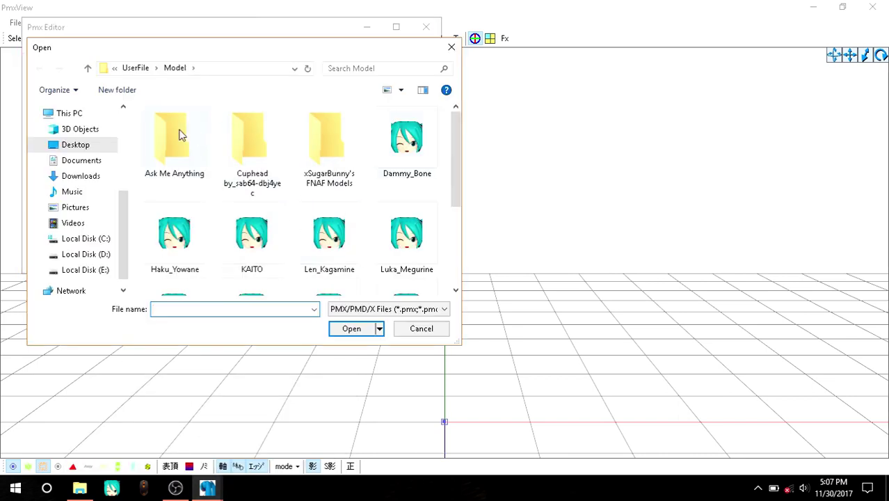
left_click(103, 147)
scroll(193, 163, "down", 3)
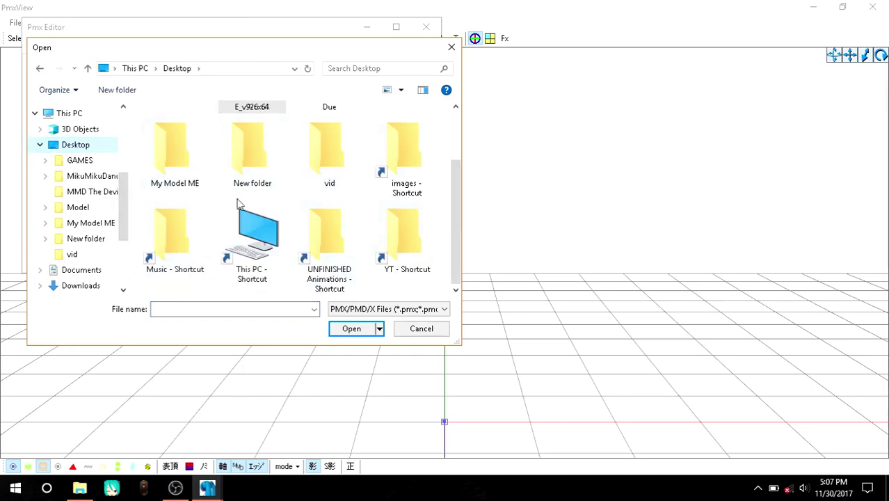
scroll(252, 204, "up", 2)
double_click(409, 141)
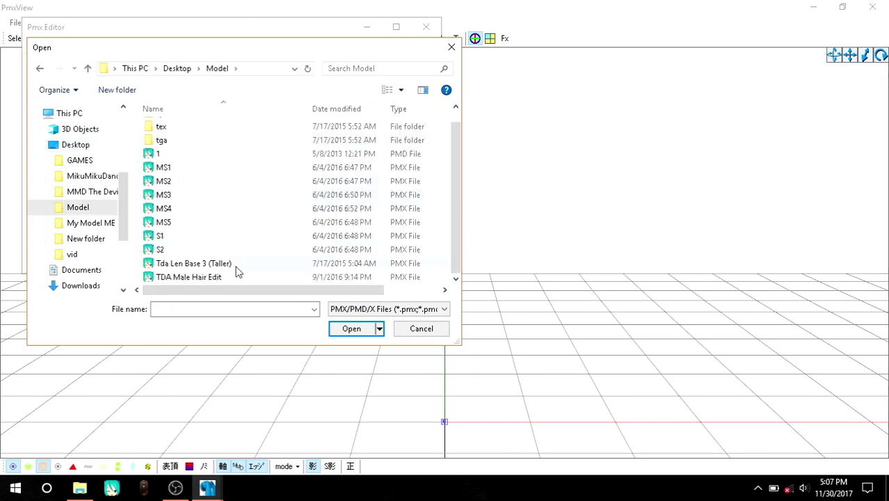
double_click(236, 263)
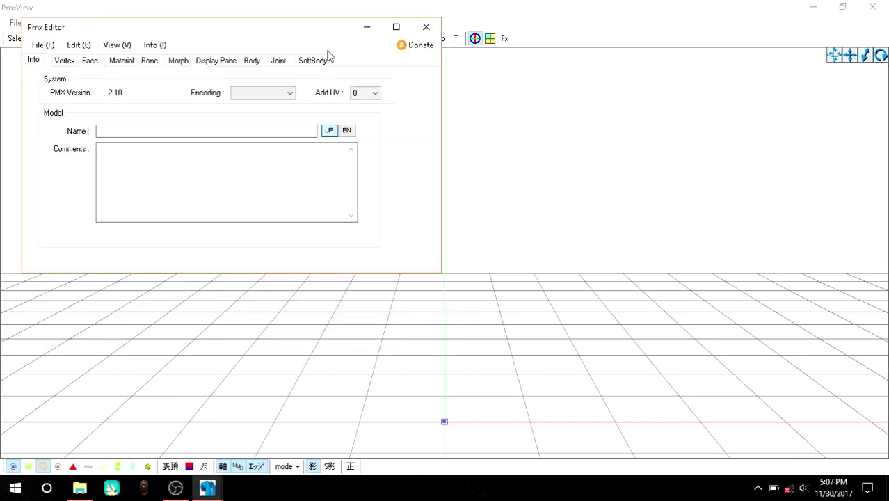
left_click(367, 27)
right_click_drag(629, 149, 556, 265)
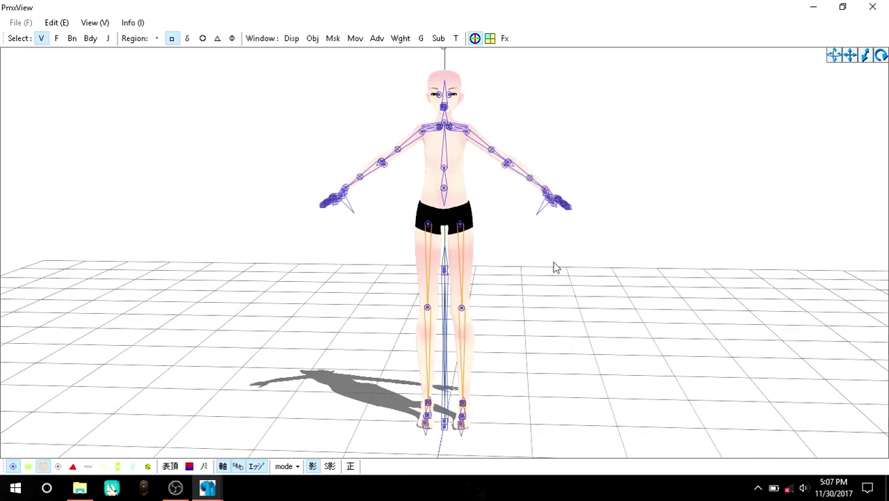
- Import the TDA Male Hair Edit model at its current size and inspect the blue hair in PmxView
left_click(176, 490)
left_click(179, 490)
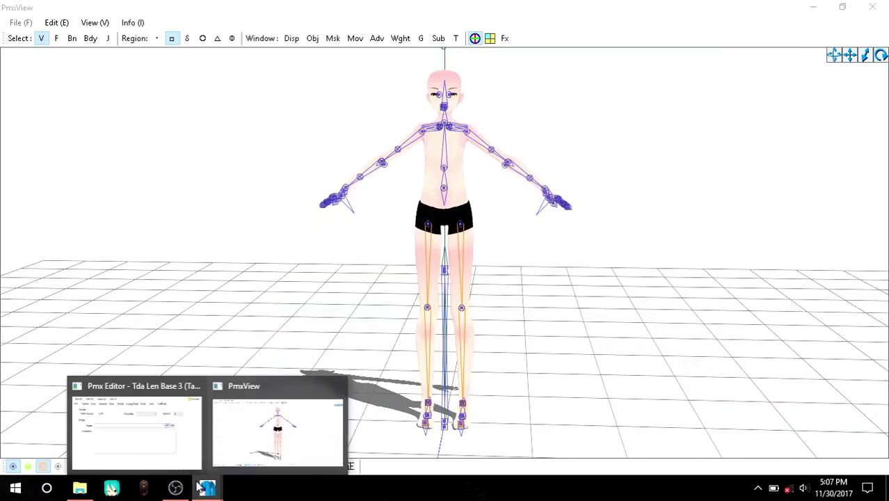
left_click(186, 468)
left_click(42, 45)
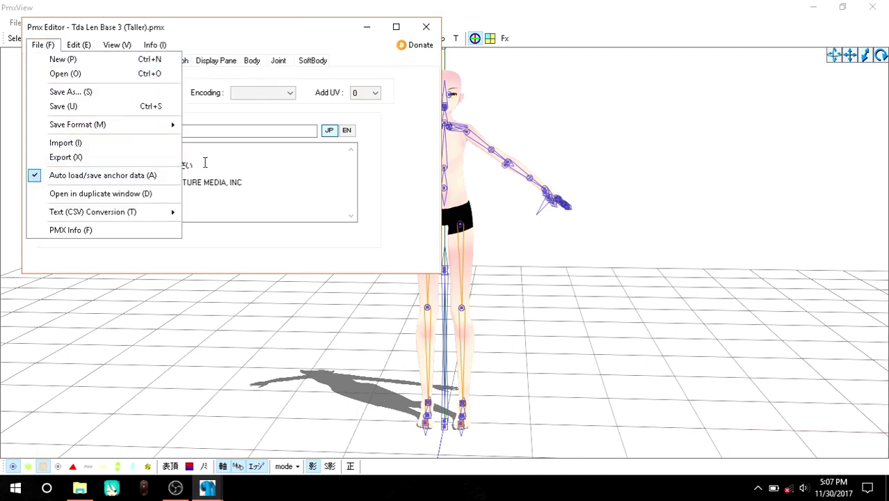
left_click(104, 142)
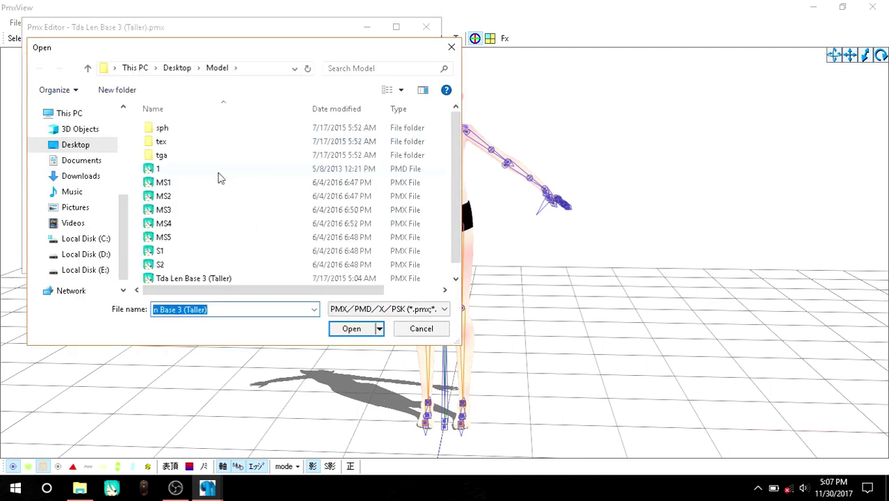
scroll(276, 237, "down", 1)
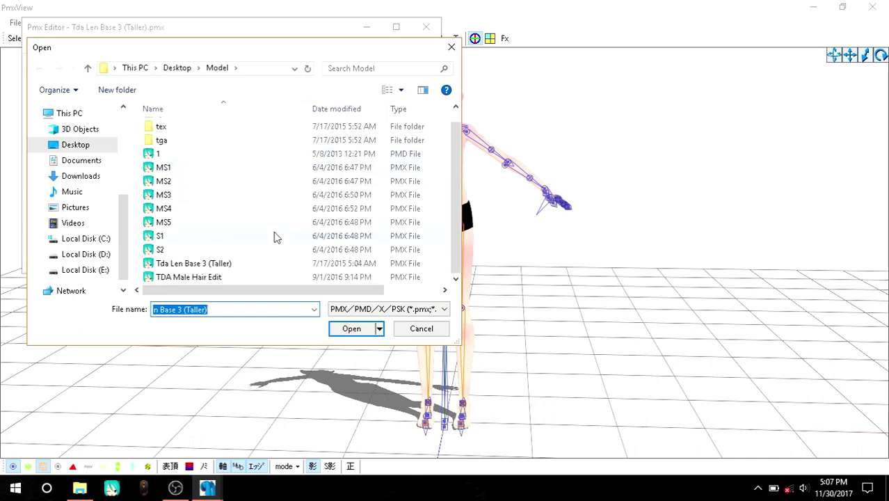
double_click(248, 277)
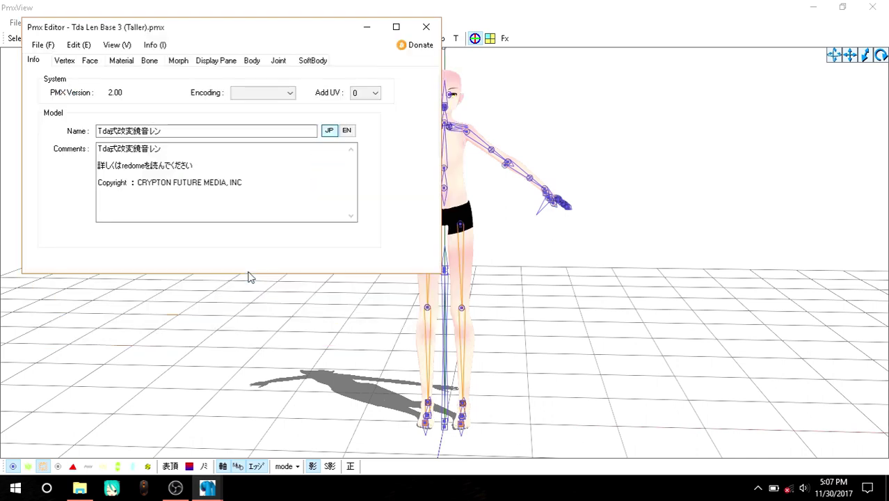
left_click(269, 220)
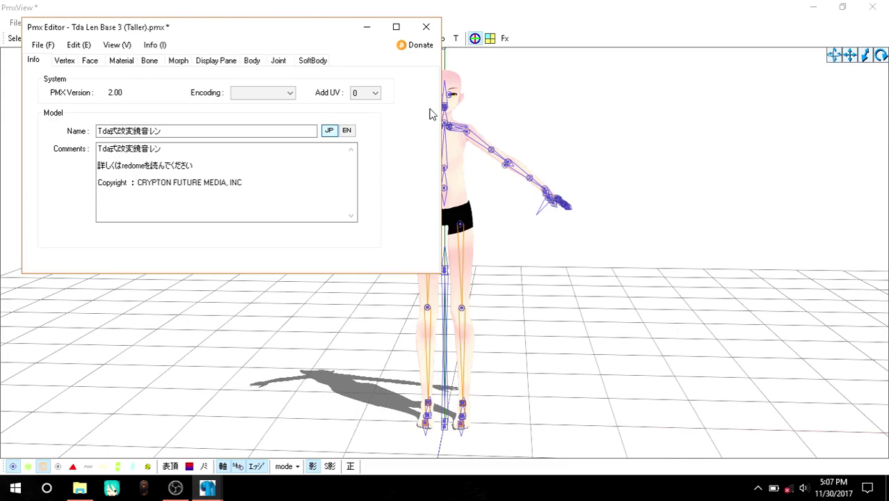
left_click(367, 28)
right_click_drag(398, 71, 459, 207)
scroll(495, 218, "up", 10)
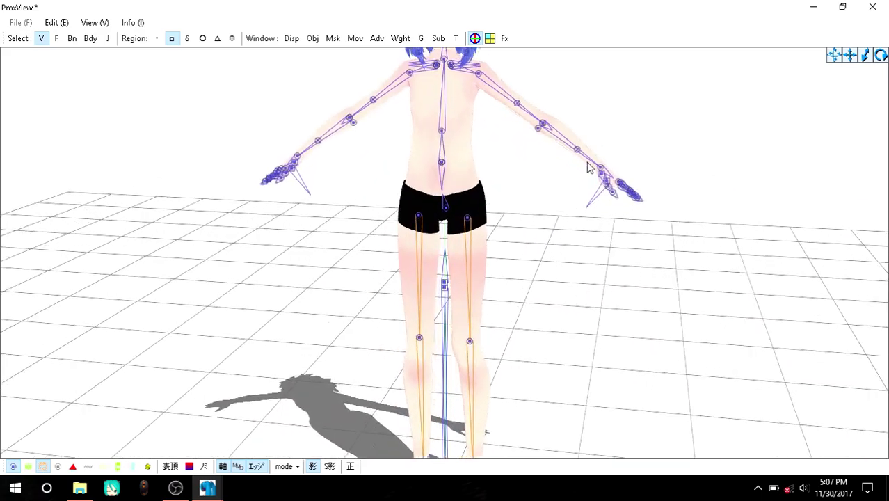
scroll(629, 168, "up", 2)
left_click_drag(852, 58, 655, 149)
right_click_drag(655, 149, 448, 64)
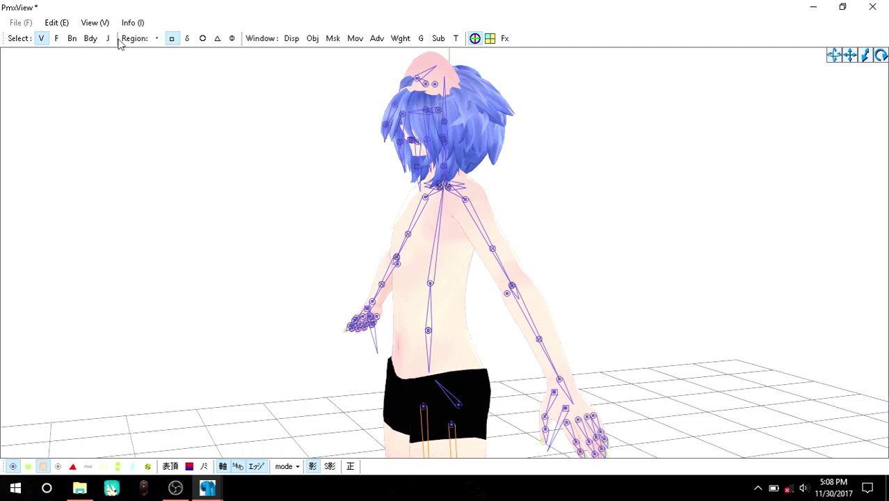
left_click(16, 469)
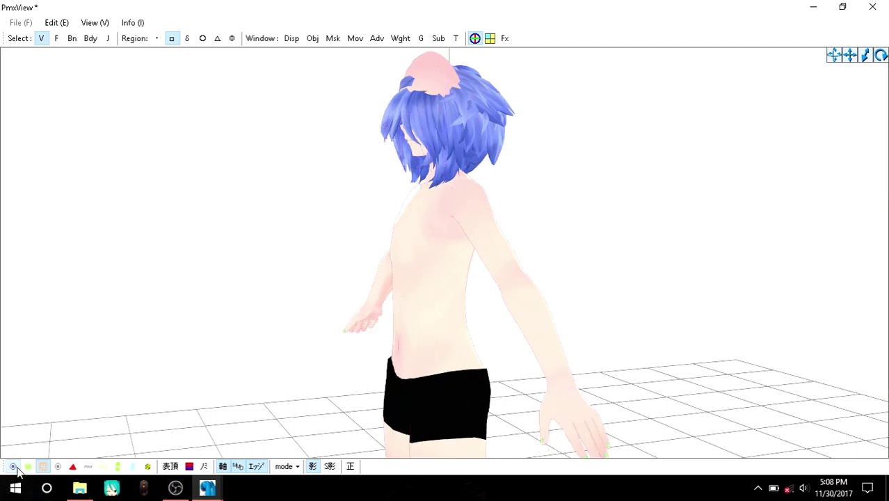
left_click(15, 468)
left_click(15, 469)
left_click(15, 469)
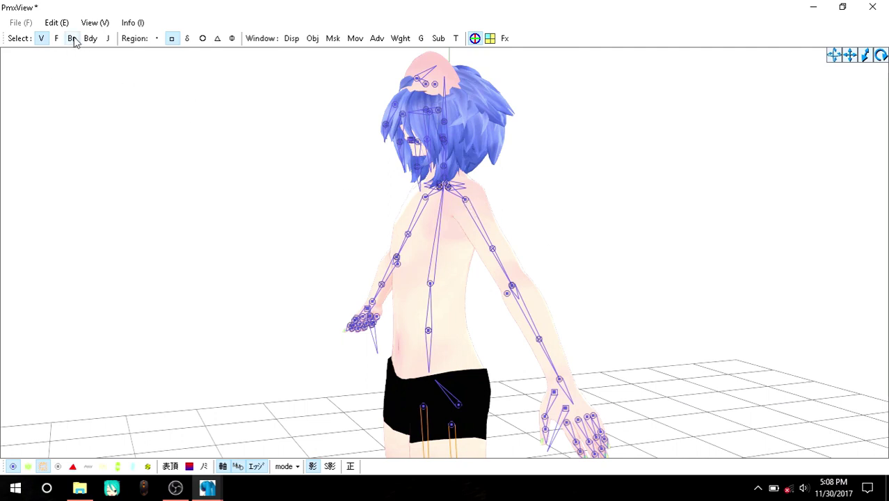
left_click(467, 202)
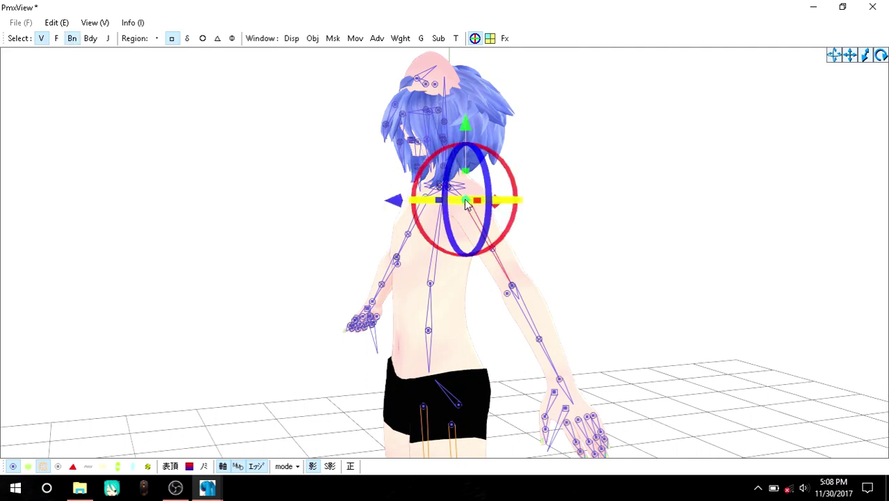
left_click(72, 38)
left_click(199, 155)
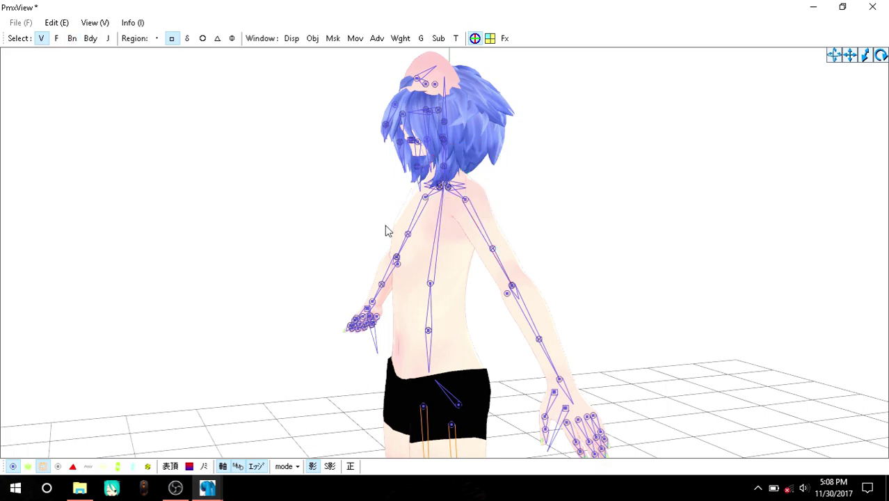
left_click(465, 203)
right_click_drag(536, 309, 102, 6)
left_click(562, 290)
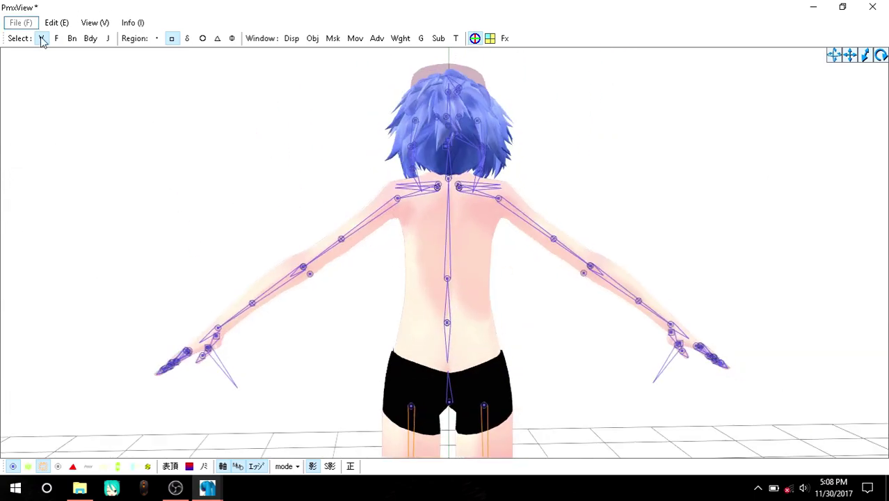
left_click(31, 468)
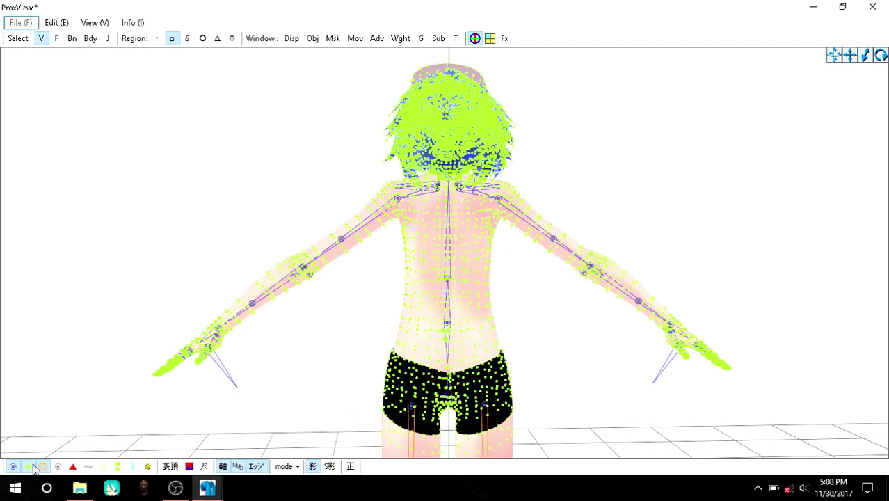
left_click(32, 467)
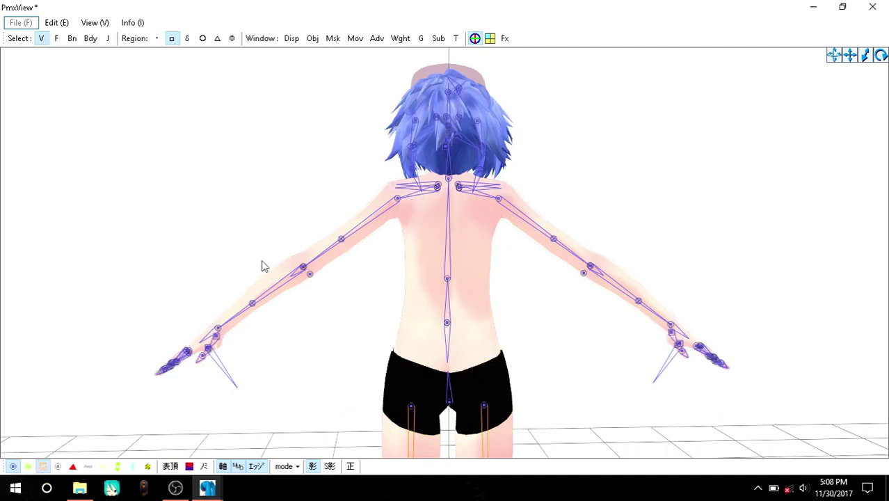
left_click_drag(279, 263, 762, 418)
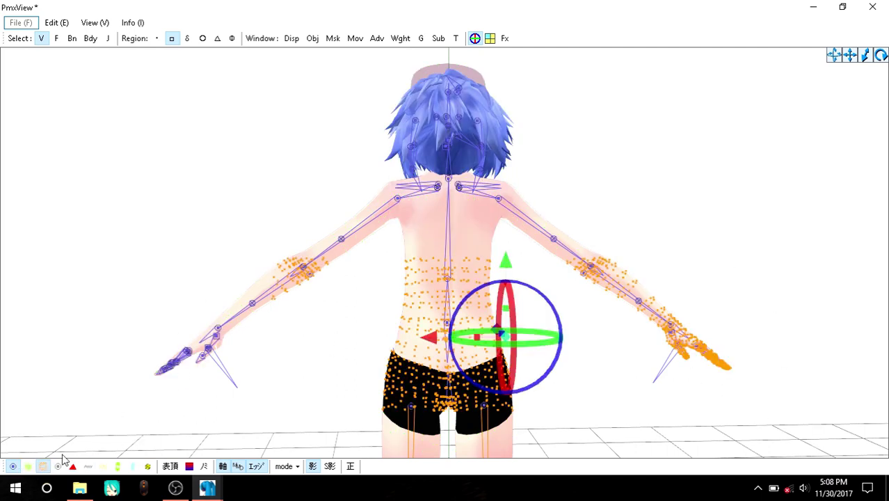
left_click(43, 467)
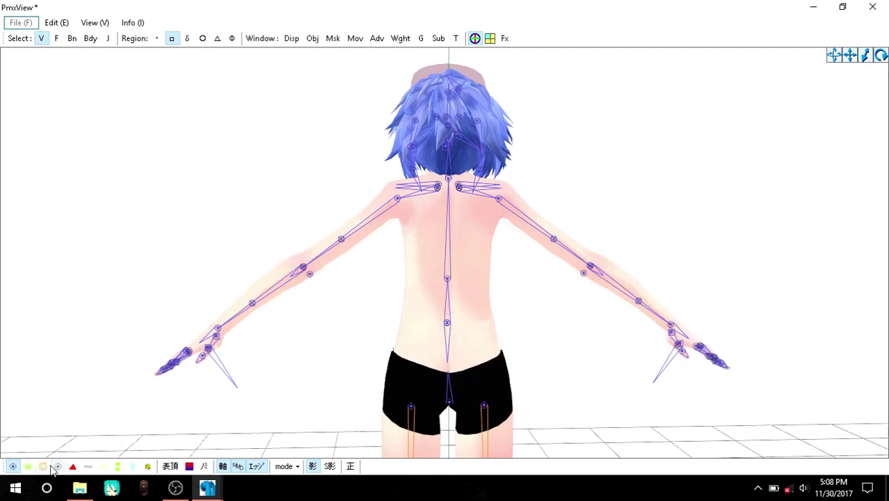
- Open the Vertex/Masking window beside the view and reset to a full front view
right_click_drag(659, 200, 391, 63)
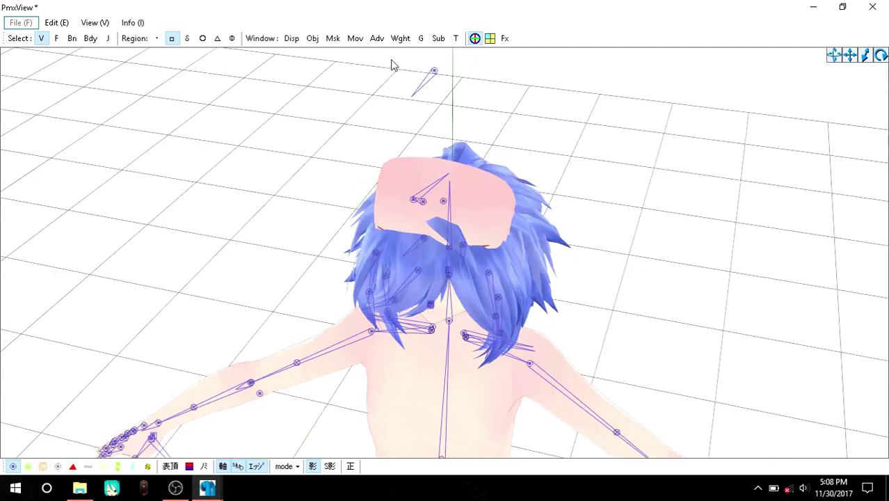
left_click(334, 42)
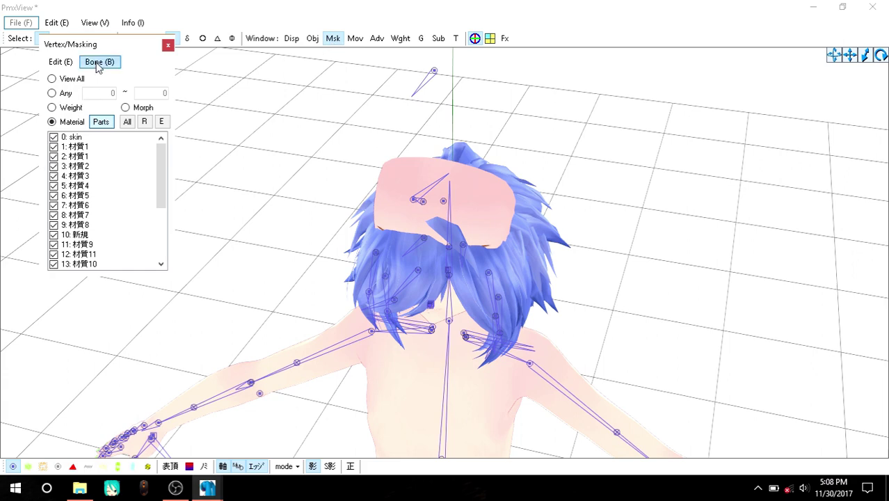
left_click_drag(87, 41, 649, 72)
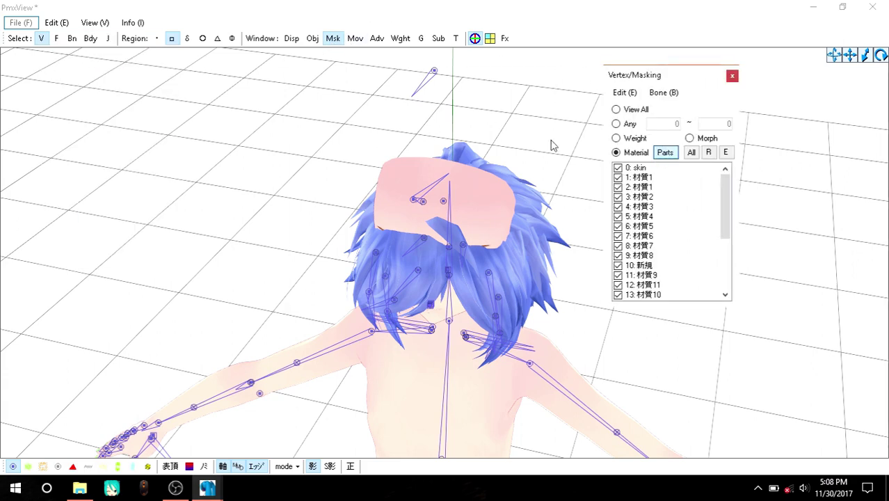
left_click(510, 133)
key("Home")
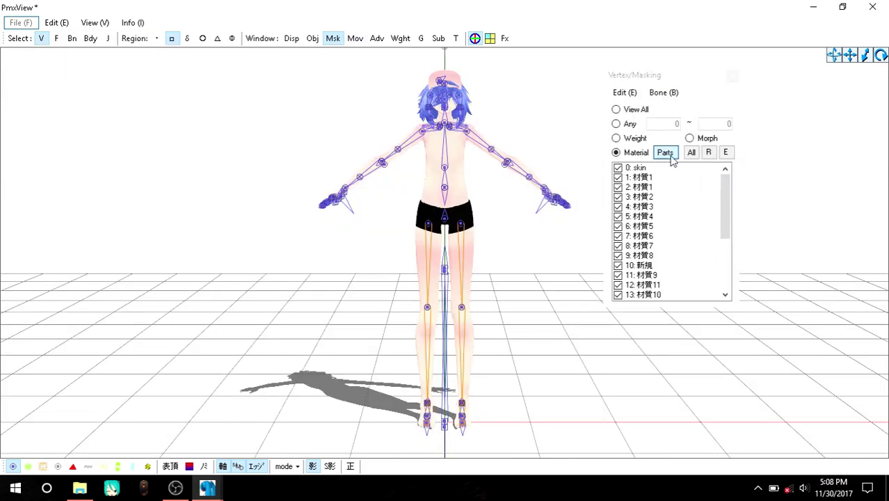
- Hide the bone overlay while testing hiding and showing all materials
left_click(708, 153)
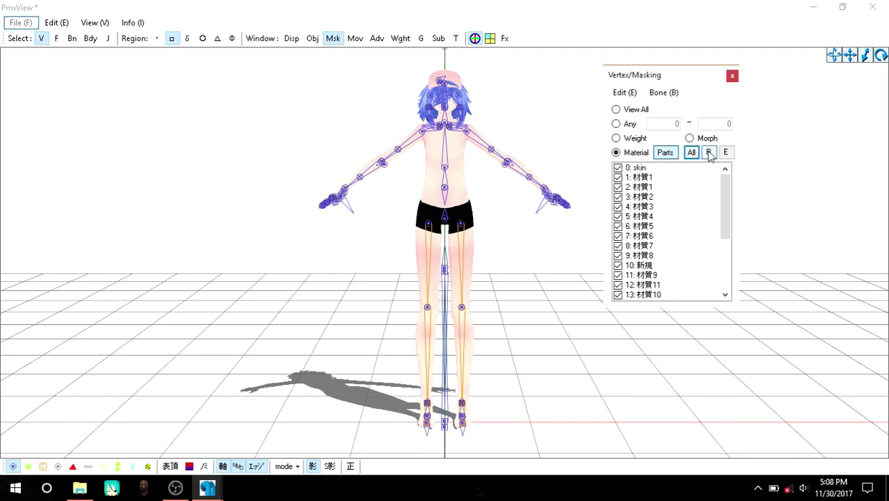
left_click(672, 152)
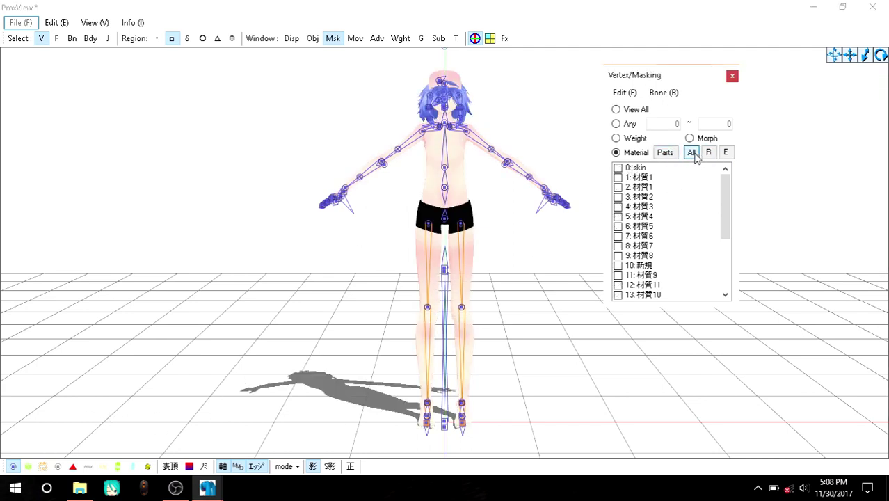
left_click(709, 153)
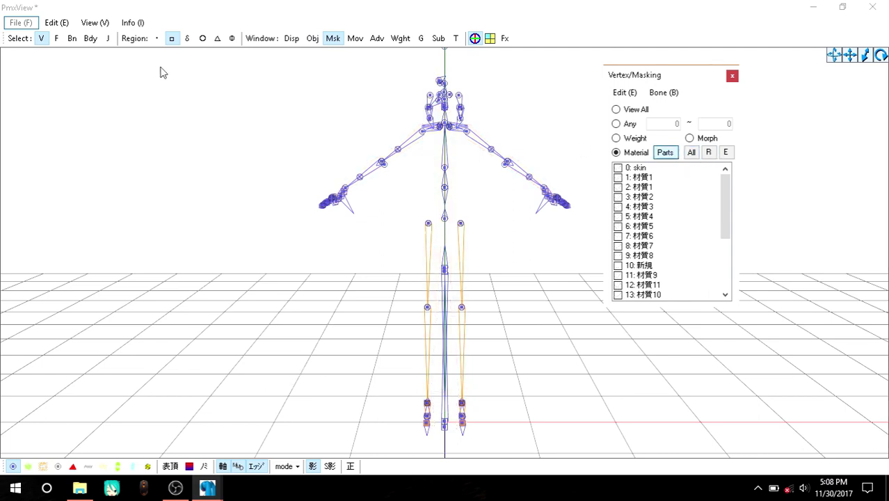
left_click(13, 467)
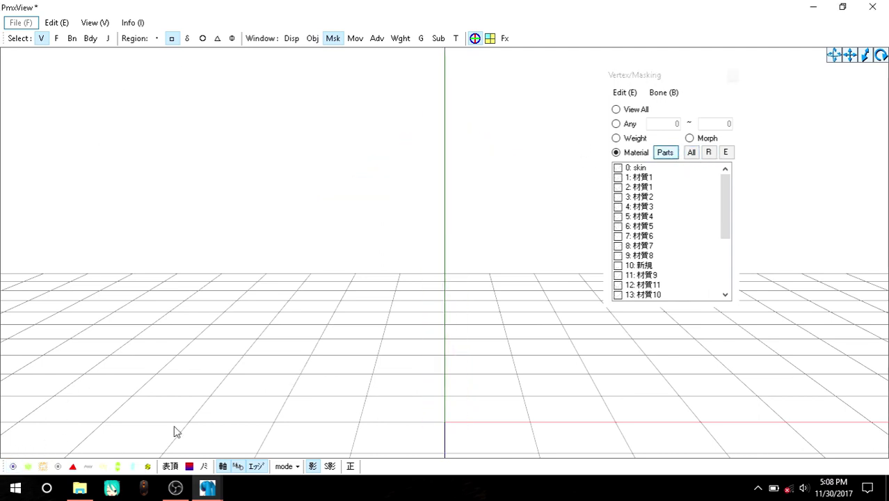
left_click(696, 153)
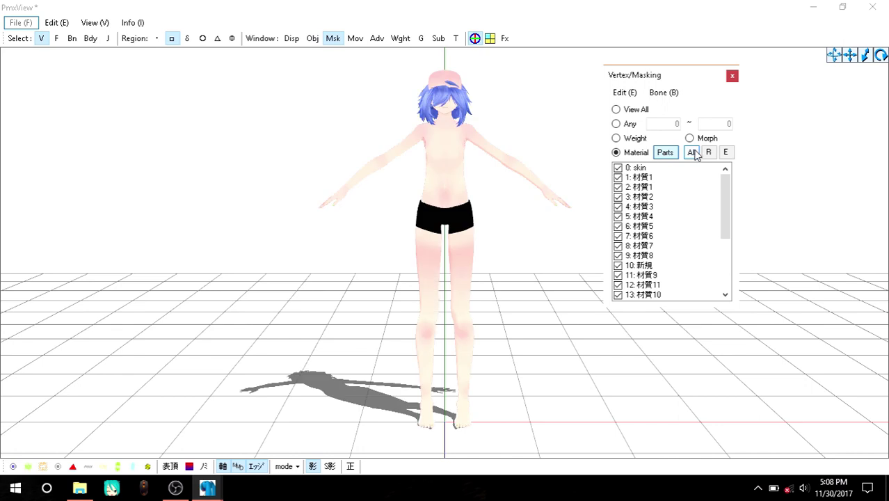
left_click(709, 153)
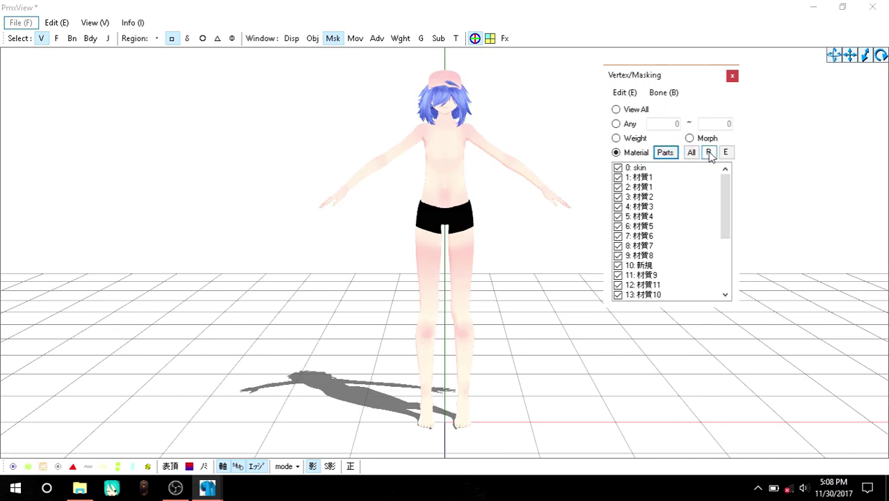
left_click(691, 154)
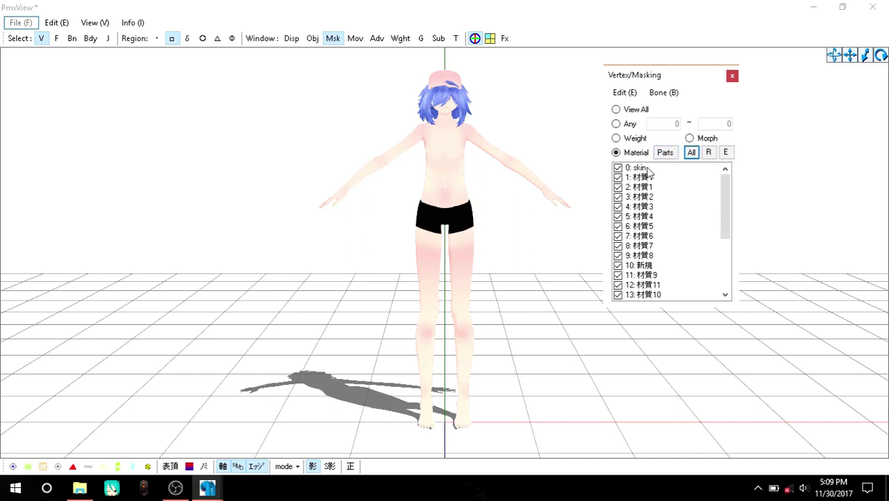
scroll(659, 200, "down", 4)
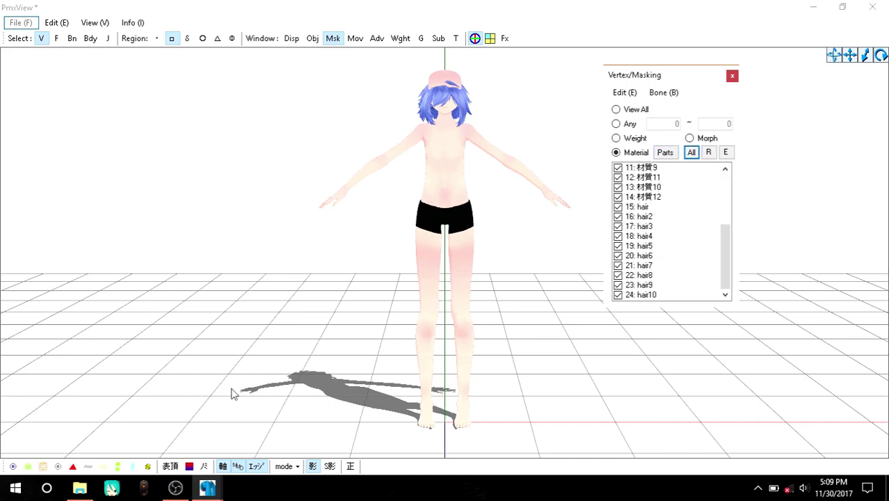
- Turn on vertex points and mask out every material in Parts mode
left_click(42, 467)
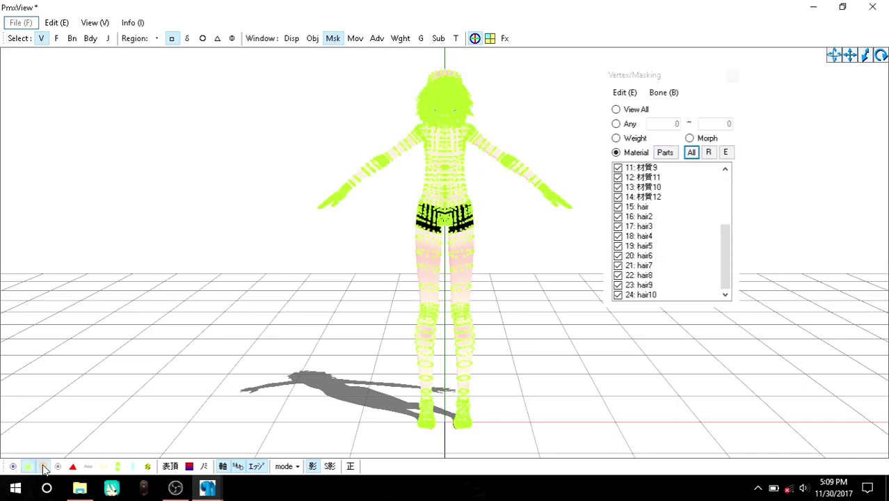
left_click(666, 178)
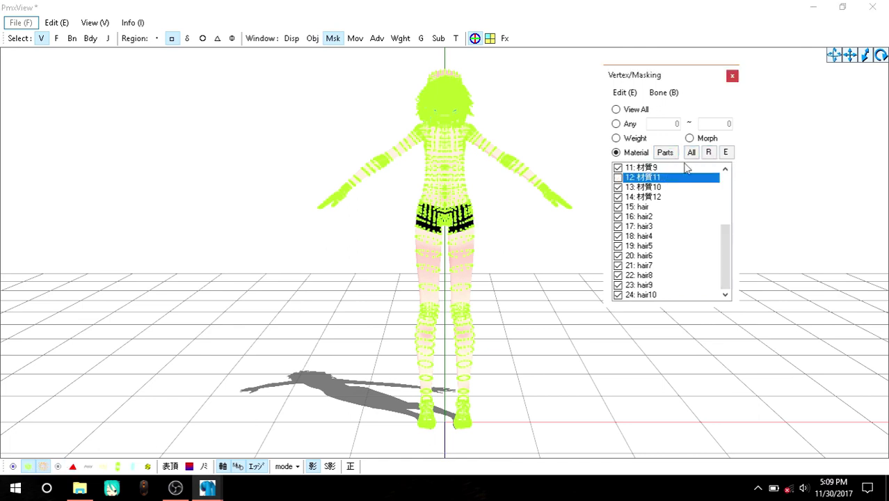
left_click(674, 154)
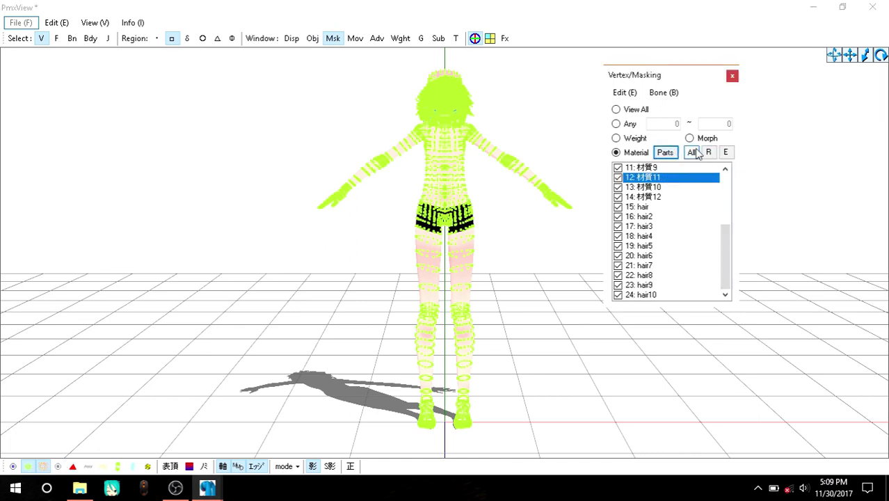
left_click(706, 153)
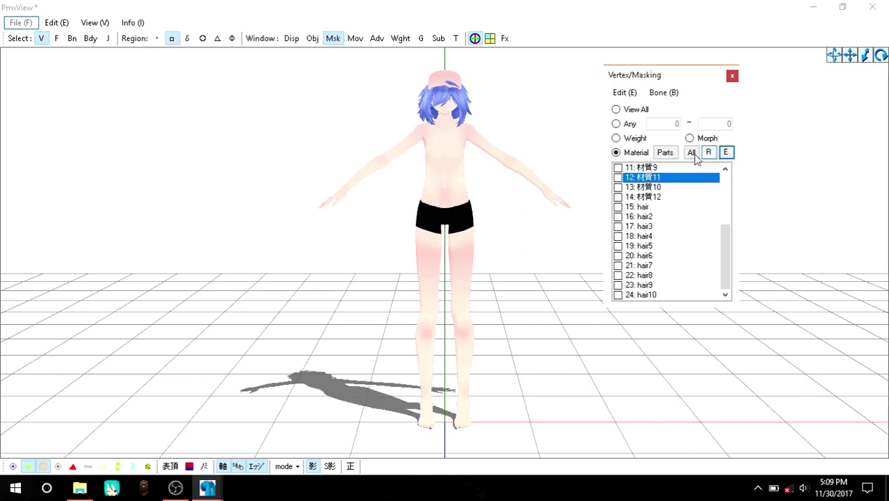
left_click(667, 153)
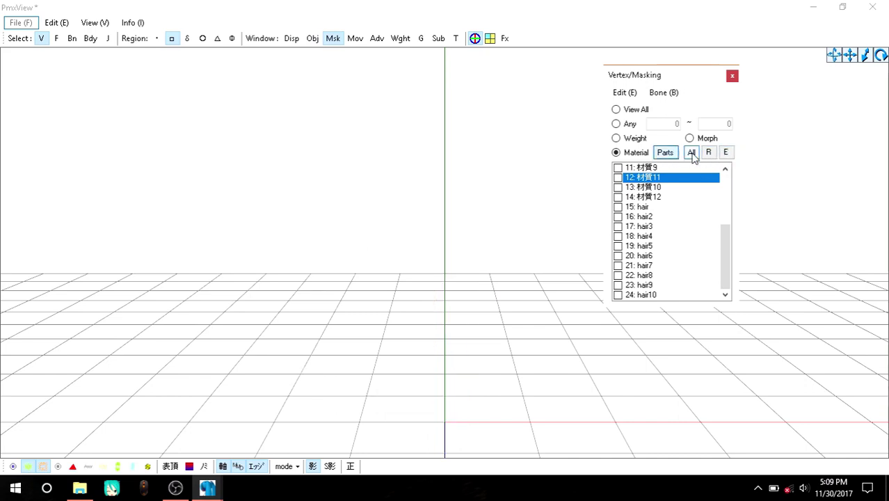
- Unmask only the hair materials, 15 hair through 24 hair10, and centre them in view
left_click(653, 206)
left_click(653, 207)
left_click(653, 217)
left_click(652, 216)
left_click(652, 226)
left_click(651, 226)
left_click(650, 236)
left_click(648, 241)
double_click(647, 245)
double_click(646, 256)
double_click(644, 265)
double_click(642, 276)
double_click(641, 285)
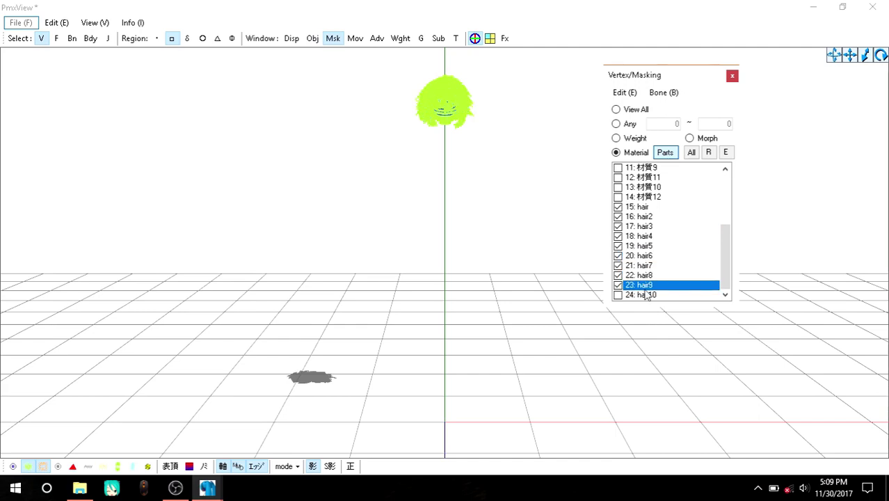
double_click(646, 295)
scroll(510, 185, "up", 5)
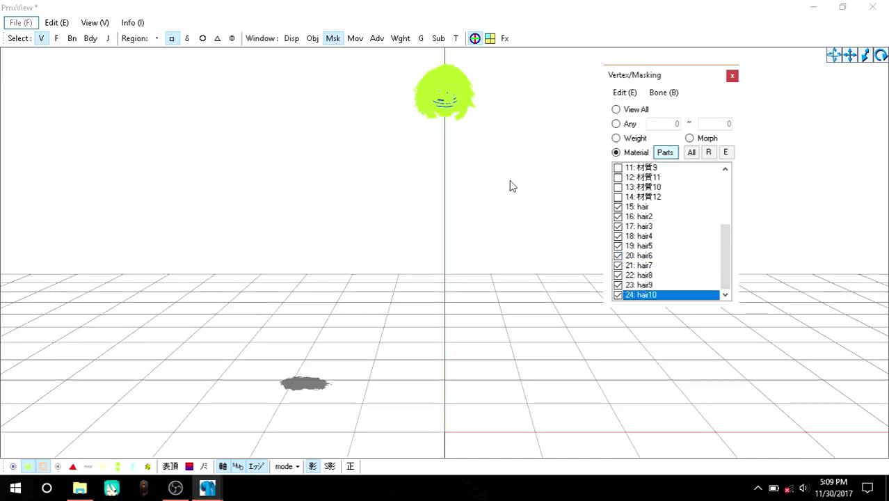
left_click_drag(849, 56, 854, 87)
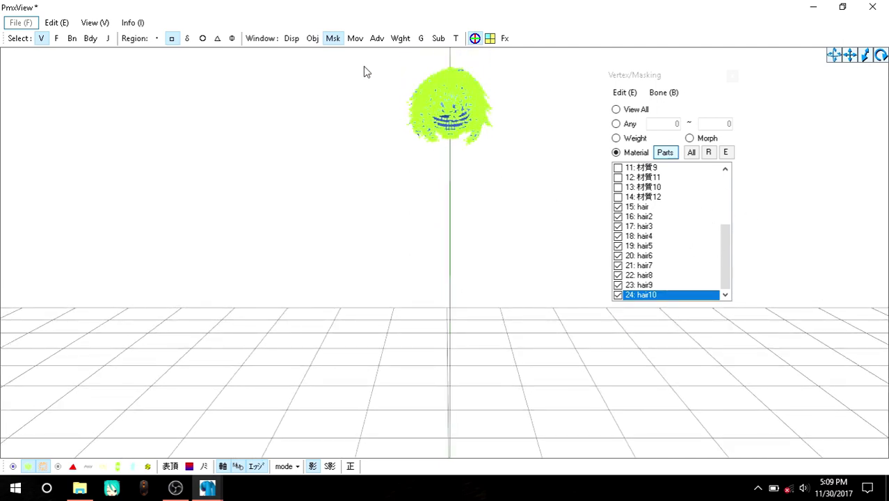
- Box-select all hair vertices, unmask every material, and turn off the vertex display icons
left_click_drag(356, 50, 569, 263)
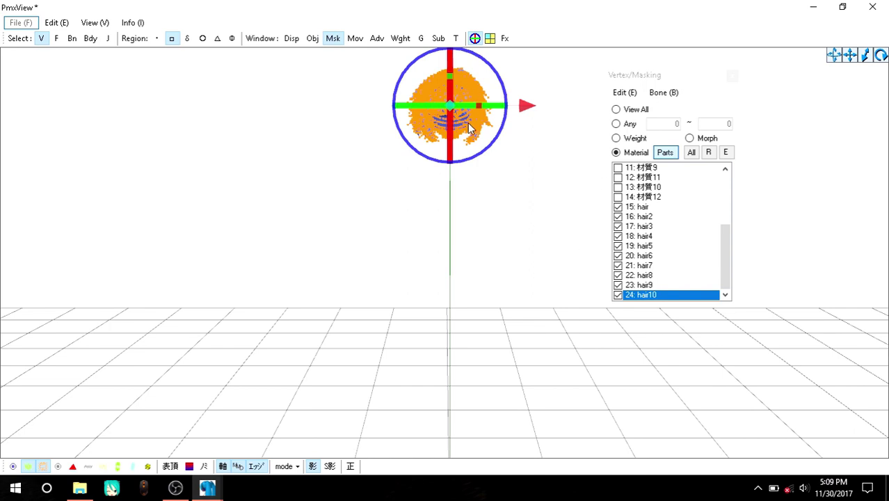
left_click(691, 152)
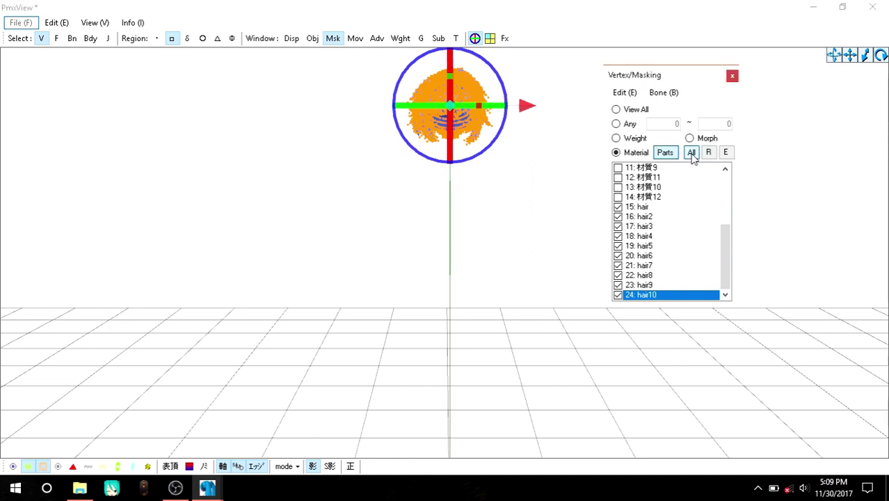
left_click(31, 468)
left_click(43, 468)
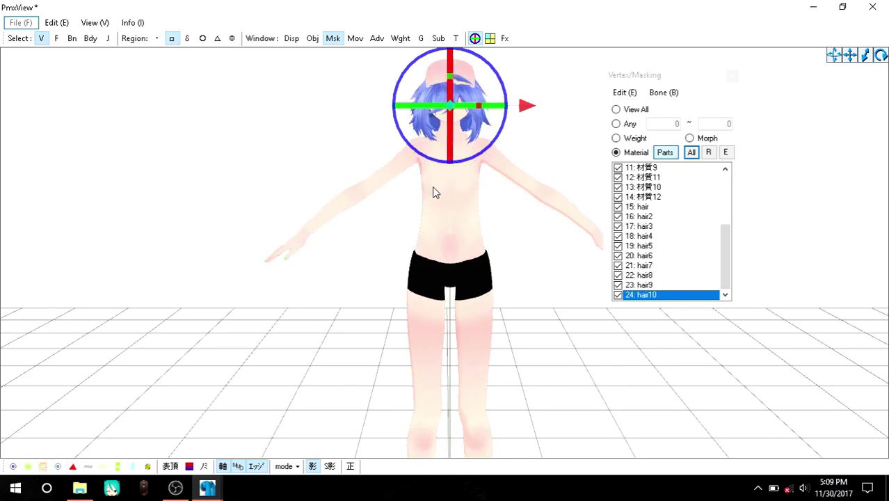
scroll(550, 157, "up", 3)
scroll(549, 157, "down", 3)
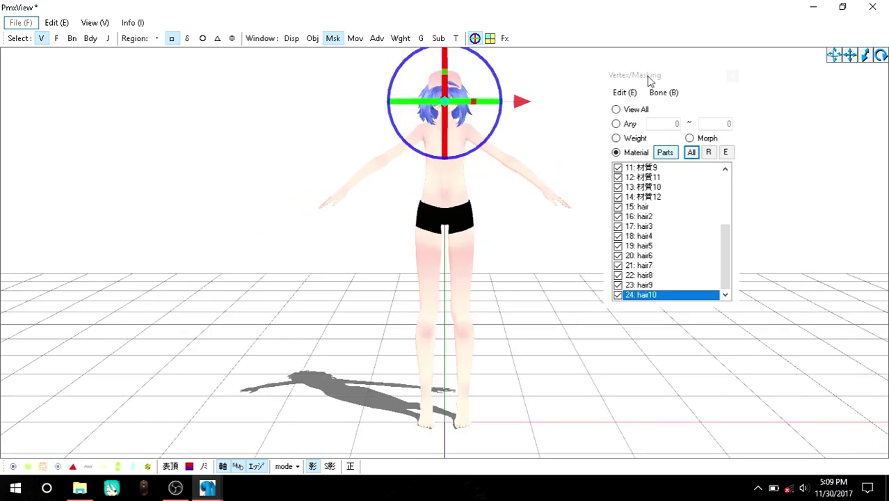
- Move the masking panel aside and zoom in on the head from behind
left_click_drag(668, 75, 243, 76)
scroll(627, 99, "up", 5)
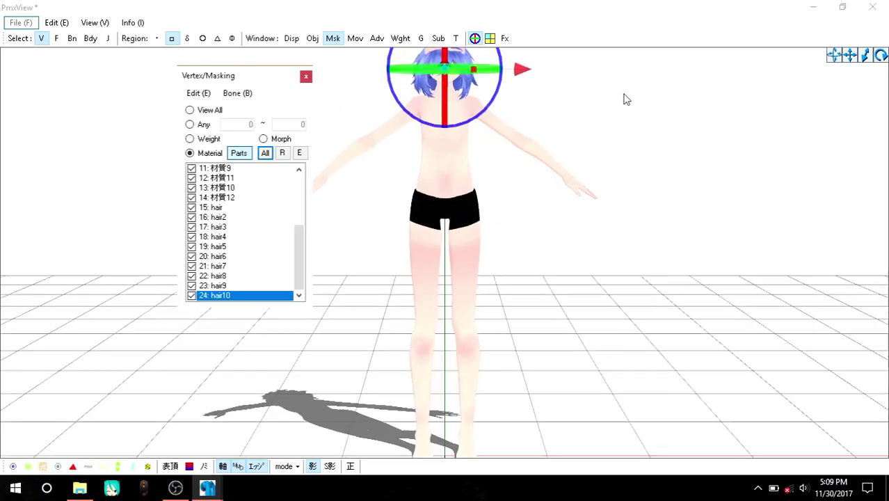
middle_click_drag(851, 76, 611, 169)
right_click_drag(585, 182, 327, 229)
right_click_drag(600, 142, 578, 166)
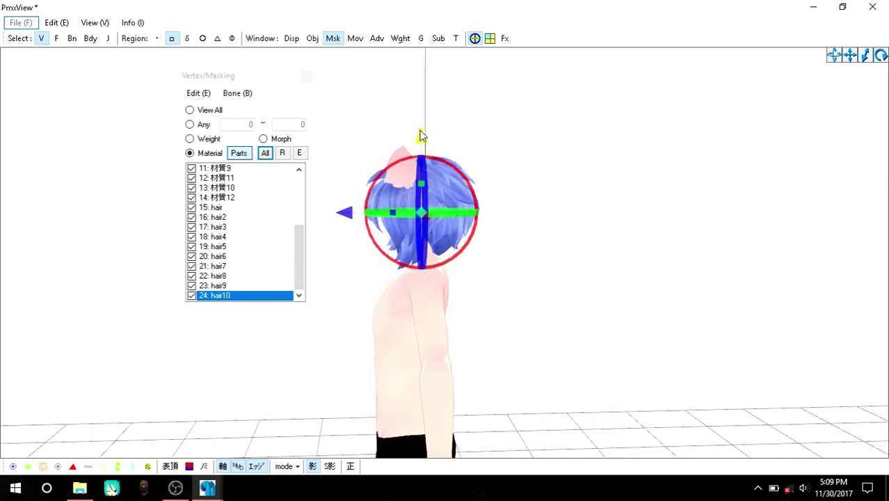
- Drag the blue hair up and slightly sideways so it sits on the head
left_click_drag(423, 137, 422, 93)
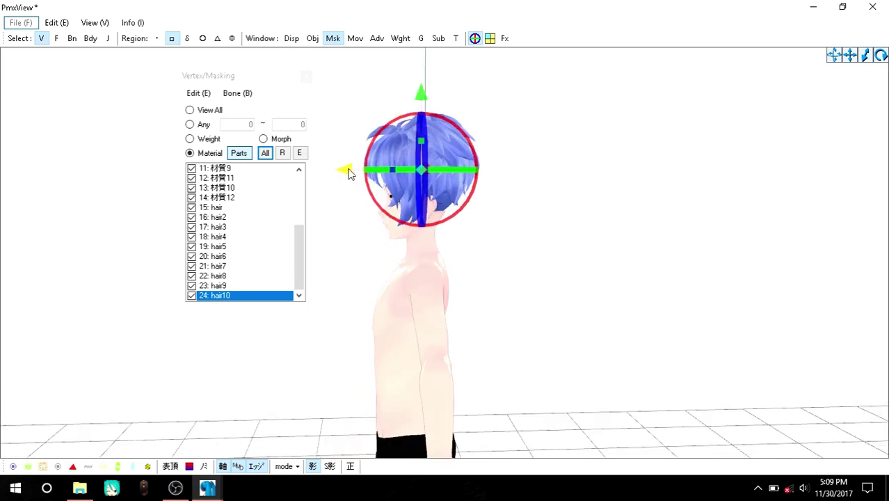
left_click_drag(350, 174, 352, 174)
left_click_drag(427, 104, 425, 100)
right_click_drag(426, 100, 508, 191)
- Orbit around the head to check the hair covers the ears and nape
scroll(552, 199, "up", 5)
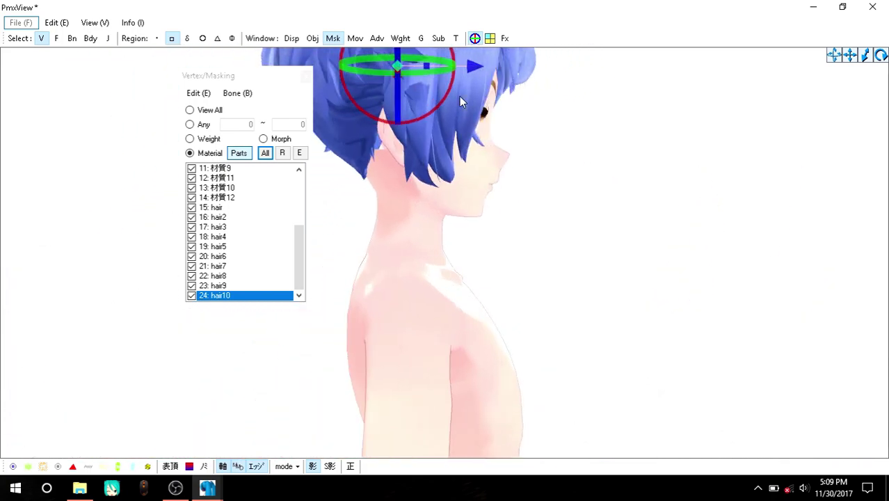
scroll(474, 107, "down", 4)
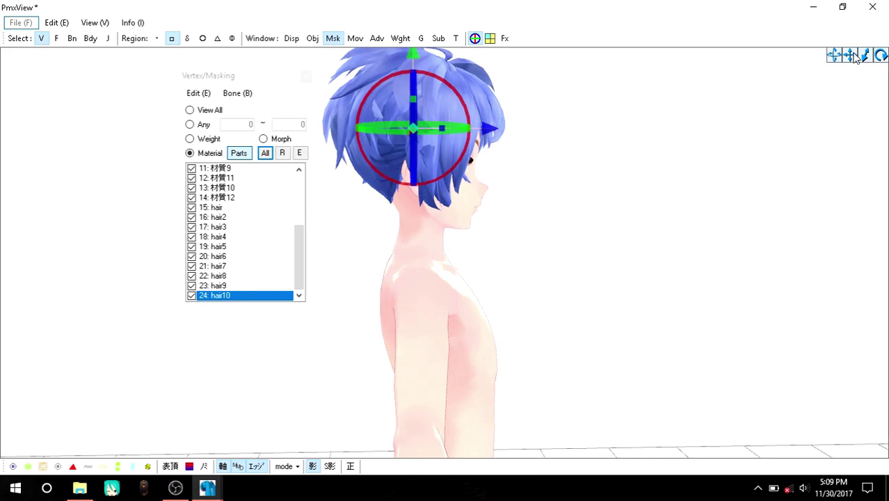
scroll(652, 170, "up", 4)
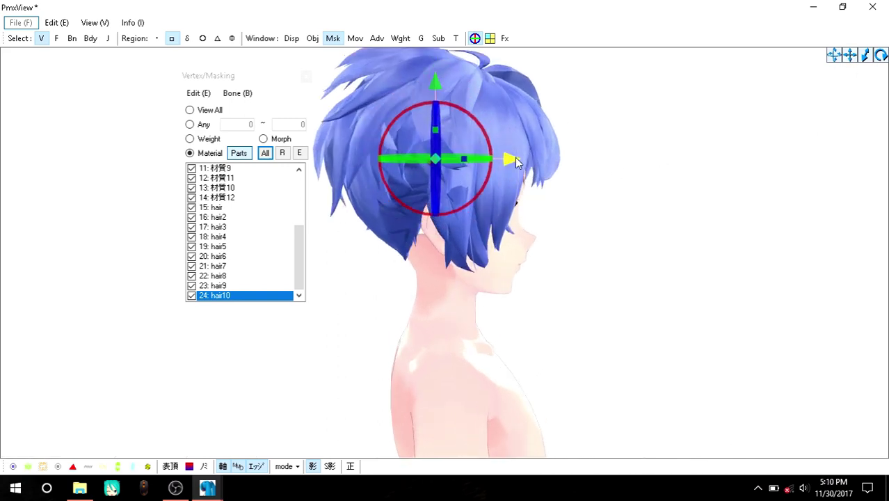
right_click_drag(531, 160, 512, 158)
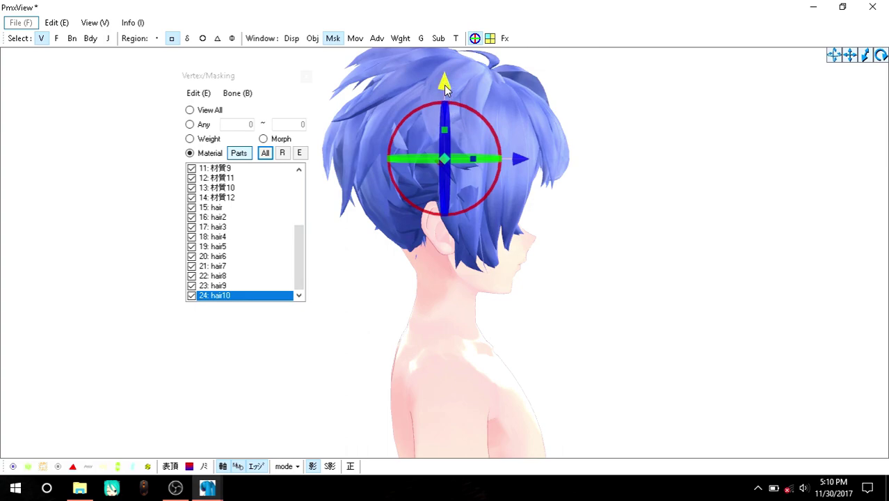
right_click_drag(489, 101, 579, 190)
right_click_drag(646, 207, 564, 240)
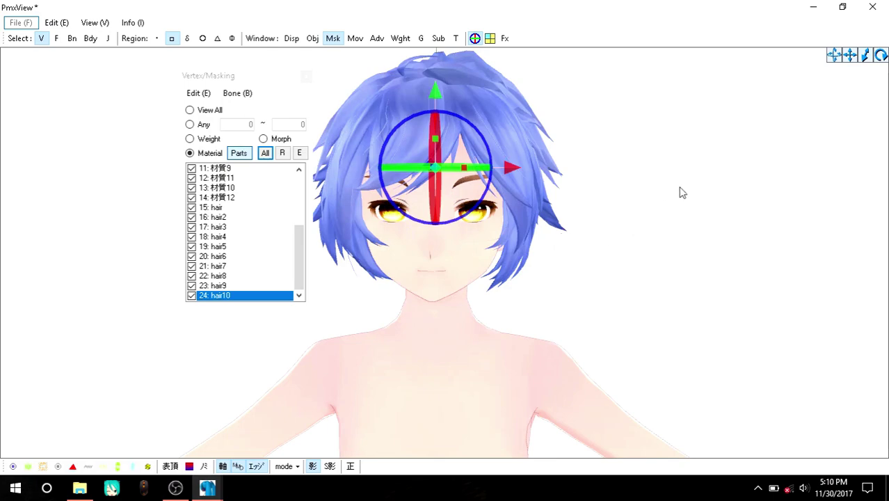
right_click_drag(701, 201, 673, 216)
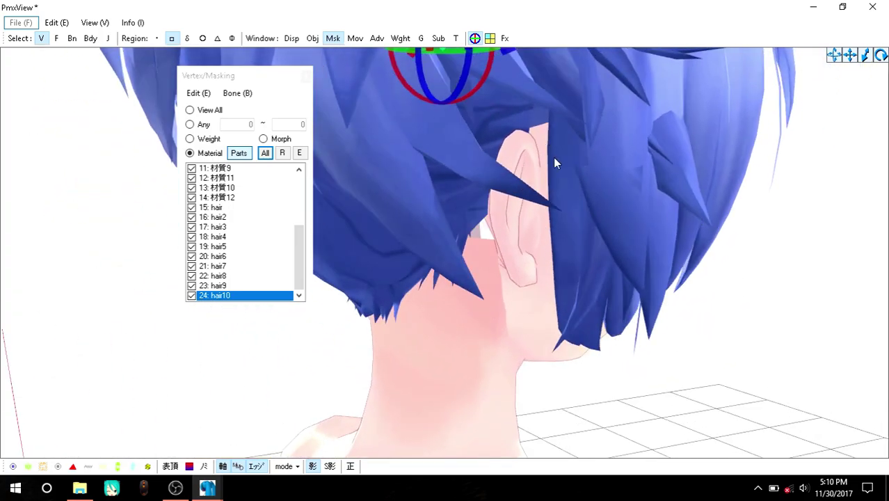
scroll(561, 169, "down", 3)
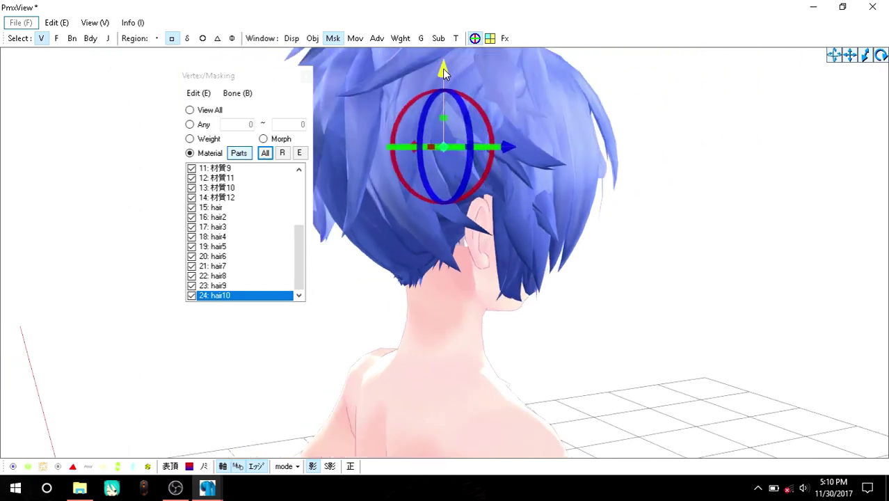
left_click_drag(444, 70, 446, 75)
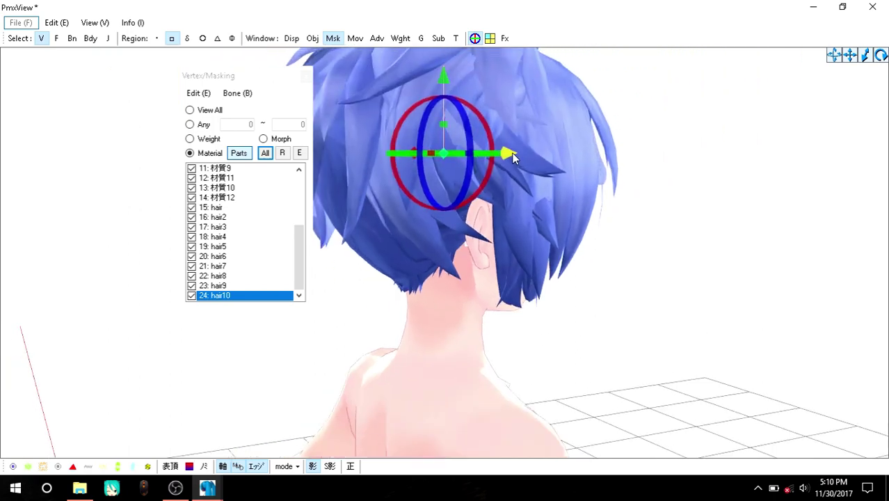
left_click_drag(513, 153, 514, 164)
left_click(464, 240)
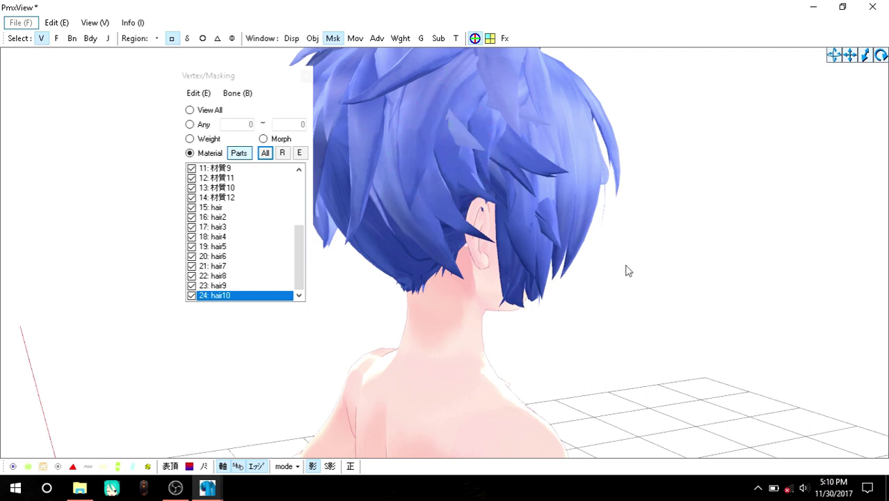
right_click_drag(626, 270, 583, 224)
scroll(510, 228, "up", 10)
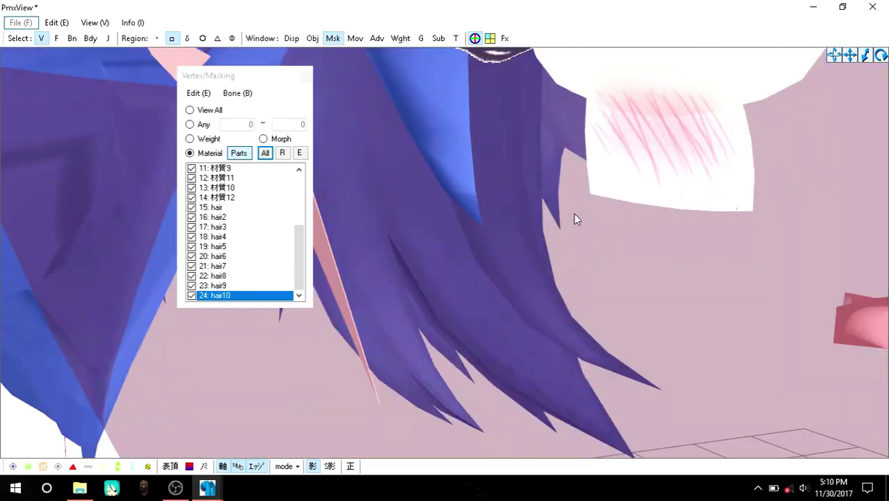
right_click_drag(524, 228, 575, 217)
scroll(572, 213, "up", 3)
scroll(648, 196, "up", 5)
scroll(650, 195, "down", 5)
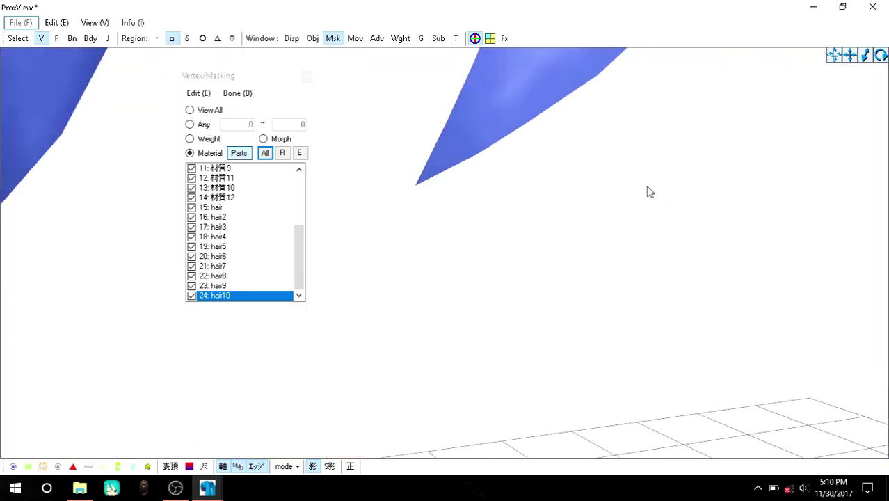
scroll(644, 182, "down", 2)
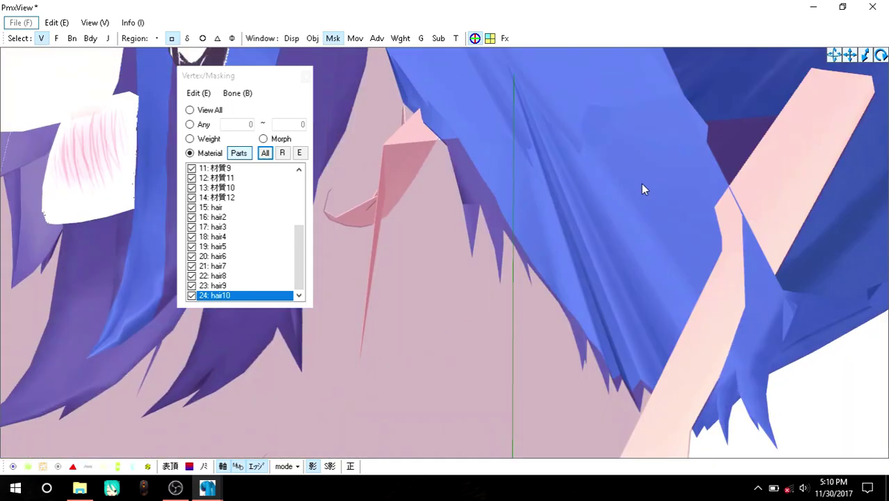
scroll(612, 182, "down", 4)
scroll(585, 187, "down", 5)
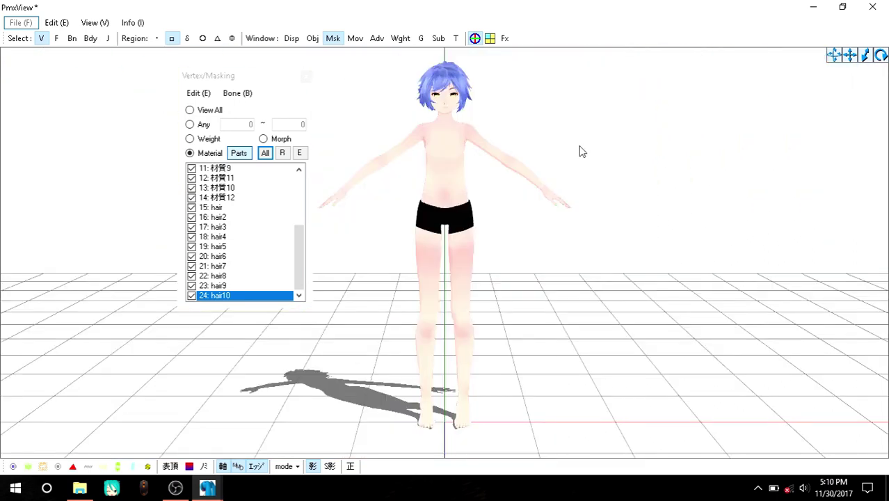
- Import the sneaker PMX file into the base body model via File > Import
scroll(567, 139, "up", 1)
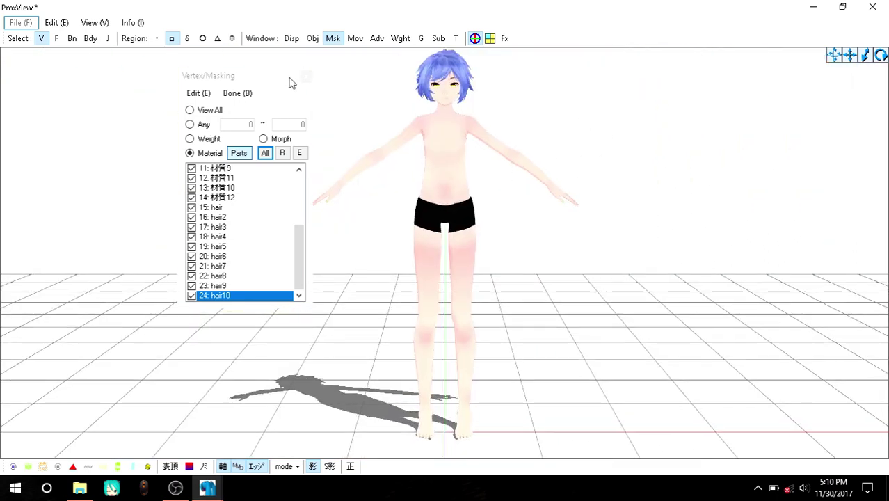
left_click_drag(260, 75, 201, 65)
mouse_move(209, 490)
left_click(132, 405)
left_click(43, 45)
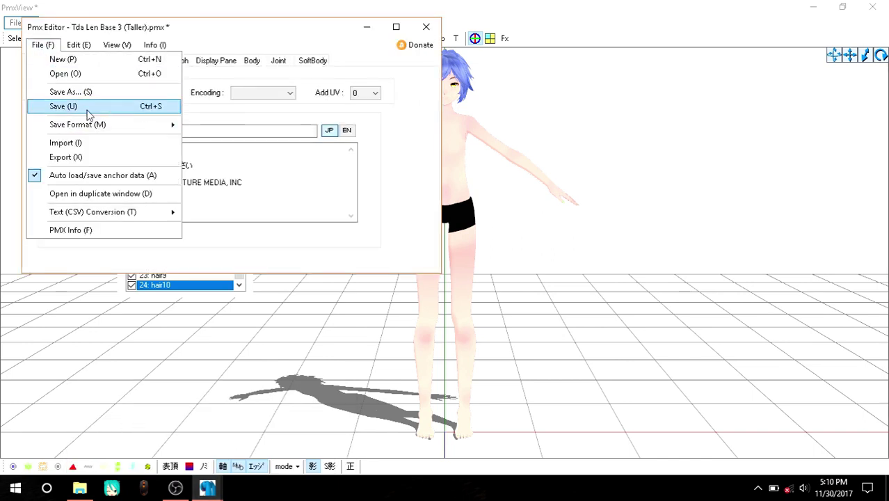
left_click(127, 146)
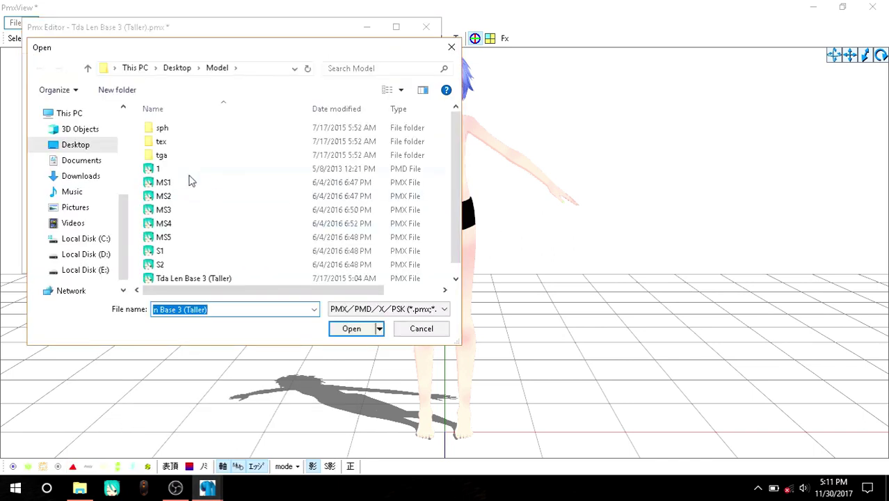
scroll(208, 185, "down", 1)
double_click(192, 239)
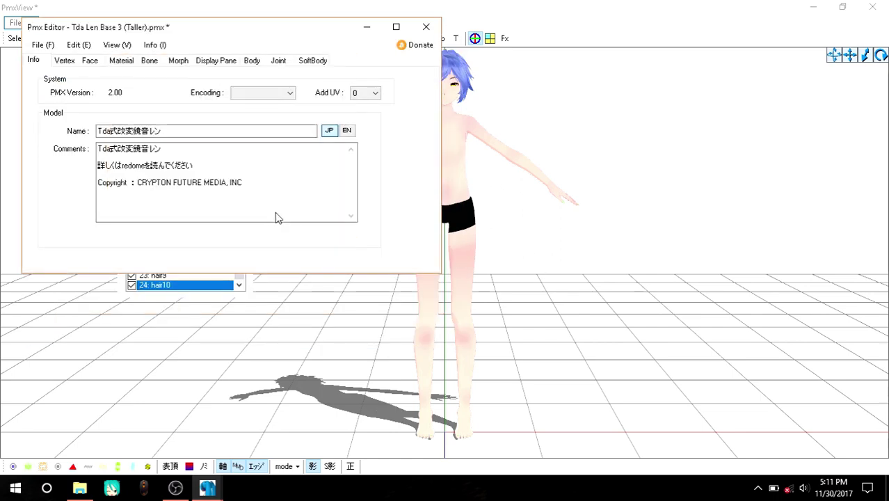
- Inspect the imported black high-top sneakers around the model's feet
left_click(366, 26)
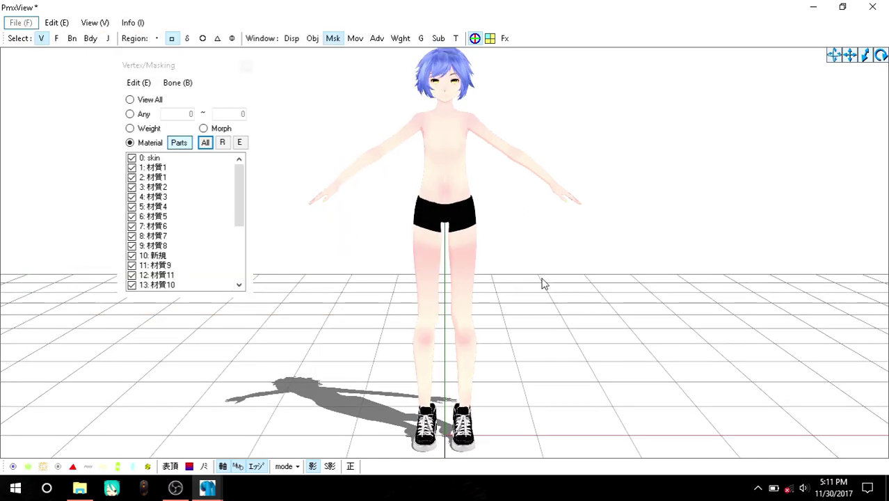
scroll(549, 281, "up", 6)
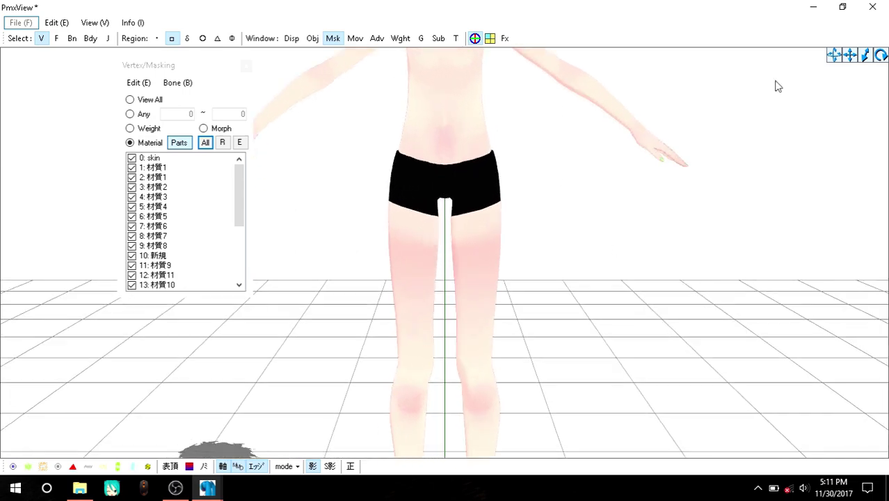
left_click_drag(851, 59, 546, 252)
right_click_drag(546, 252, 548, 289)
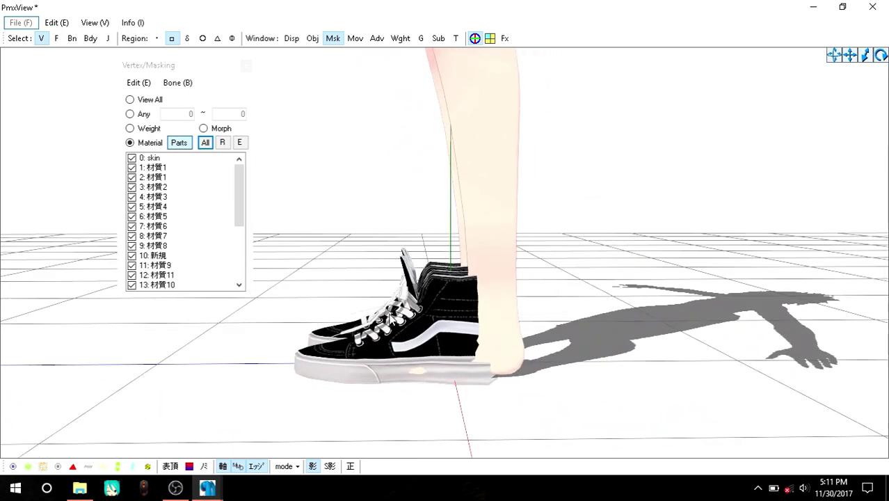
right_click_drag(393, 317, 492, 302)
right_click_drag(615, 318, 541, 327)
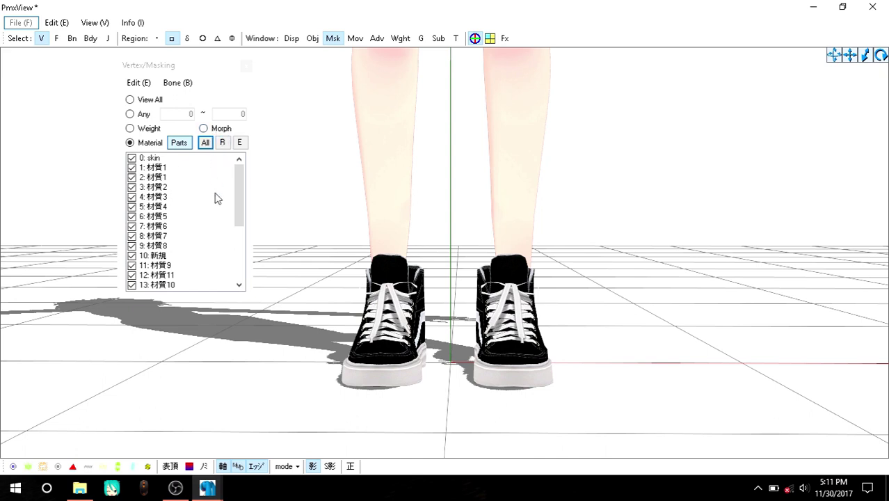
scroll(214, 197, "down", 4)
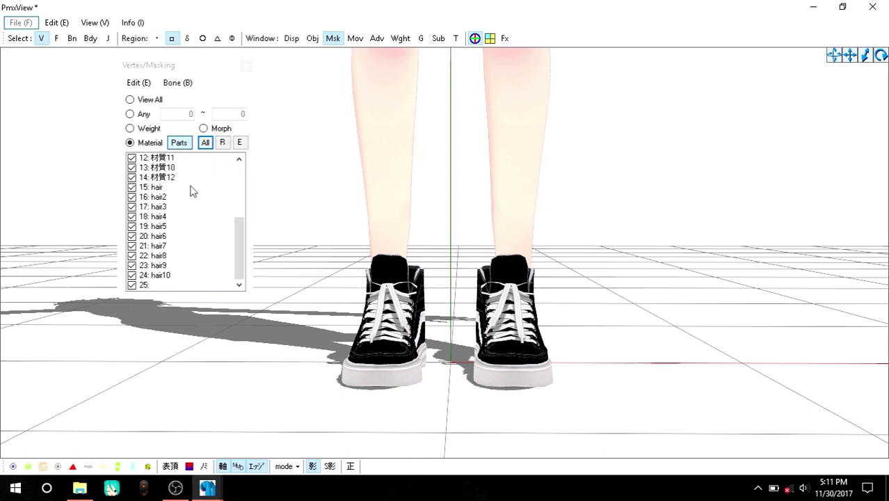
- Clear the material mask so only sneaker material 25 is shown
left_click(222, 142)
left_click(204, 143)
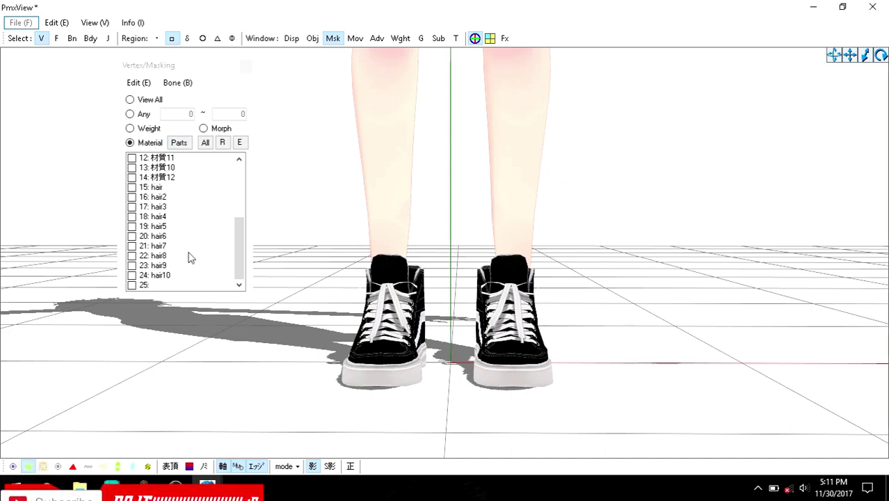
left_click(165, 276)
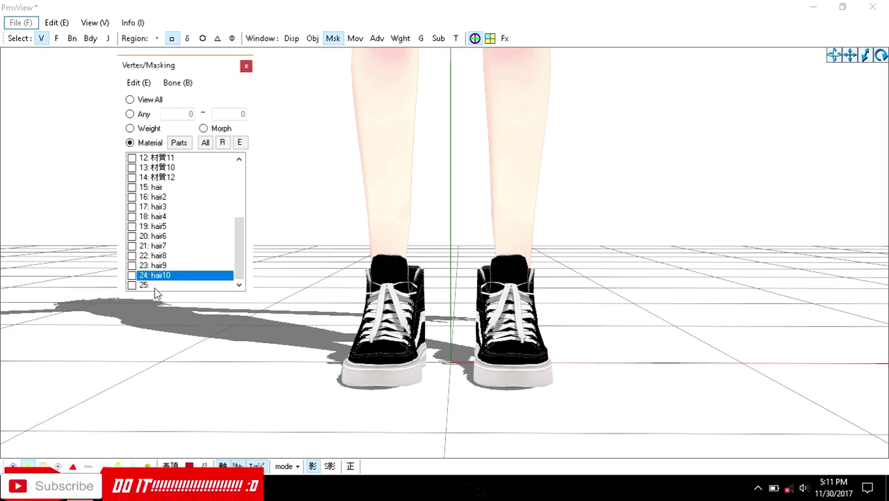
left_click(154, 286)
- Box-select the right sneaker and shift it right along the X axis
right_click_drag(487, 282, 489, 283)
right_click_drag(555, 293, 479, 218)
left_click_drag(459, 222, 593, 415)
right_click_drag(689, 323, 470, 335)
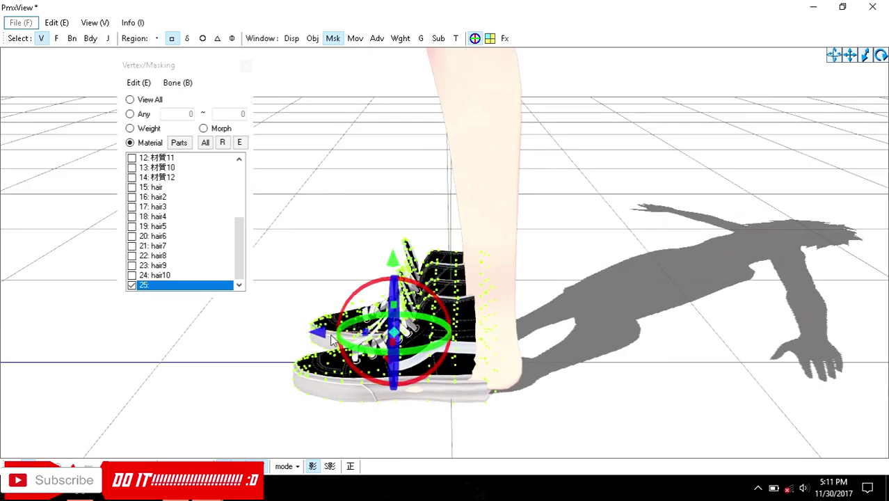
left_click_drag(320, 333, 353, 329)
- Slide the right sneaker further right along X from a front view, then deselect it
right_click_drag(627, 379, 547, 356)
scroll(540, 351, "up", 4)
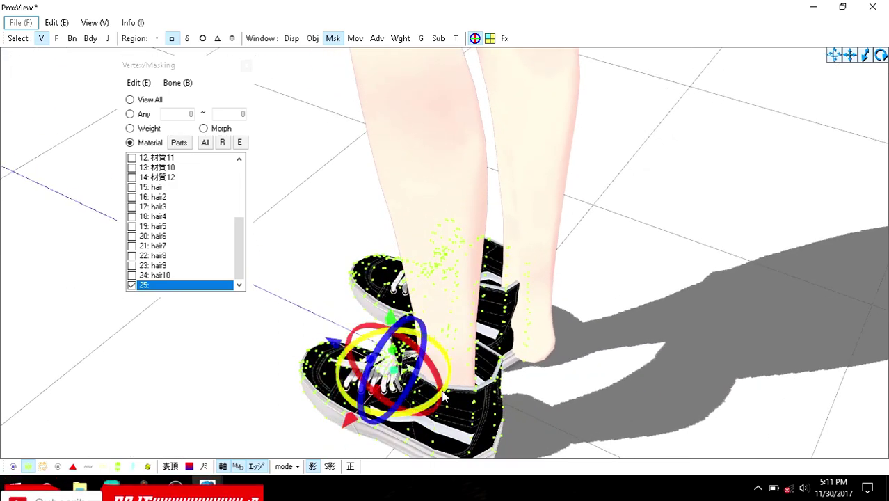
right_click_drag(540, 351, 225, 429)
right_click_drag(313, 361, 700, 256)
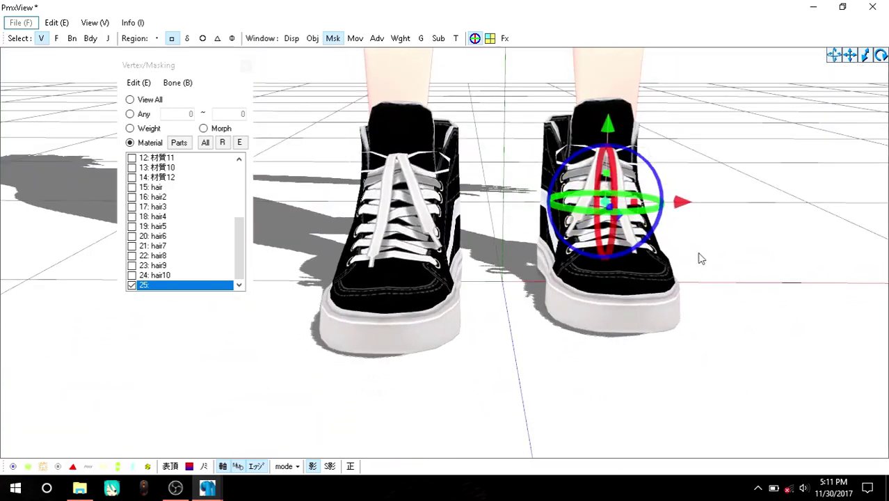
left_click_drag(690, 204, 706, 204)
right_click(706, 203)
left_click(689, 221)
left_click(726, 172)
right_click_drag(727, 173, 406, 140)
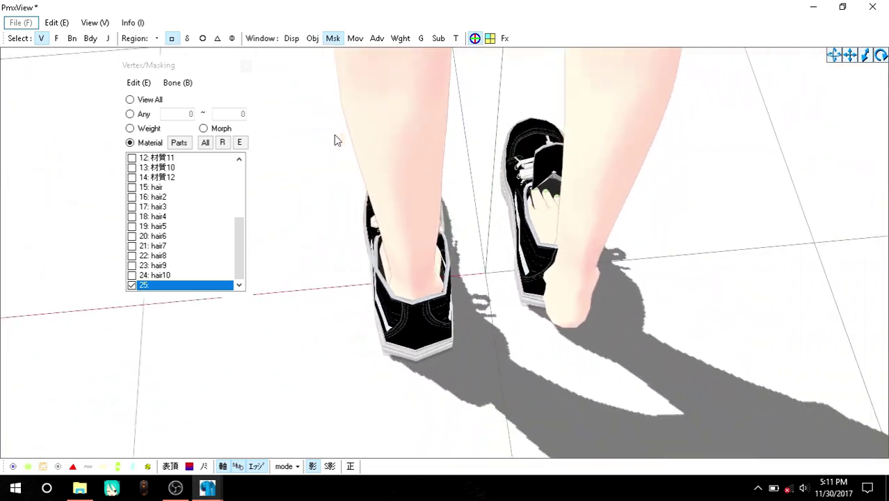
- Box-select the left sneaker up to the ankle and shift it right along X
left_click_drag(315, 144, 495, 380)
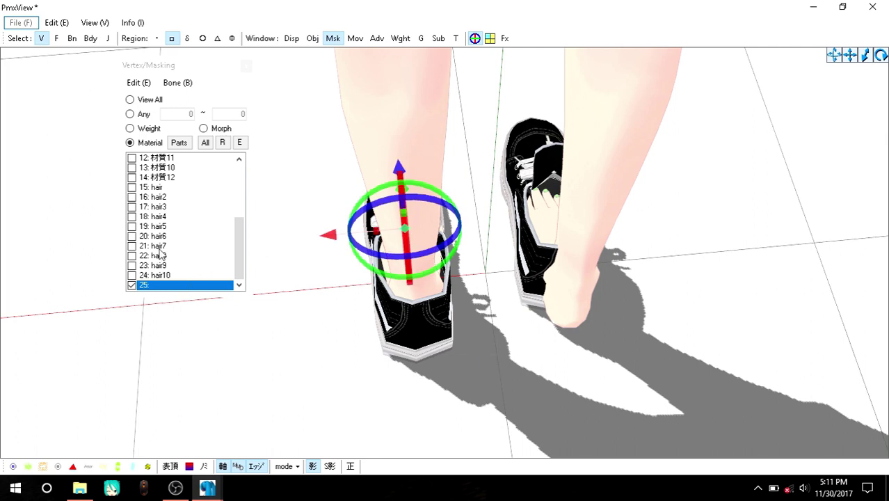
scroll(190, 263, "up", 4)
scroll(163, 188, "down", 4)
left_click_drag(324, 110, 490, 229)
left_click_drag(322, 183, 369, 176)
right_click_drag(496, 302, 560, 297)
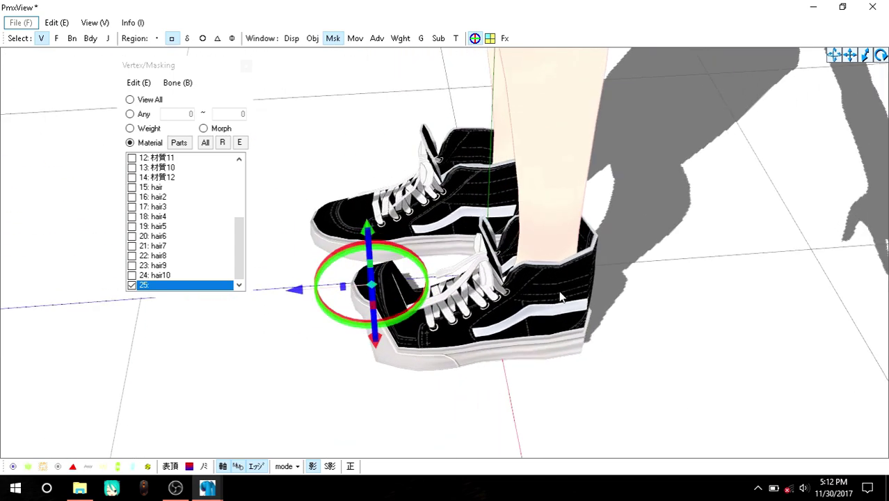
- Reselect the right sneaker, nudge it left then right along X, and check from behind
left_click(692, 311)
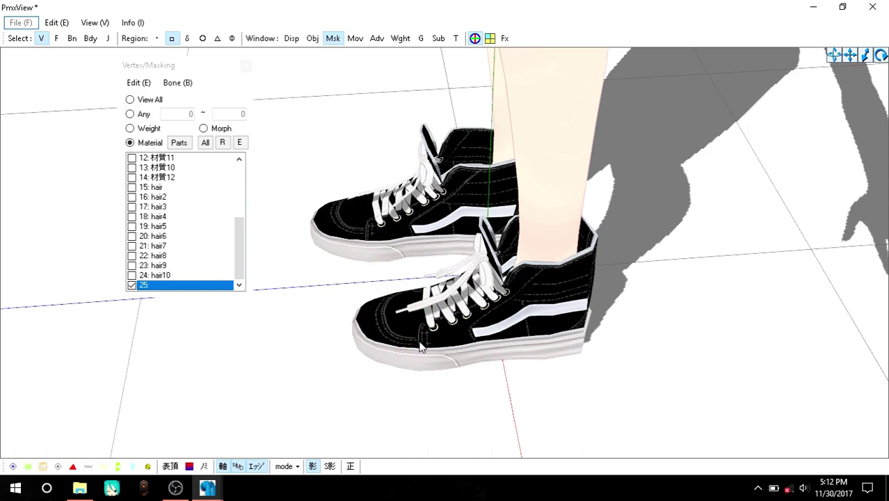
right_click_drag(468, 345, 411, 307)
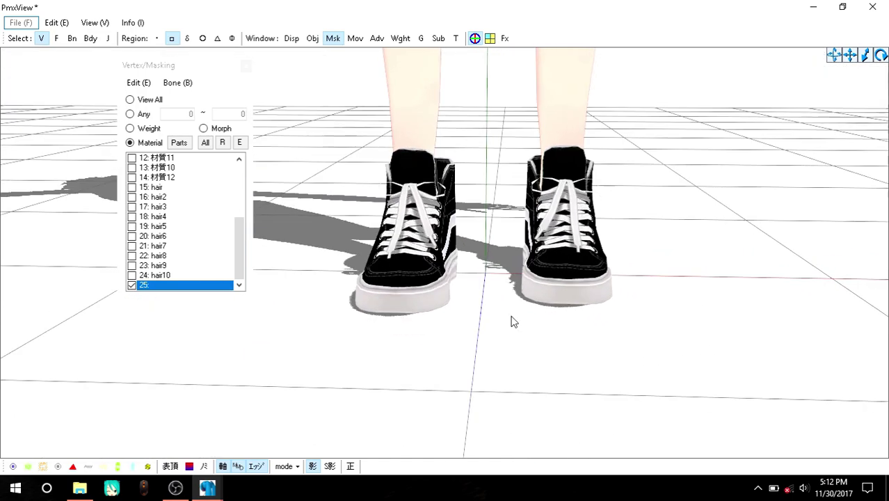
right_click_drag(511, 321, 478, 196)
left_click_drag(505, 140, 673, 353)
right_click_drag(756, 264, 744, 300)
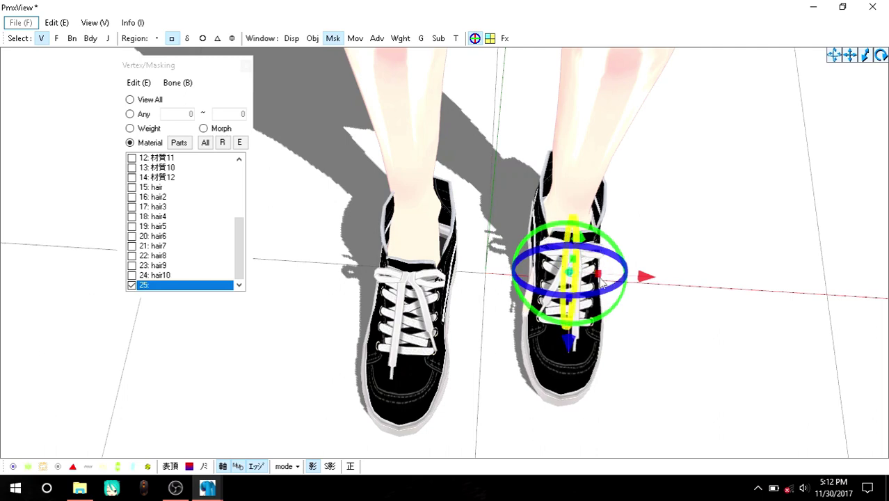
right_click_drag(692, 315, 694, 298)
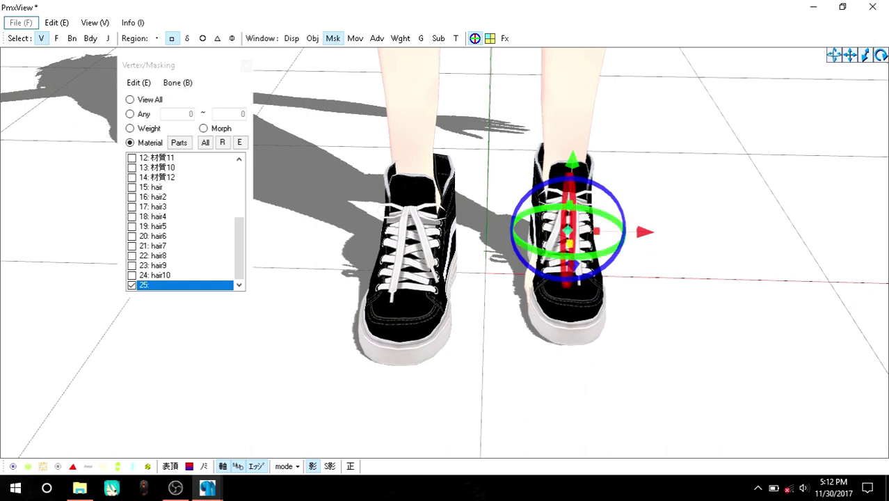
right_click_drag(569, 236, 564, 267)
left_click_drag(407, 309, 394, 312)
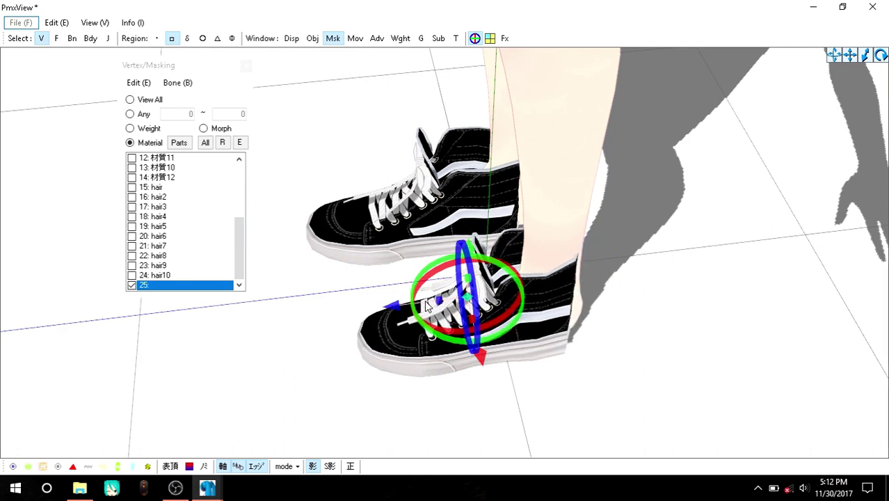
left_click_drag(396, 308, 403, 306)
right_click_drag(794, 314, 550, 276)
- Enable skin material 0 in the vertex mask and uncheck sneaker material 25
right_click_drag(419, 285, 264, 277)
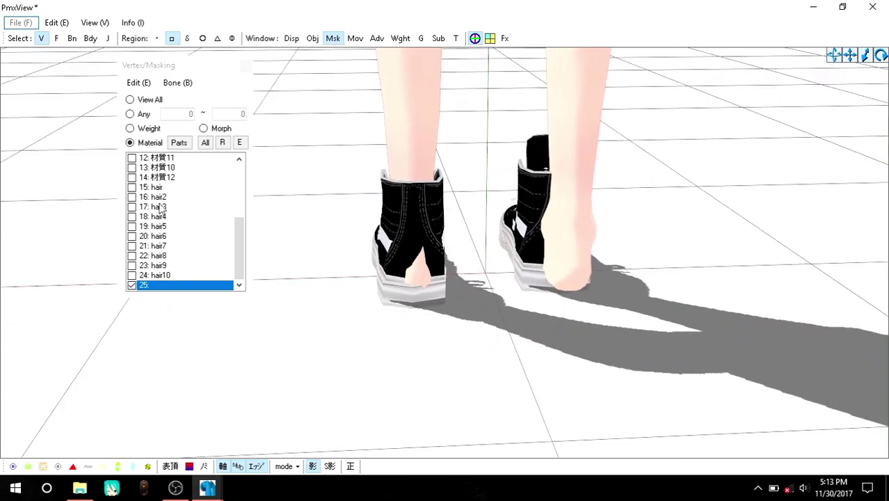
scroll(163, 185, "up", 4)
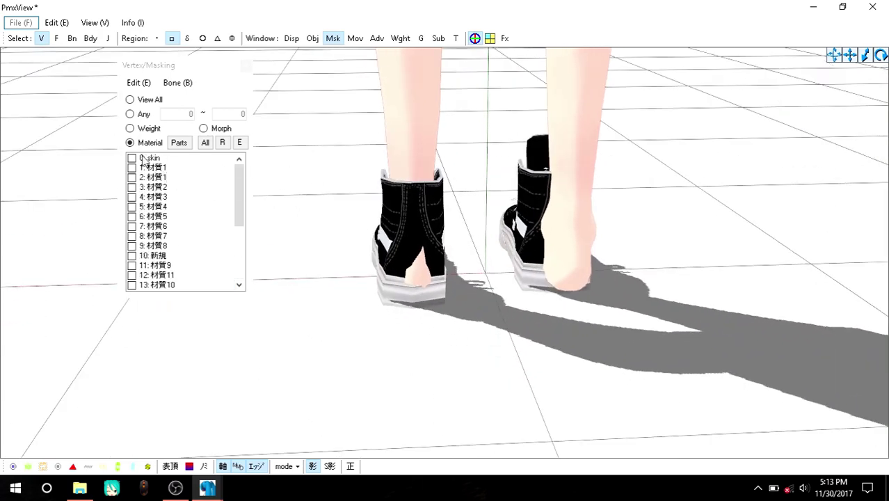
left_click(157, 159)
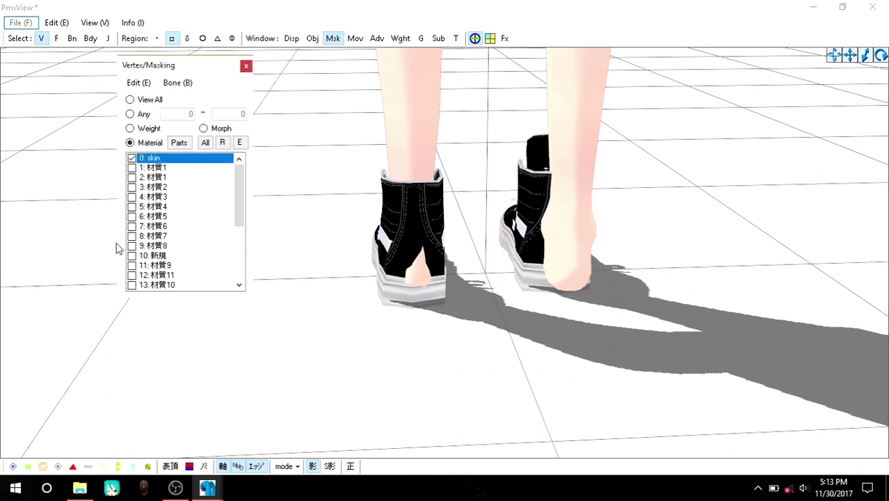
left_click(29, 467)
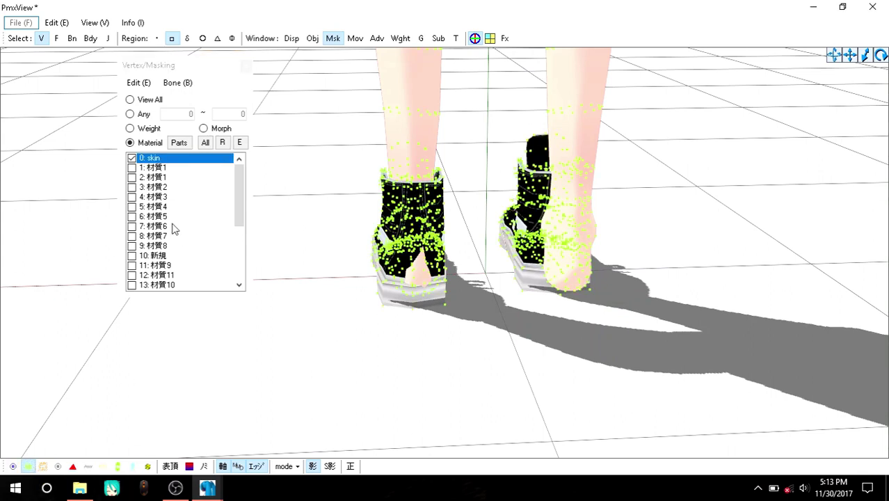
scroll(172, 223, "down", 4)
left_click(169, 286)
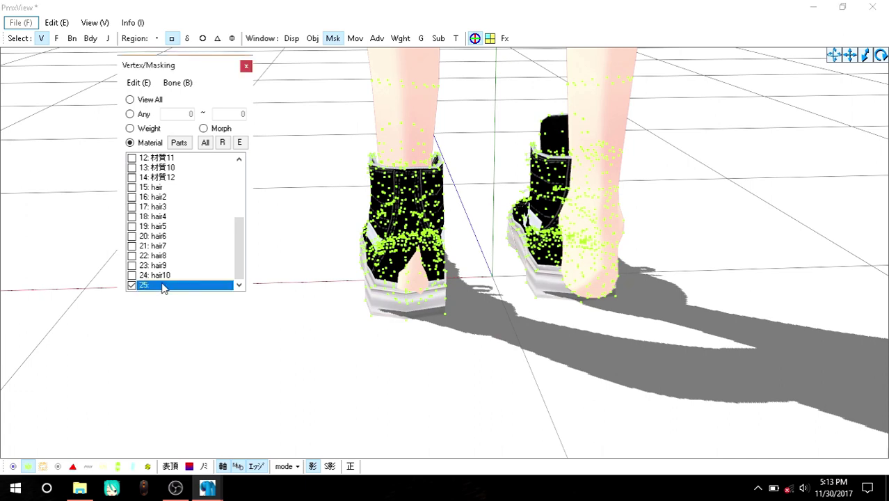
- Select the foot-skin vertices hidden inside the sneaker's heel
mouse_move(487, 243)
right_mouse_down()
mouse_move(520, 255)
mouse_move(498, 248)
right_mouse_up()
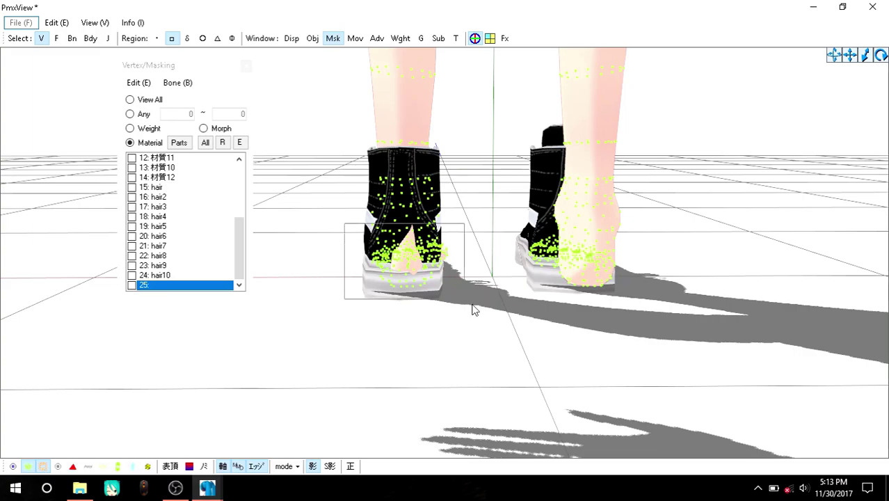
left_click_drag(501, 339, 503, 339)
right_click_drag(520, 338, 540, 273)
left_click(456, 266)
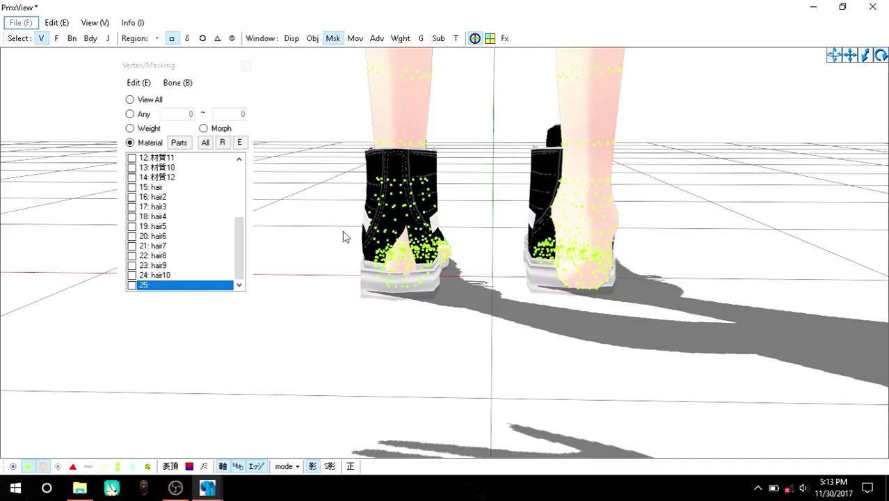
left_click_drag(495, 305, 496, 308)
right_click_drag(505, 318, 696, 314)
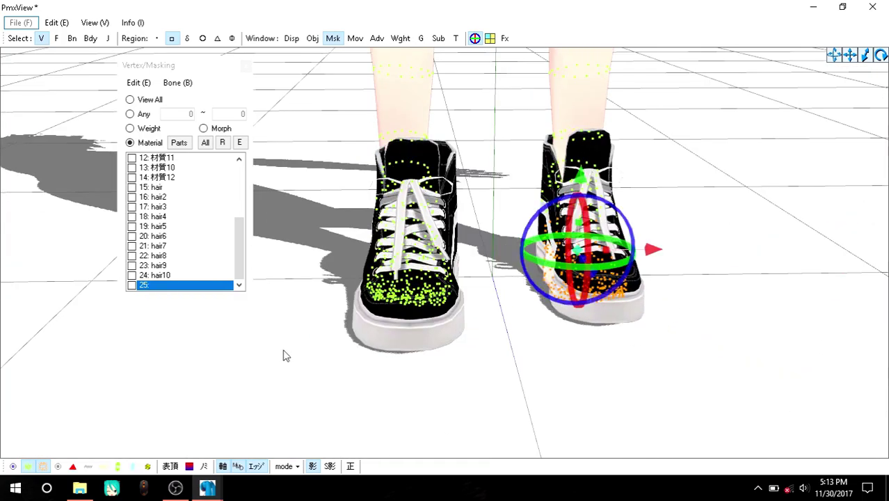
scroll(214, 209, "up", 5)
- Split the selected heel skin out of '0: skin' into a new material
right_click(150, 159)
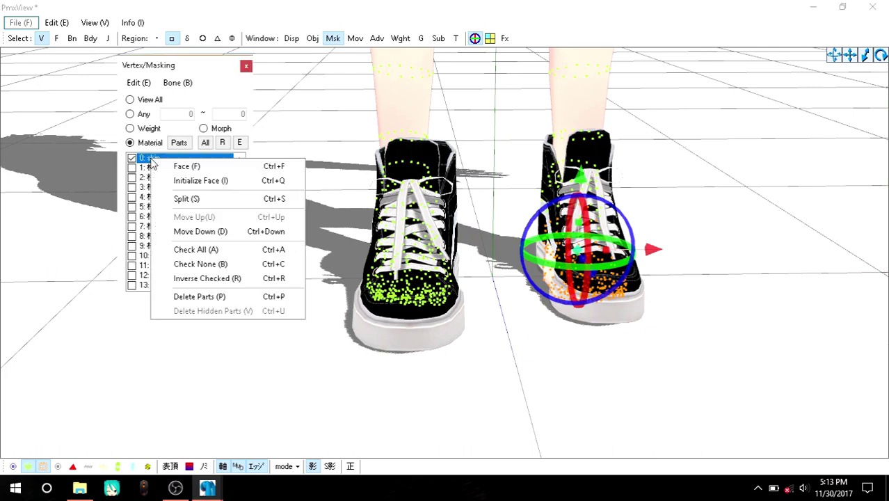
left_click(245, 196)
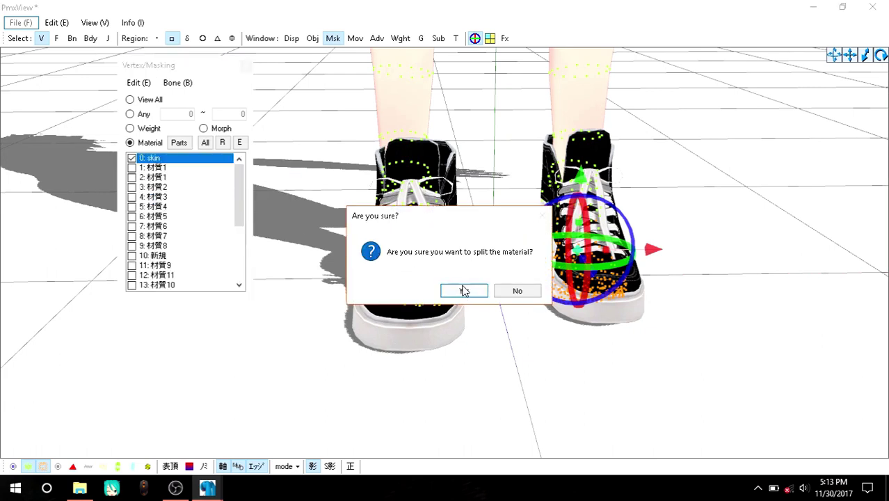
left_click(464, 291)
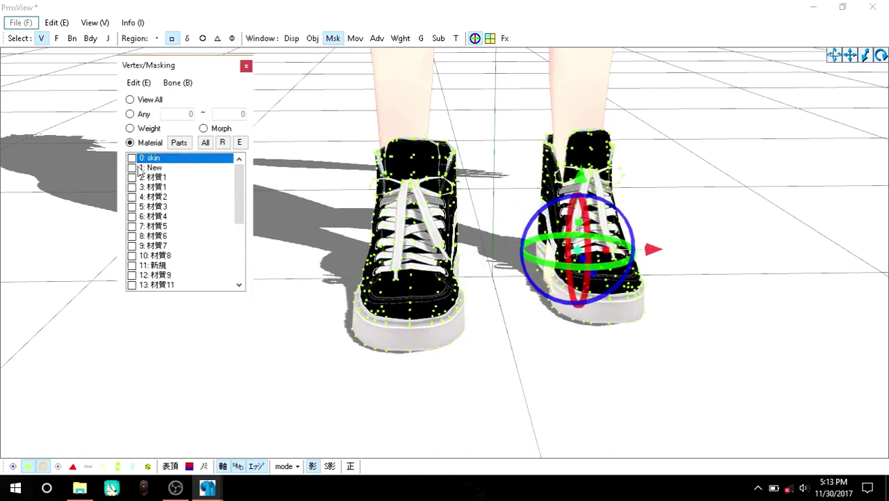
scroll(191, 218, "down", 5)
left_click(143, 285)
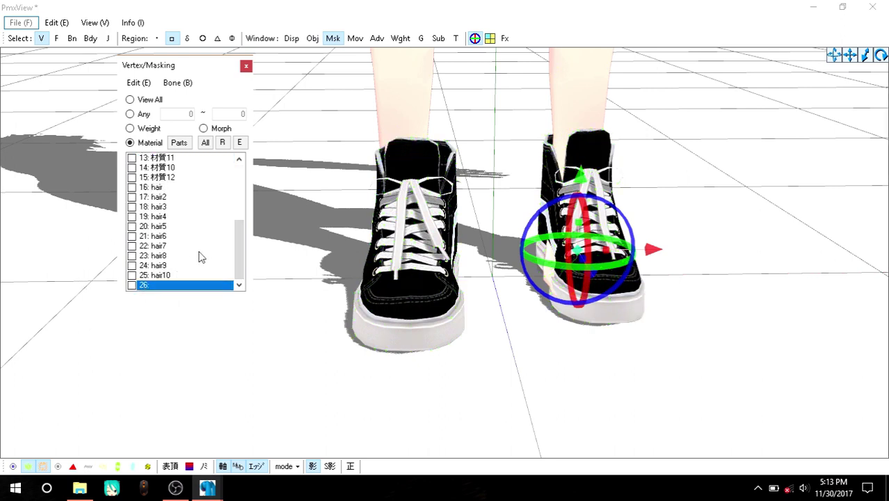
- Show only material '1: New' and delete its parts, removing the hidden foot skin
scroll(173, 174, "up", 5)
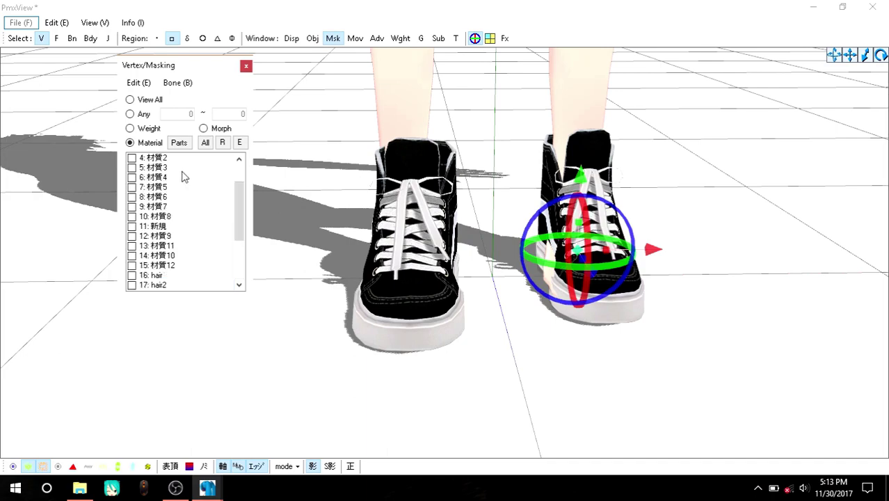
left_click(154, 168)
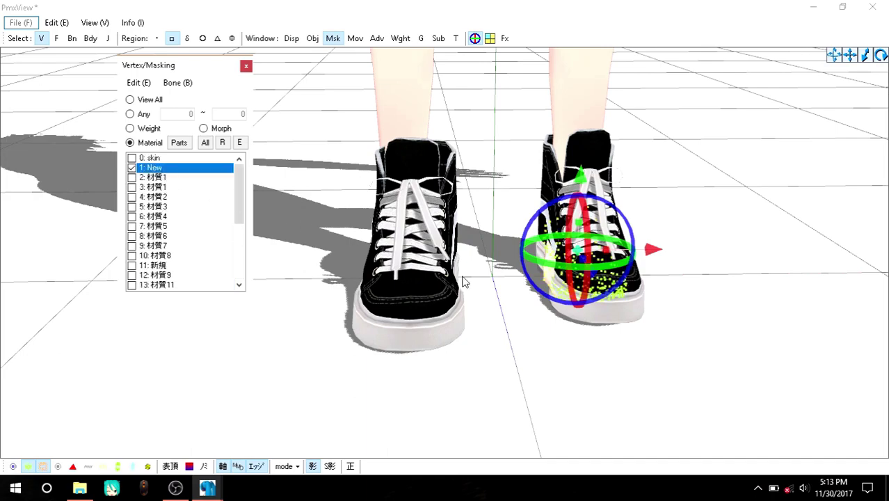
left_click(722, 353)
right_click_drag(800, 248, 599, 233)
right_click(162, 167)
left_click(237, 303)
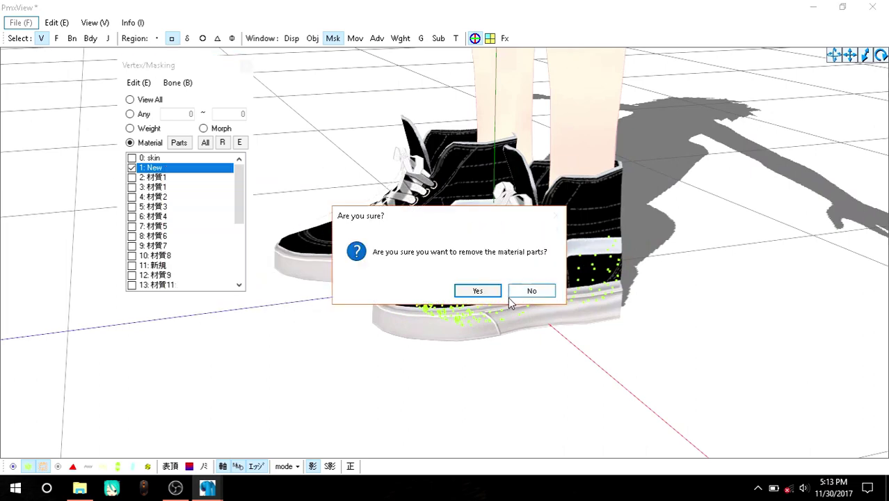
left_click(477, 291)
right_click_drag(428, 258, 473, 261)
right_click_drag(674, 264, 728, 274)
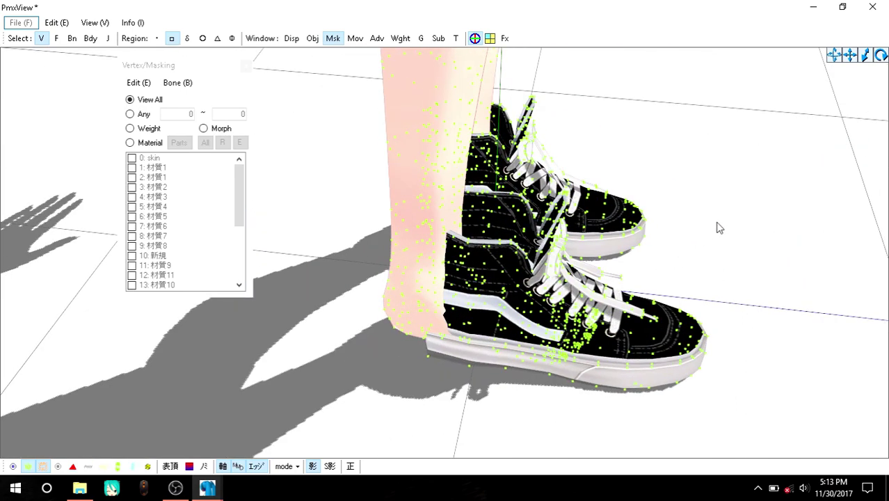
right_click_drag(717, 228, 683, 229)
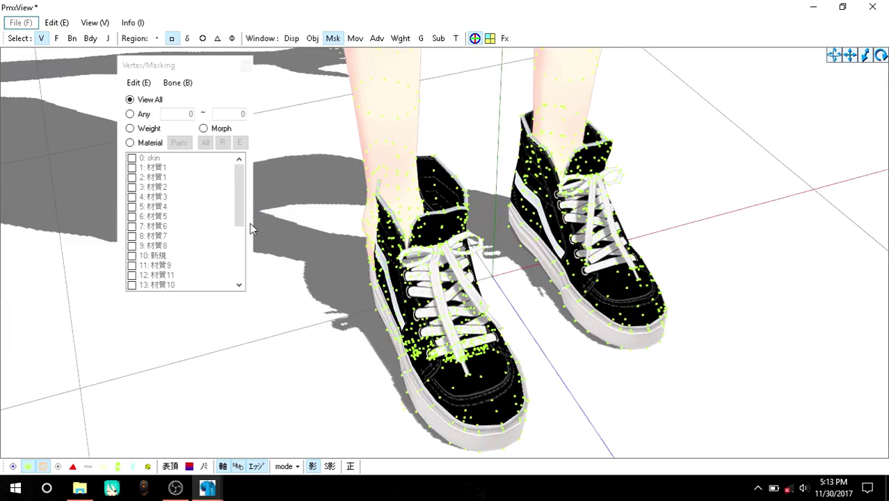
- Select the skin sliver poking through the heel and push it back inside along X
left_click(138, 142)
right_click_drag(487, 209, 402, 219)
scroll(403, 221, "up", 3)
left_click_drag(850, 59, 527, 226)
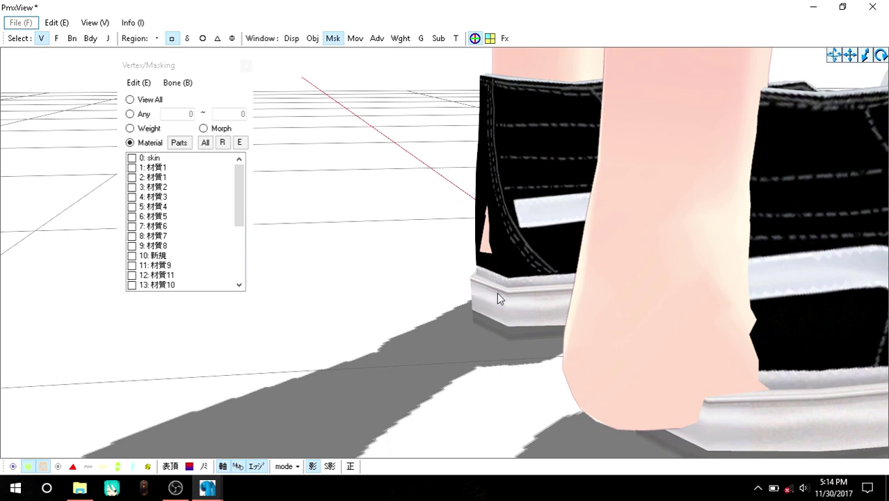
left_click(147, 160)
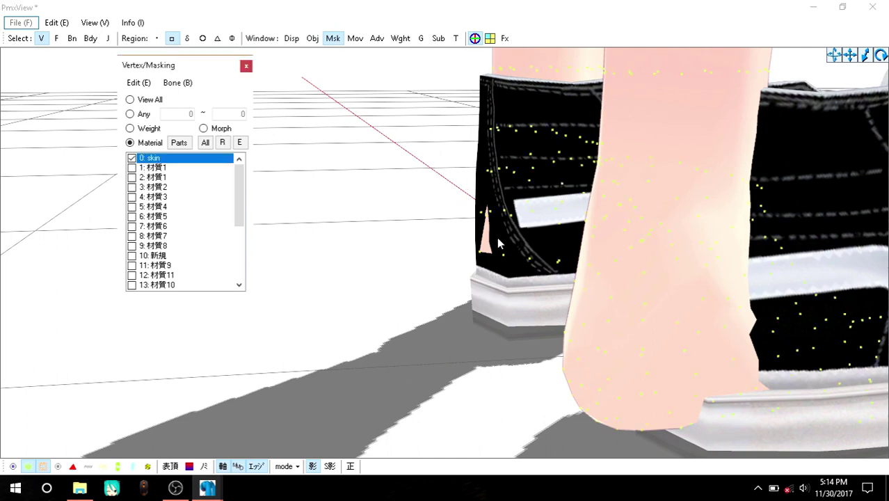
scroll(501, 244, "up", 5)
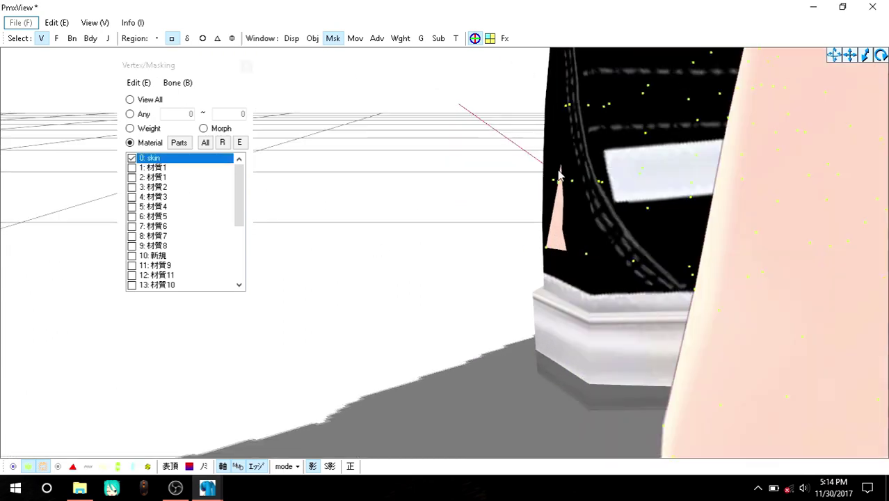
left_click_drag(596, 284, 596, 282)
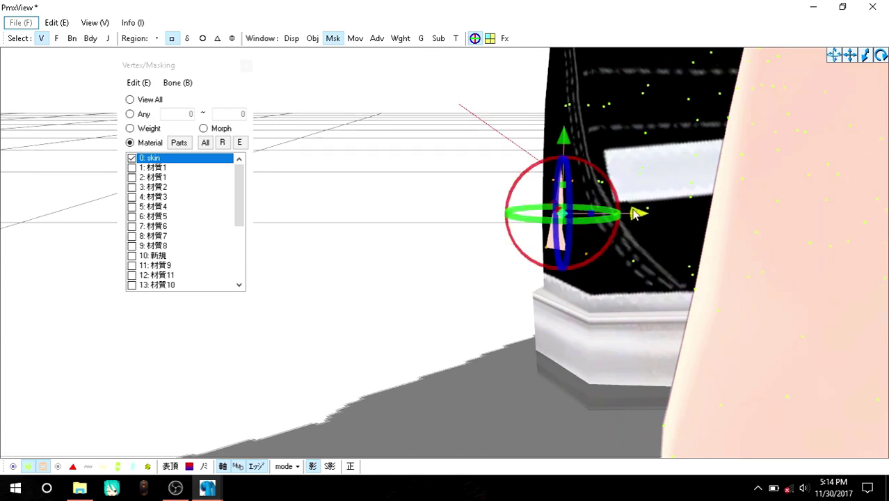
left_click_drag(640, 216, 679, 208)
- Select skin vertices by the left shoe, nudge them left, then undo with Ctrl+Z
right_click_drag(370, 197, 585, 214)
scroll(590, 208, "down", 10)
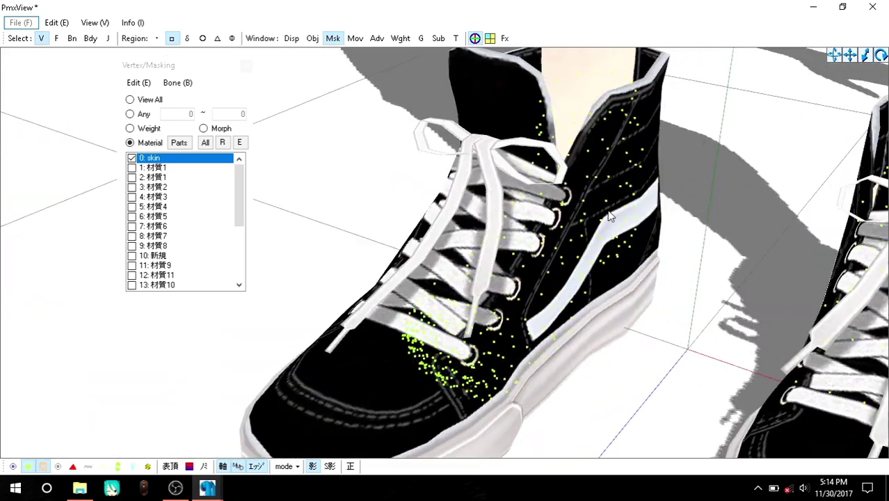
scroll(680, 203, "up", 10)
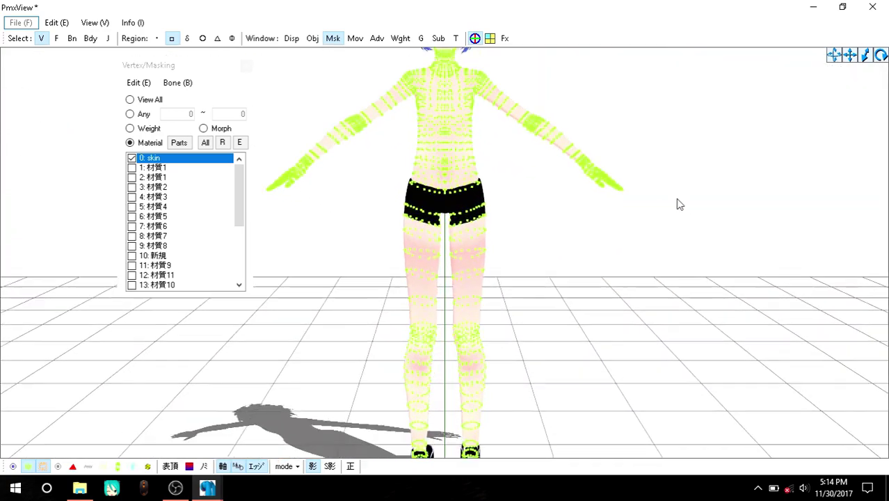
left_click_drag(850, 56, 851, 87)
scroll(472, 321, "up", 5)
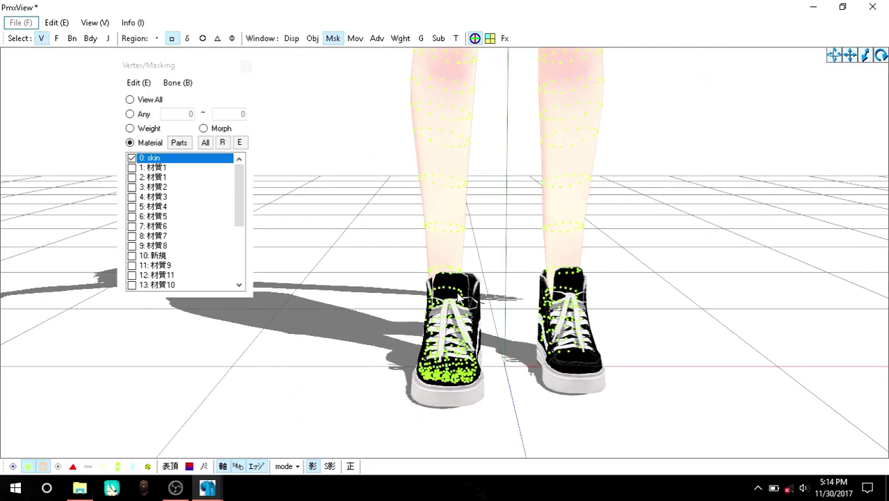
left_click_drag(851, 55, 850, 66)
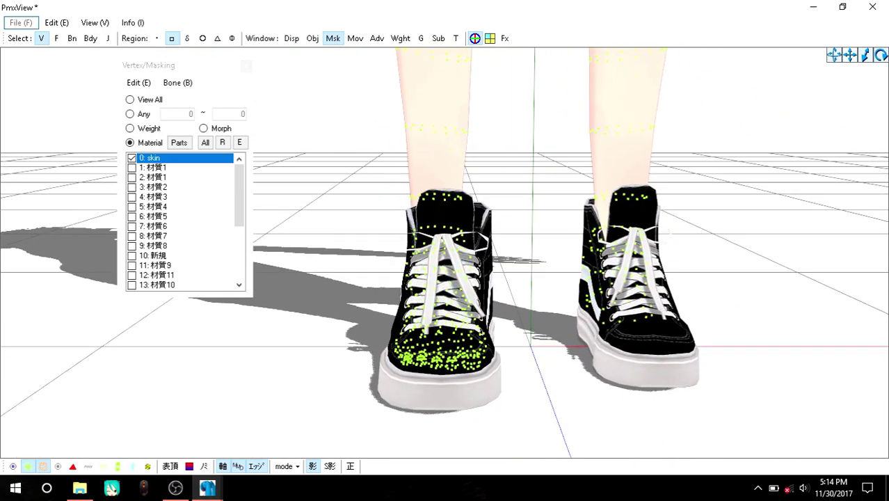
left_click_drag(528, 492, 532, 455)
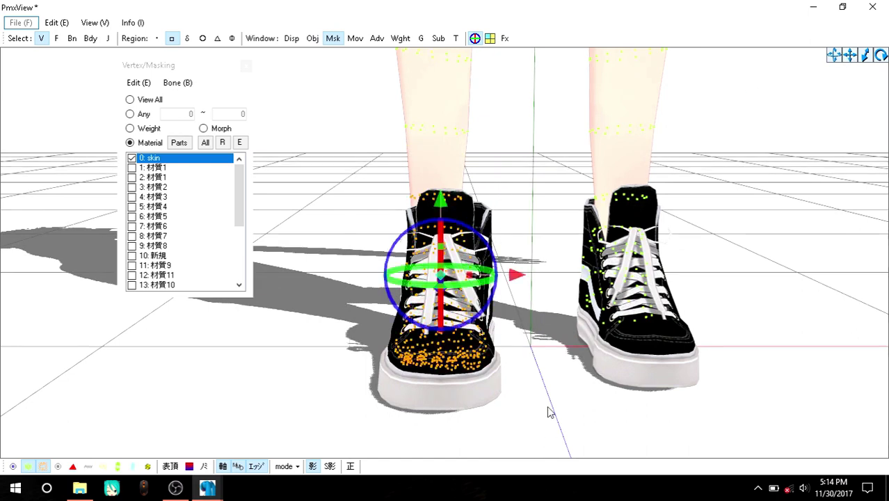
left_click_drag(515, 278, 506, 278)
key("ctrl+z")
- Show only material 25, box-select the left sneaker and move it up and right
left_click(154, 159)
scroll(183, 254, "down", 4)
left_click(142, 286)
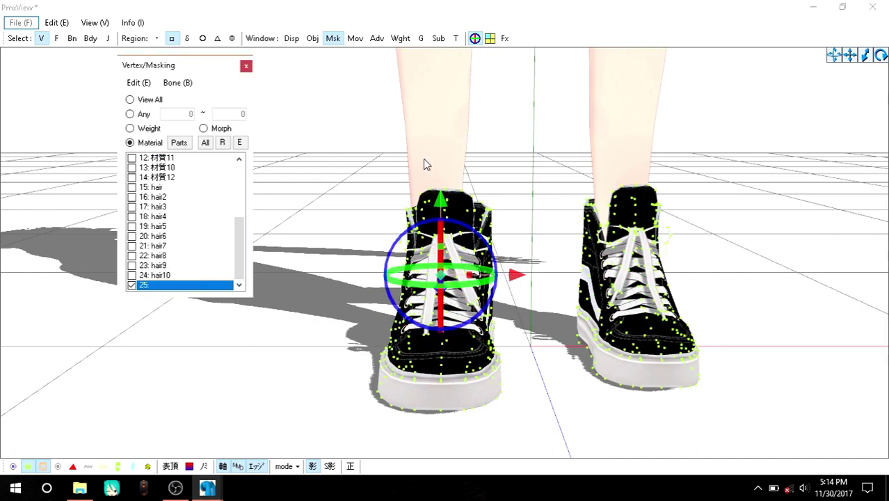
left_click_drag(358, 149, 549, 456)
mouse_move(547, 354)
right_mouse_down()
mouse_move(584, 331)
mouse_move(546, 344)
right_mouse_up()
left_click_drag(355, 263, 394, 236)
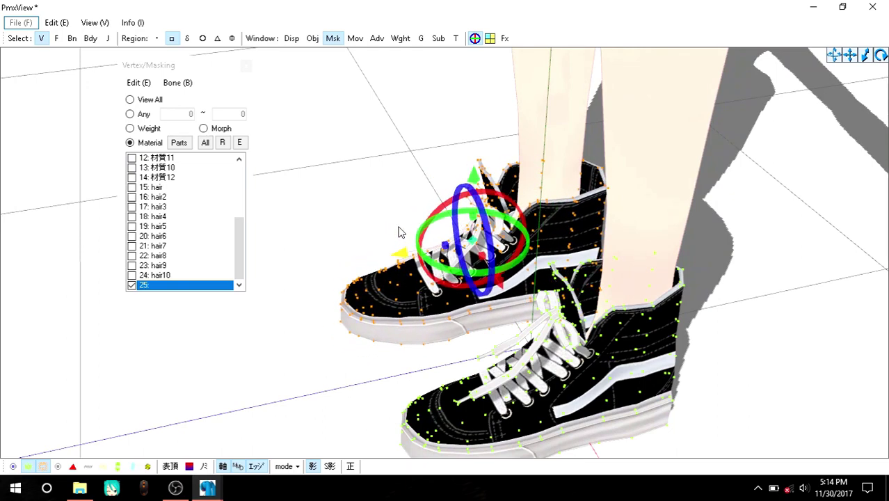
- Adjust the left sneaker around the ankle and stretch it lengthwise
right_click_drag(403, 230, 641, 275)
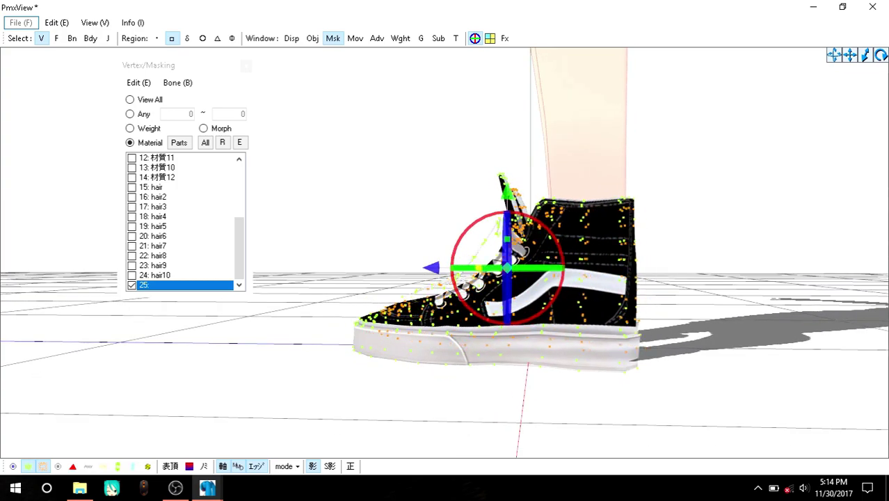
right_click_drag(602, 285, 700, 317)
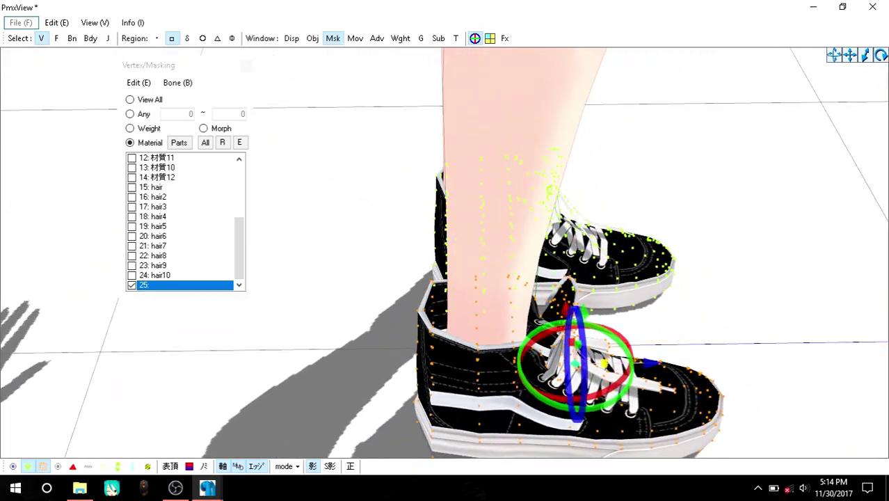
right_click_drag(621, 368, 467, 376)
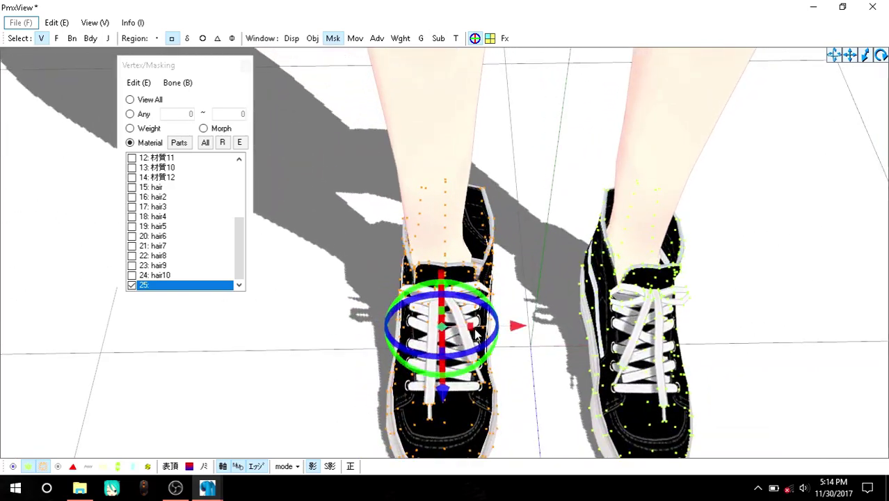
left_click_drag(473, 333, 506, 332)
right_click_drag(544, 294, 510, 273)
right_click_drag(654, 304, 607, 333)
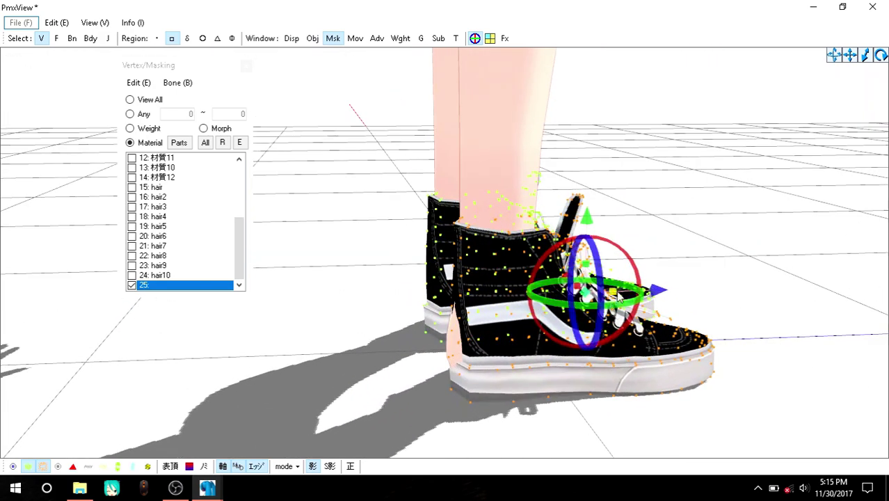
right_click_drag(706, 311, 700, 308)
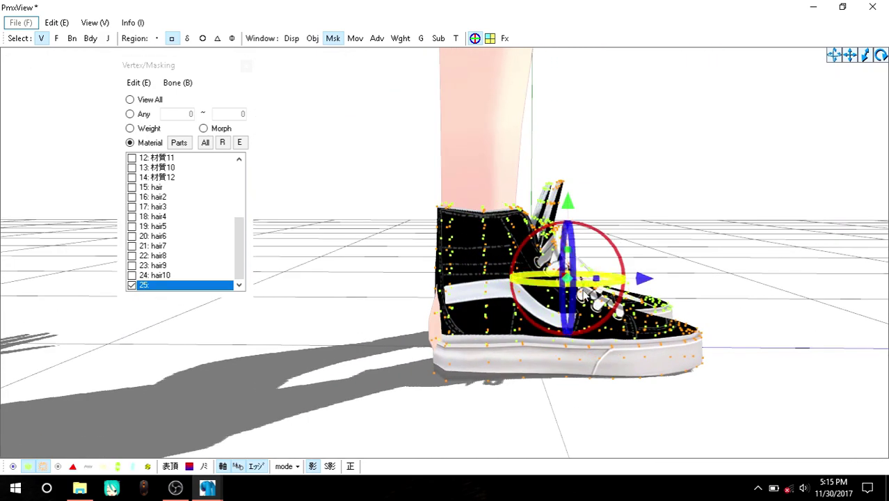
left_click_drag(591, 322, 604, 322)
right_click_drag(549, 305, 504, 287)
- Show only the skin material and box-select the skin vertices poking through the right shoe's heel
scroll(167, 195, "up", 4)
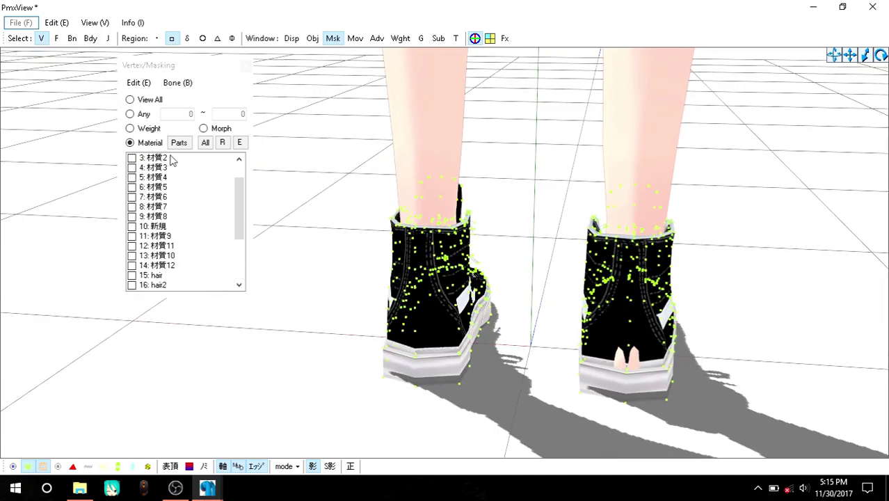
left_click(165, 161)
scroll(177, 209, "down", 4)
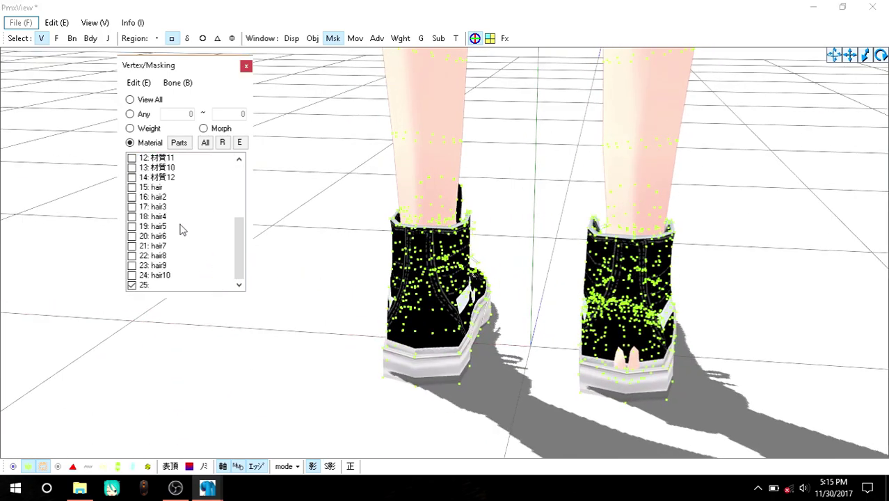
left_click(156, 286)
right_click_drag(288, 309, 554, 296)
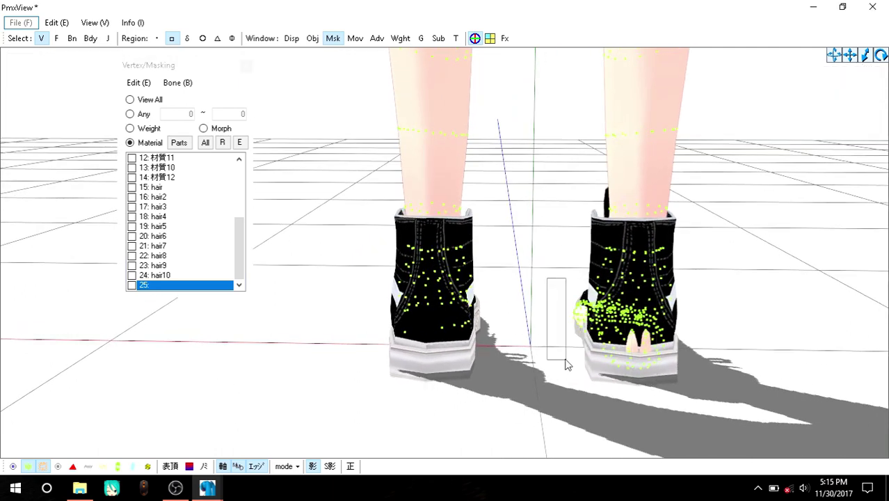
right_click_drag(582, 353, 770, 380)
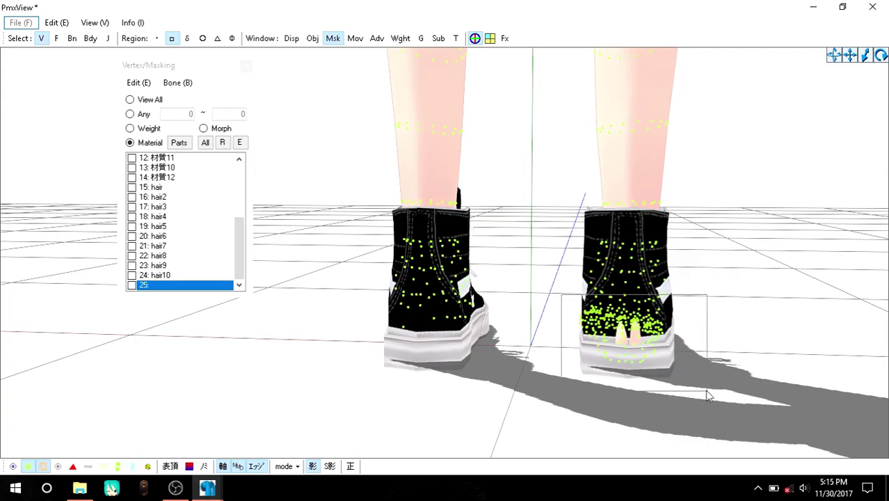
left_click_drag(706, 392, 708, 392)
right_click_drag(707, 392, 786, 398)
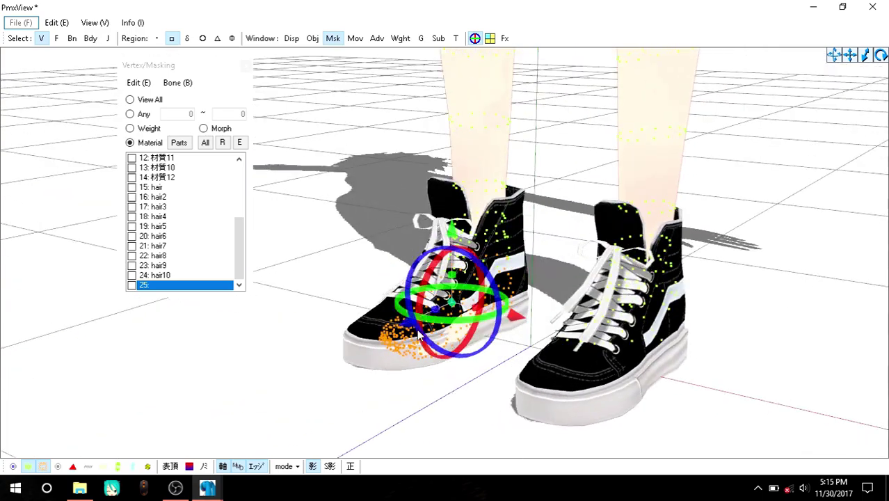
- Split the selected heel-skin vertices off 0: skin into a new material
key("Home")
right_click(164, 161)
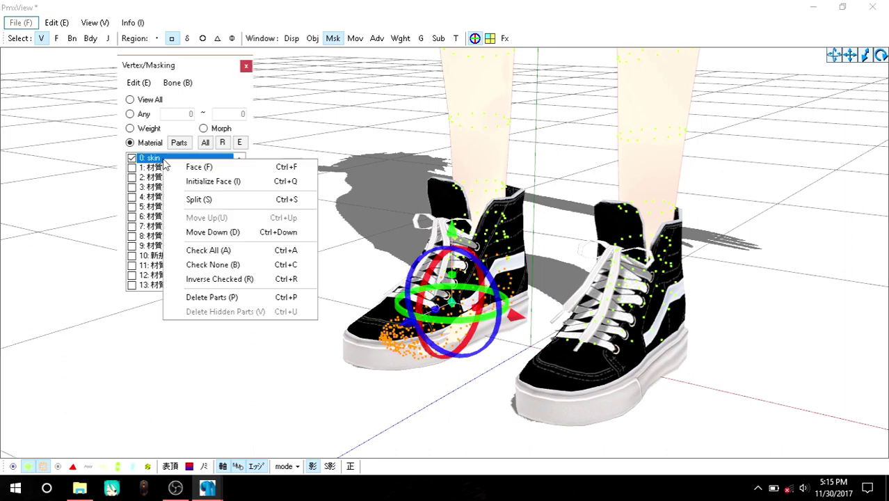
left_click(222, 199)
left_click(464, 290)
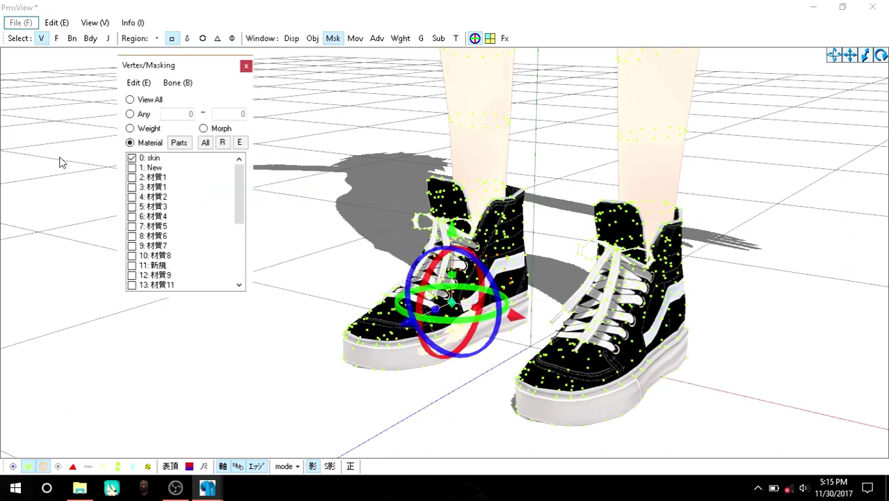
- Delete the parts of the split-off 1: New material, removing the heel skin
scroll(174, 202, "down", 5)
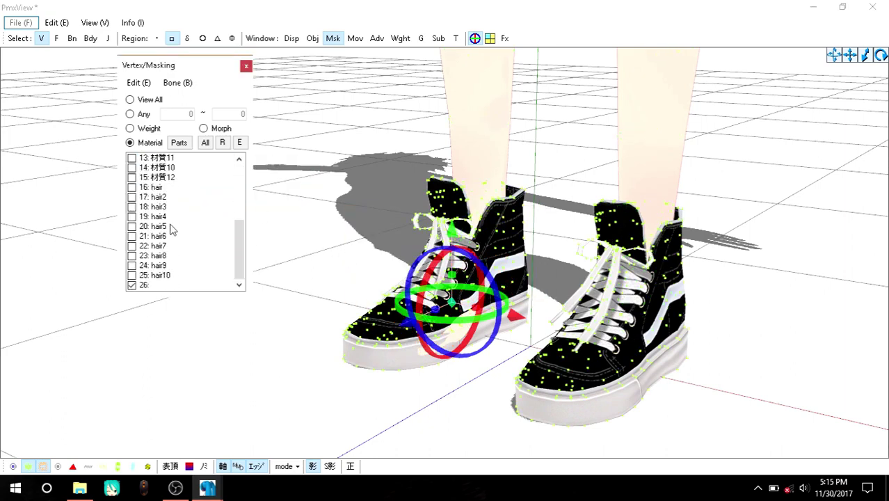
left_click(154, 286)
scroll(156, 251, "up", 5)
left_click(159, 167)
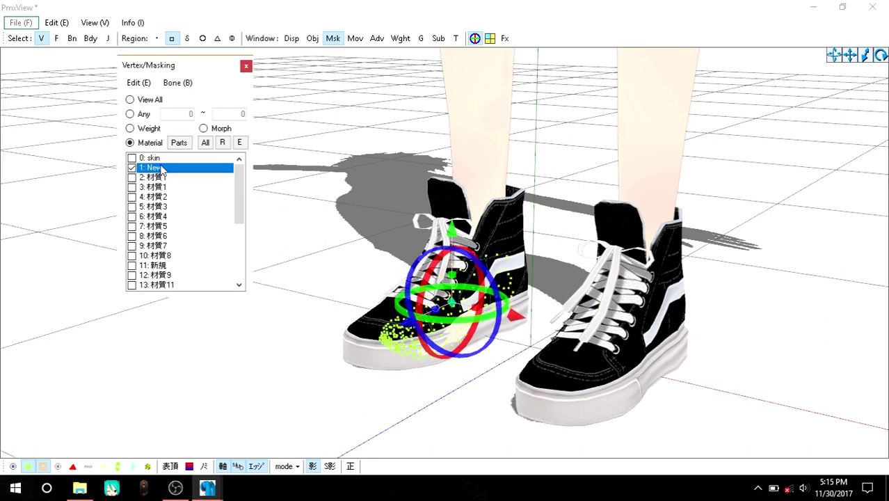
right_click(161, 168)
left_click(209, 302)
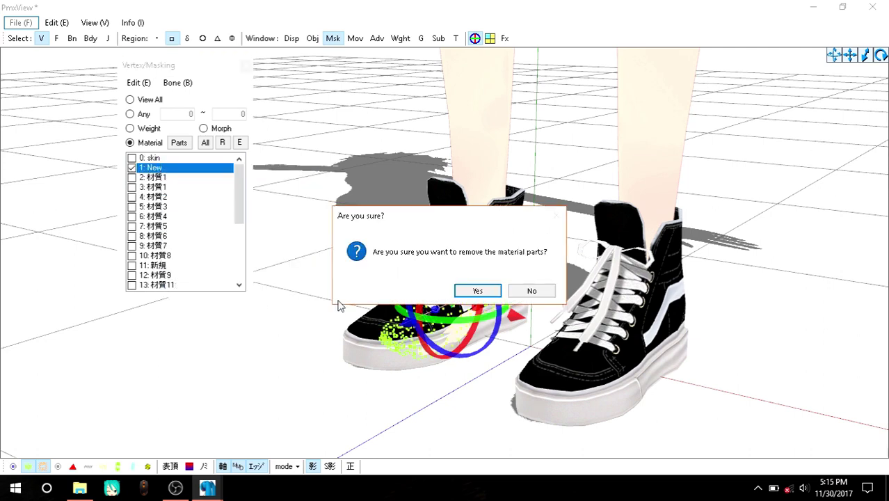
left_click(477, 290)
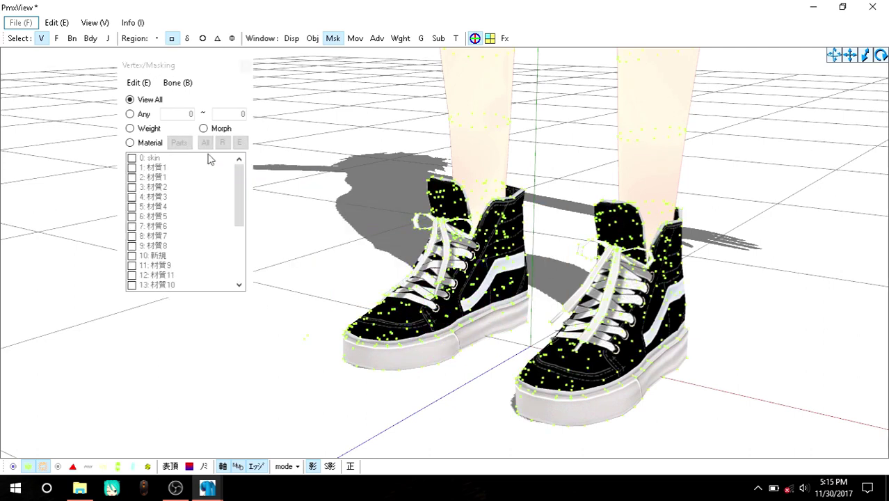
left_click(130, 142)
right_click_drag(492, 175, 471, 141)
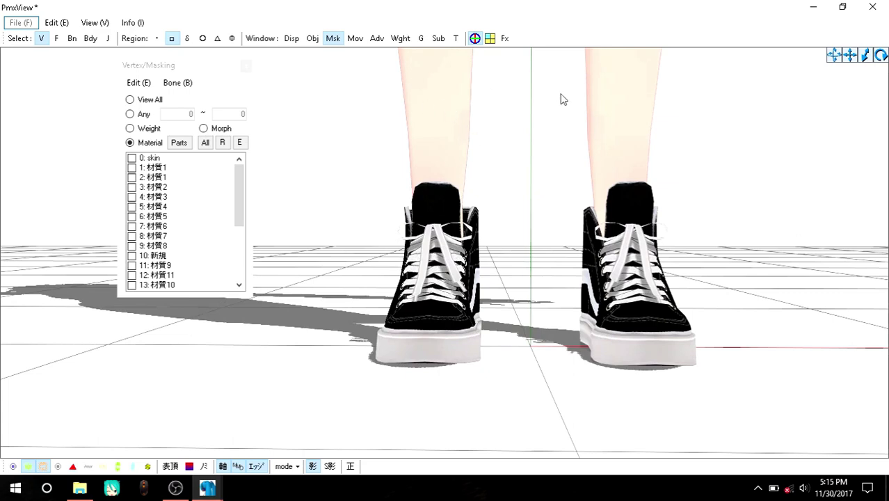
left_click_drag(607, 103, 408, 212)
left_click_drag(679, 194, 756, 283)
right_click_drag(760, 243, 832, 123)
middle_click(831, 122)
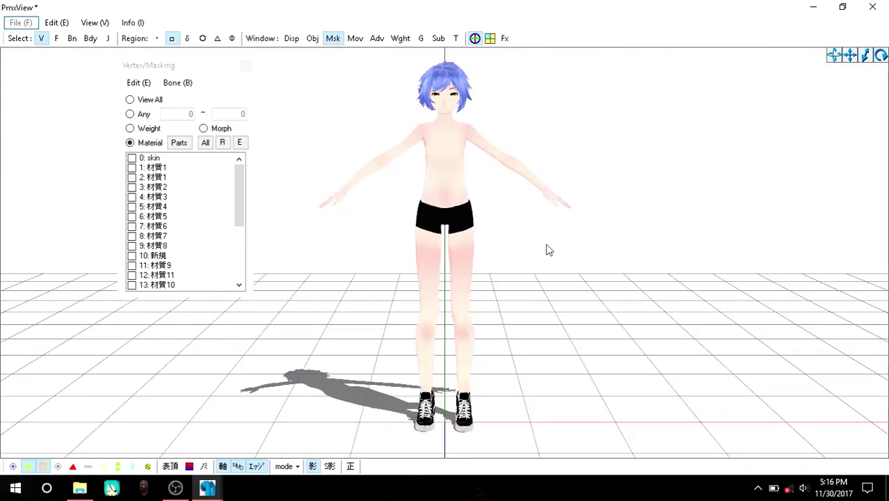
scroll(633, 271, "up", 5)
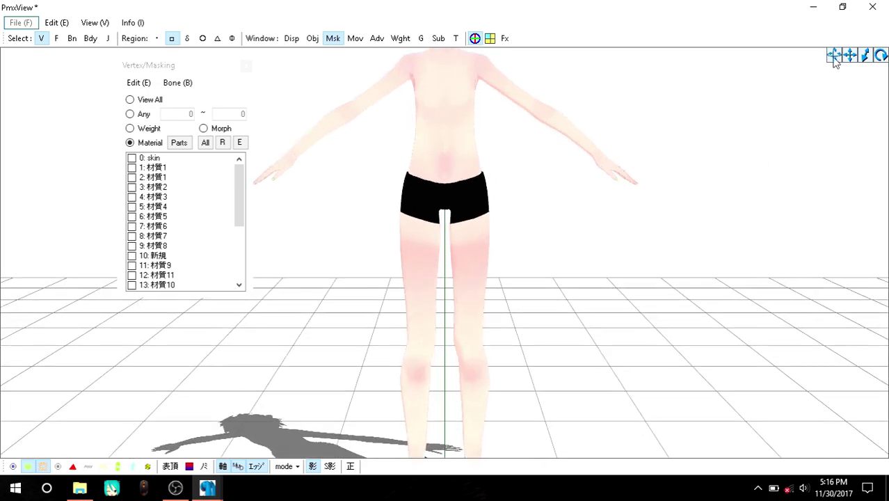
left_click_drag(835, 55, 552, 265)
scroll(501, 314, "up", 3)
right_click_drag(501, 314, 494, 335)
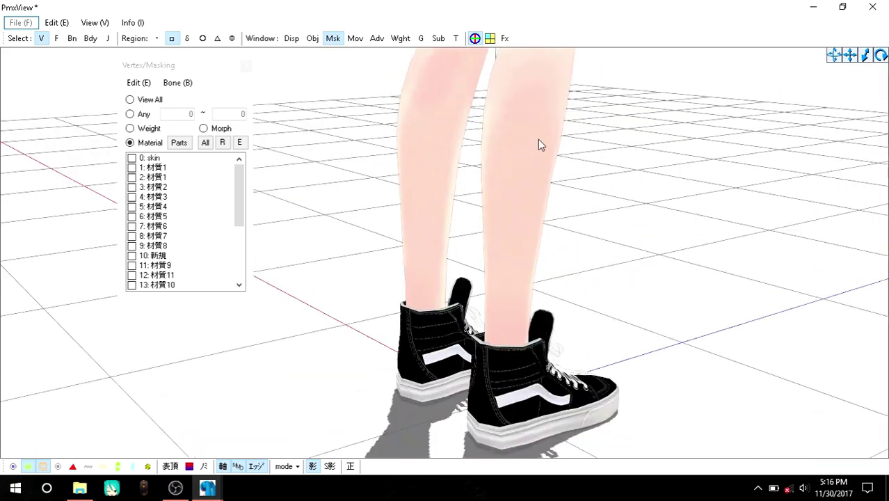
- Open Transform View, zoom to the feet, and select the left foot IK bone 左足IK
left_click(456, 39)
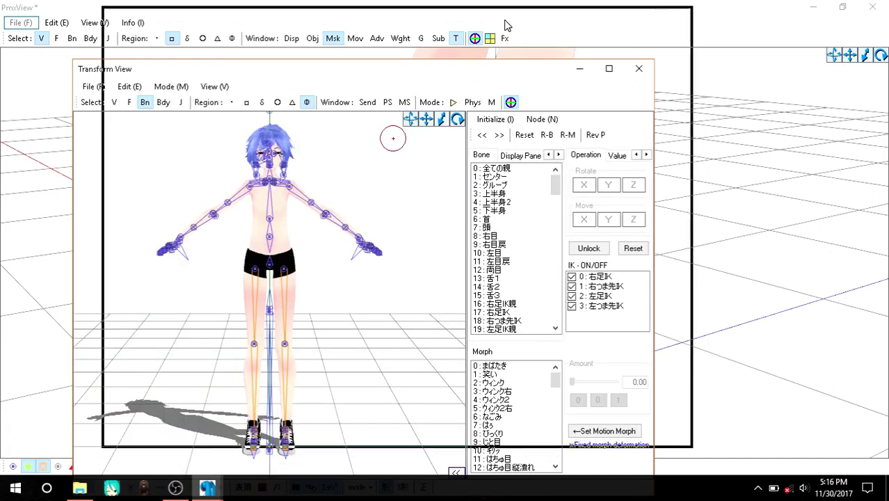
scroll(393, 362, "up", 8)
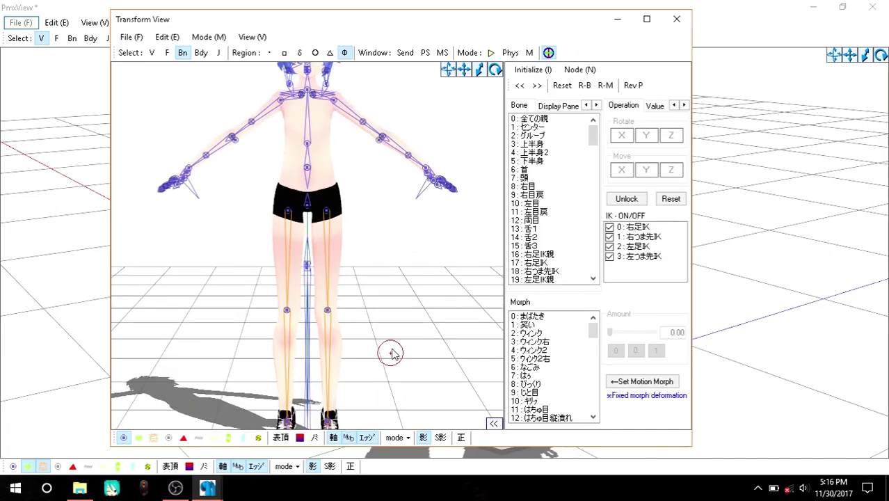
left_click_drag(461, 73, 418, 209)
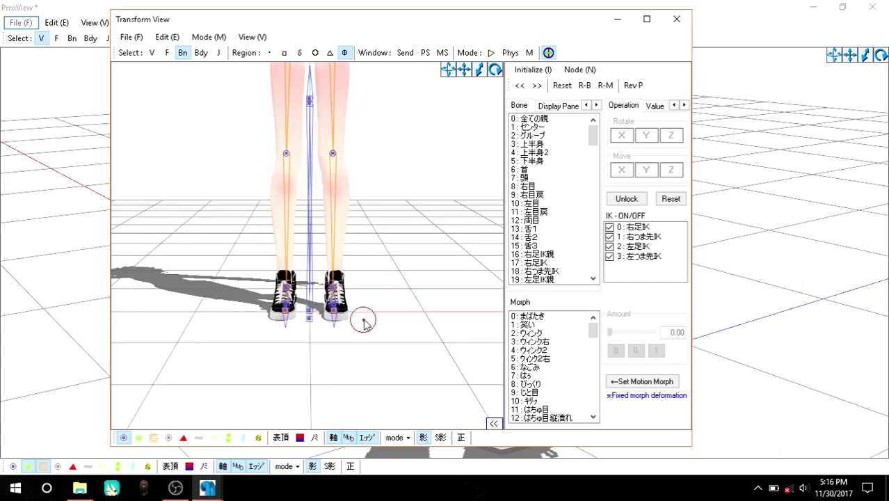
left_click(363, 318)
right_click_drag(364, 317, 301, 327)
left_click(330, 306)
left_click(301, 327)
left_click(293, 317)
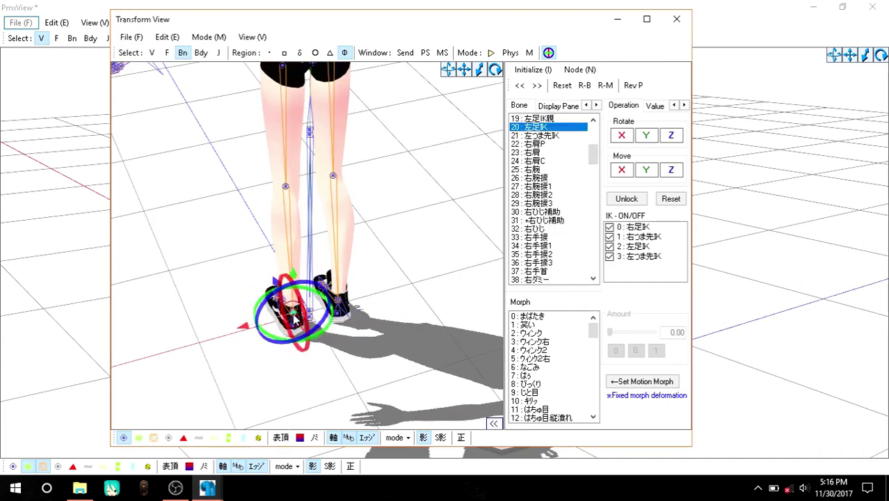
- Drag the left foot IK upward to bend the knee and watch the sneaker follow
right_click_drag(395, 345, 461, 330)
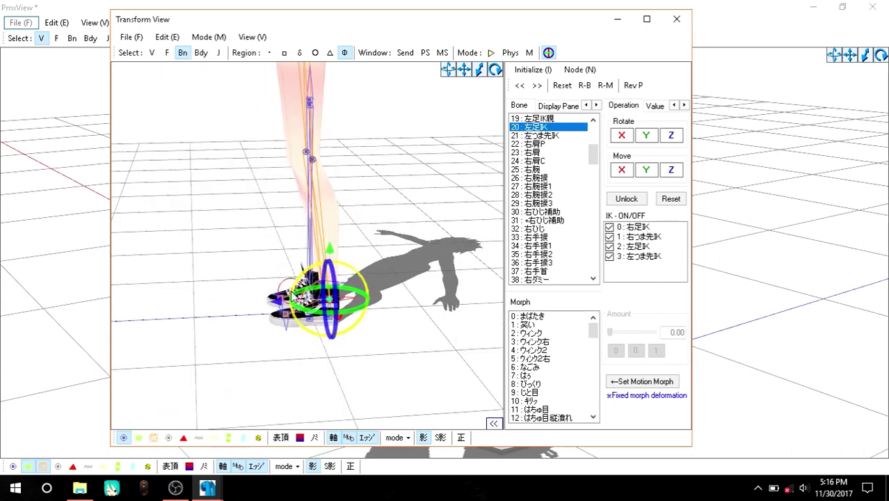
left_click_drag(331, 254, 397, 298)
right_click_drag(397, 298, 317, 305)
left_click_drag(328, 297, 352, 212)
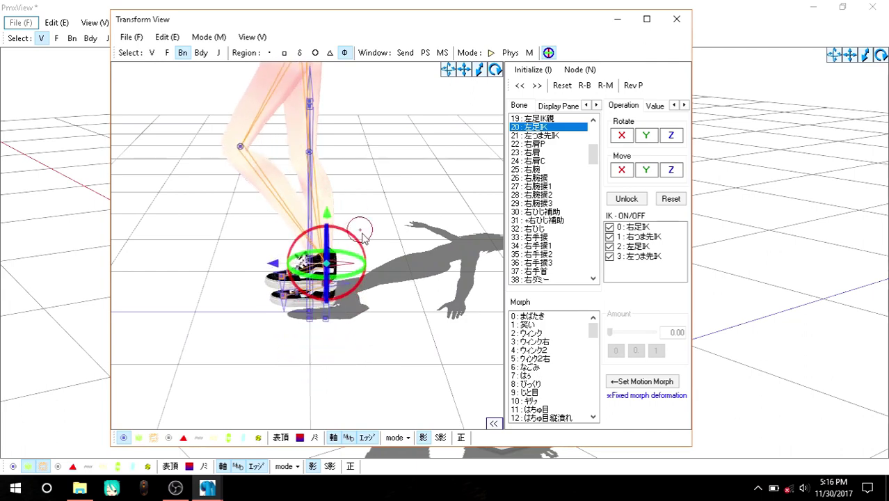
right_click_drag(352, 212, 428, 258)
- Hide the bone lines, then stretch the left leg down and bring the foot forward to check the shoes
scroll(428, 258, "up", 3)
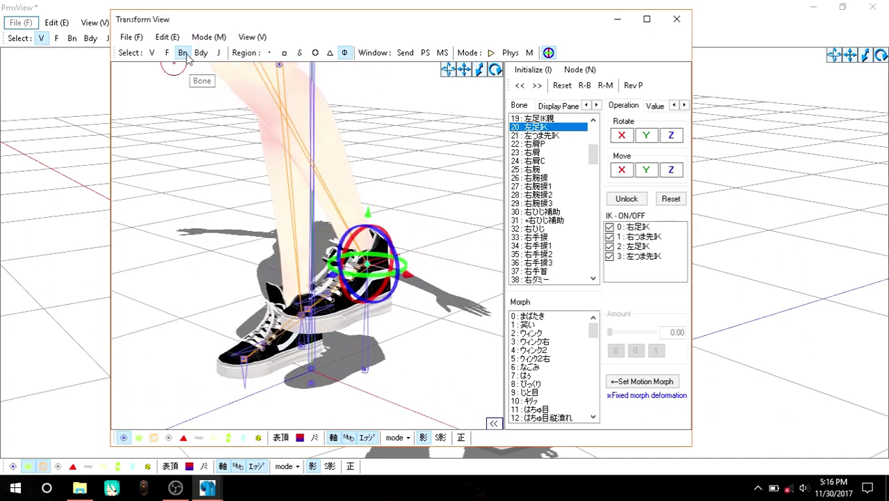
left_click(123, 439)
scroll(451, 342, "up", 5)
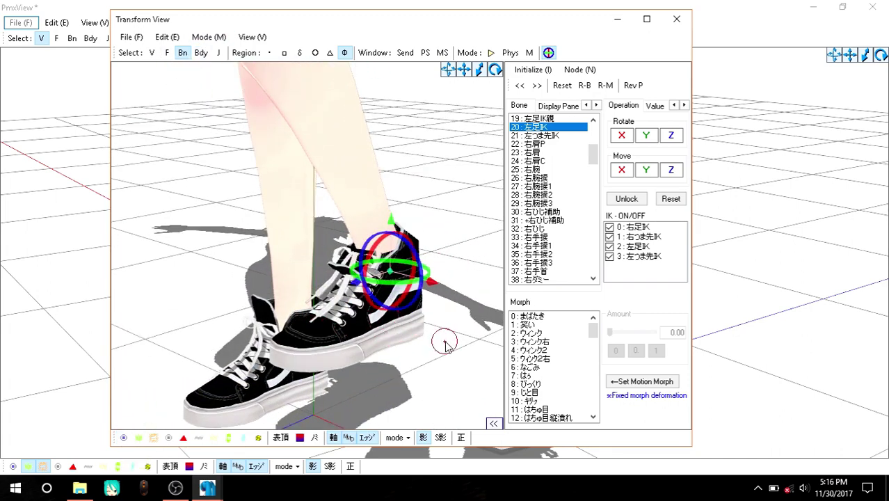
right_click_drag(427, 345, 387, 340)
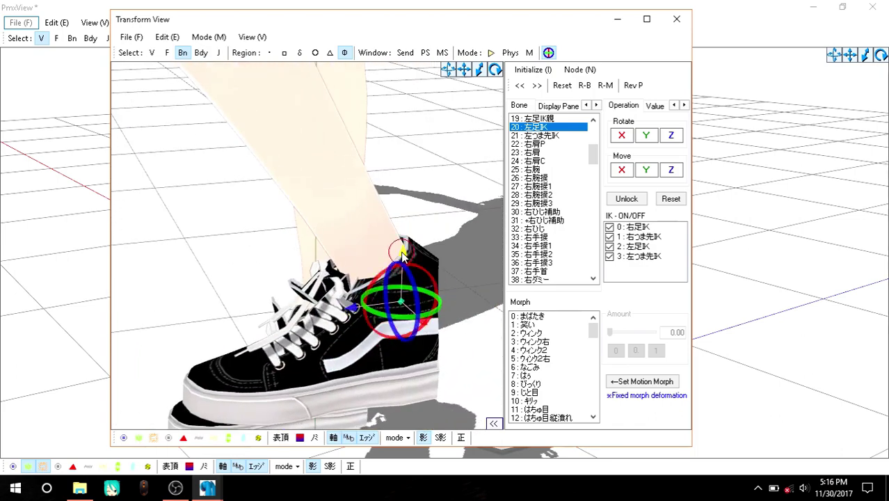
left_click_drag(403, 254, 427, 439)
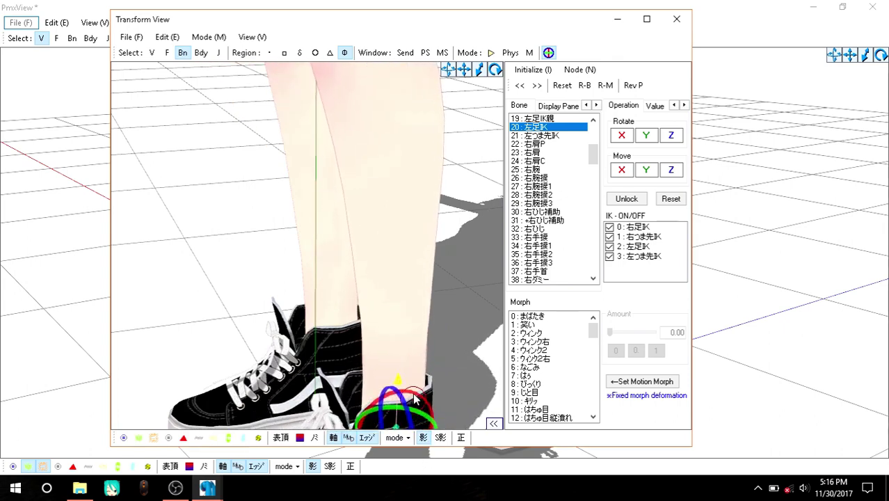
left_click_drag(415, 387, 429, 263)
- Close the Transform View preview and reset PmxView to the front view
left_click(676, 21)
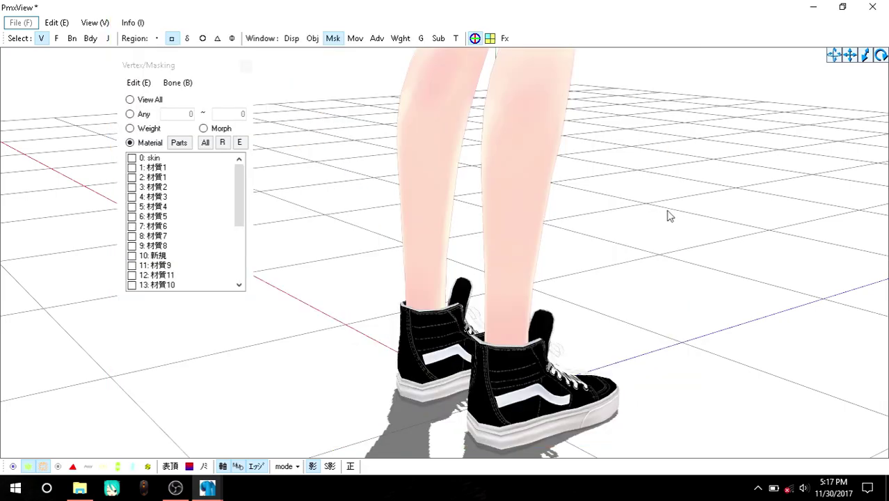
right_click_drag(684, 218, 586, 232)
key("2")
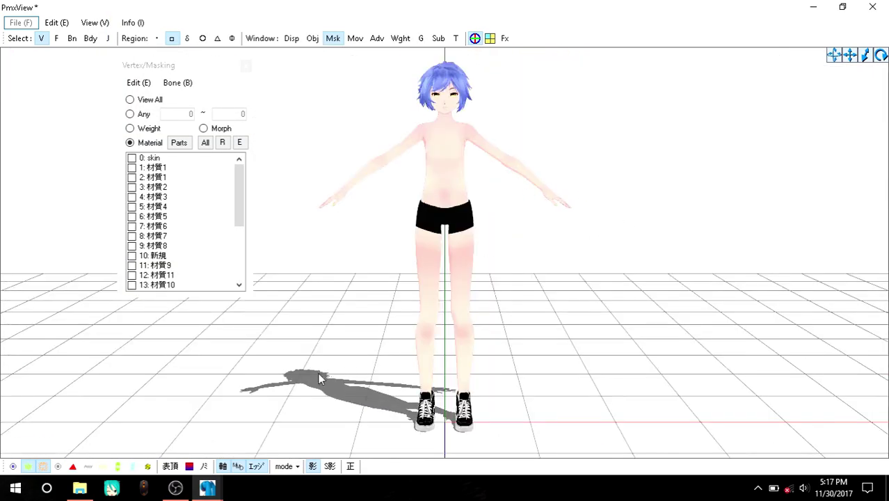
- Orbit around the model to check all sides and close the Vertex/Masking panel
right_click_drag(719, 151, 641, 198)
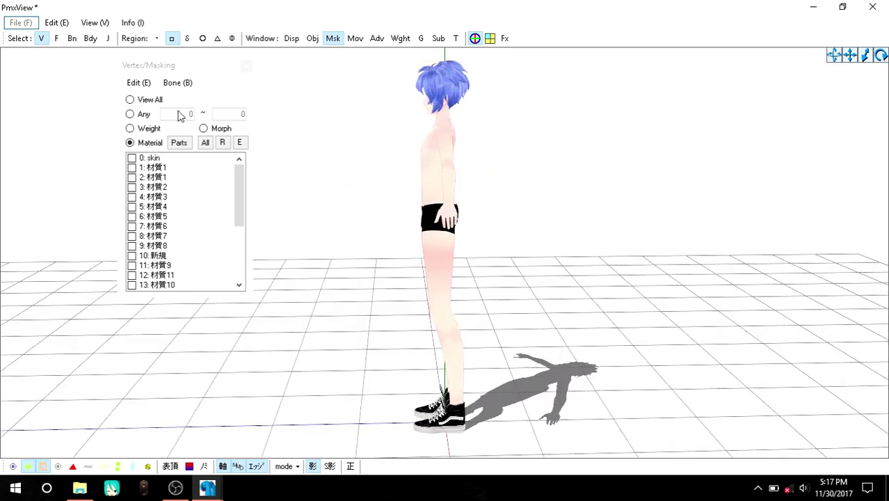
left_click(246, 66)
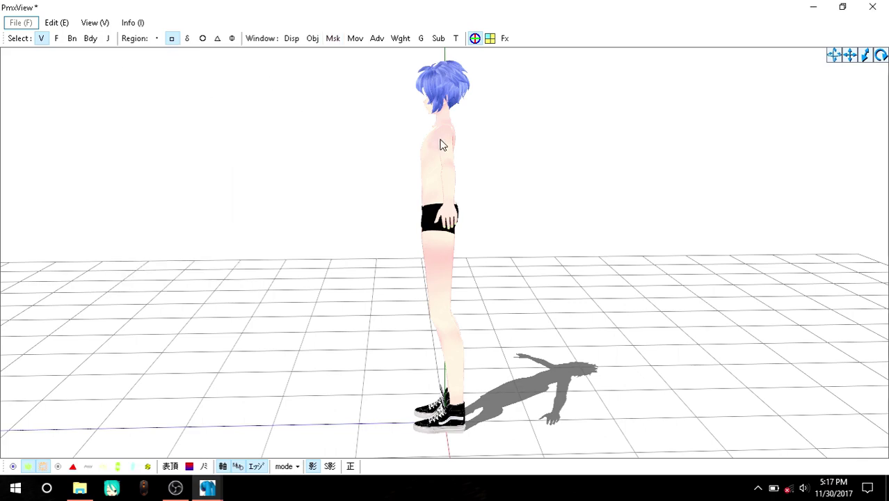
right_click_drag(512, 238, 567, 235)
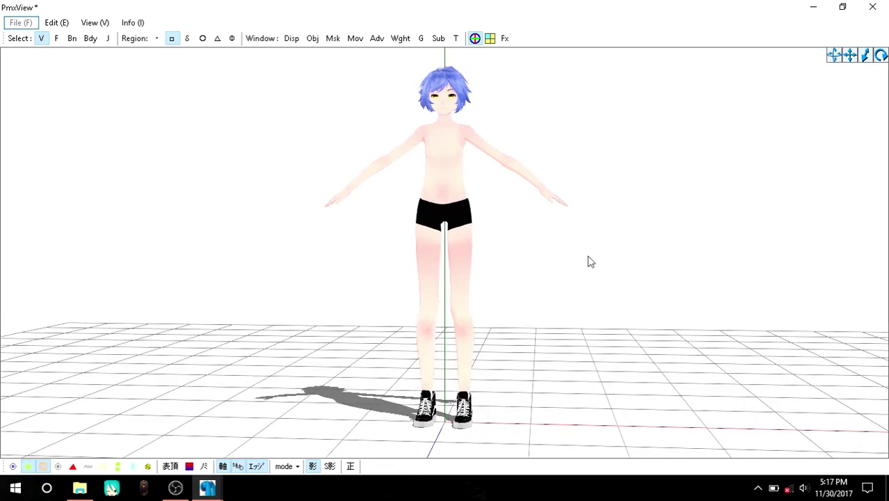